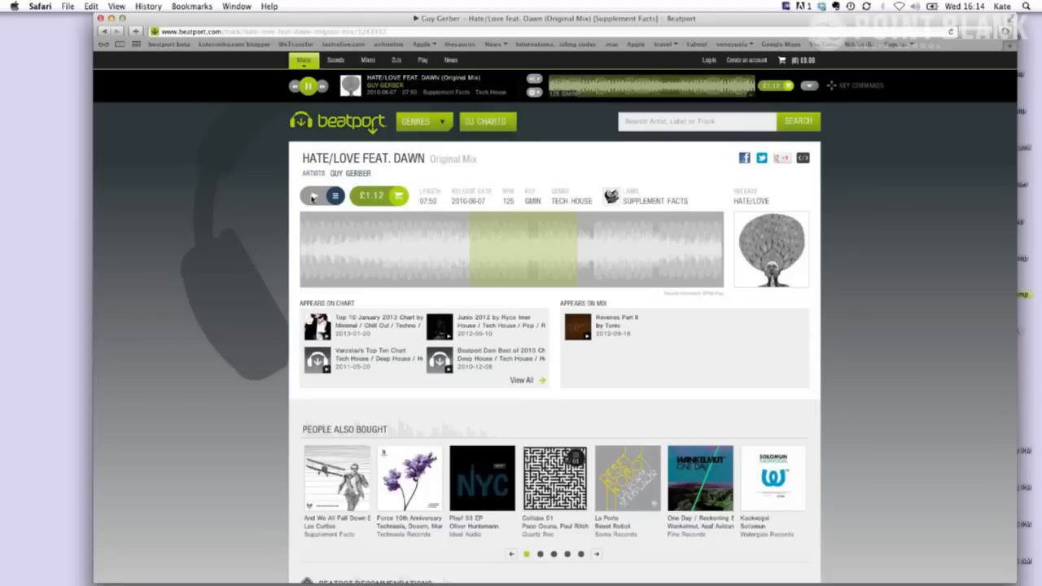
Step: Play the Beatport preview of Hate/Love feat. Dawn (Original Mix)
left_click(313, 196)
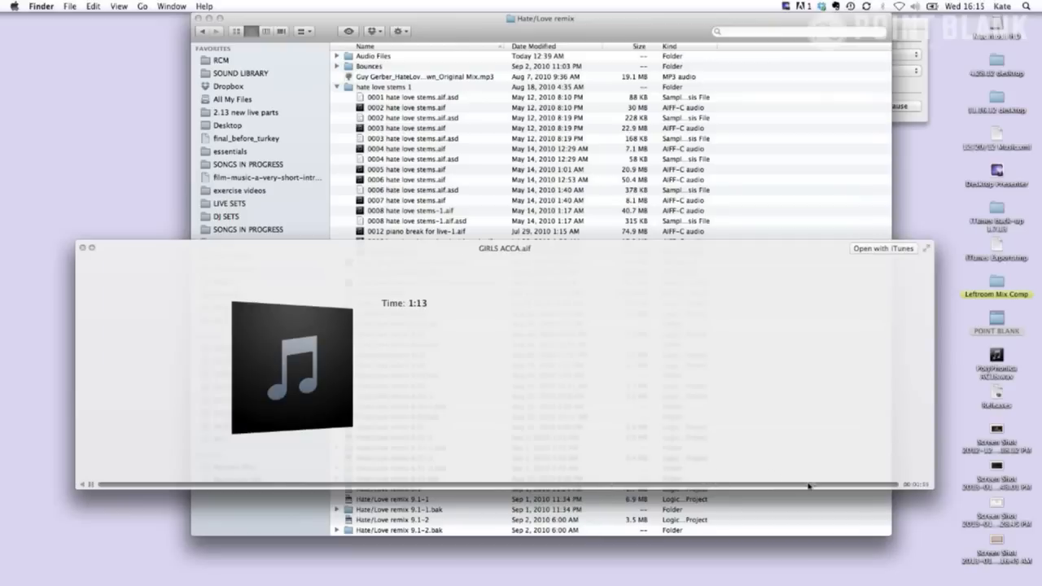
Step: Audition the stems 0007 hate love stems.aif, partway through, and 0004 hate love stems.aif in the file preview
key("space")
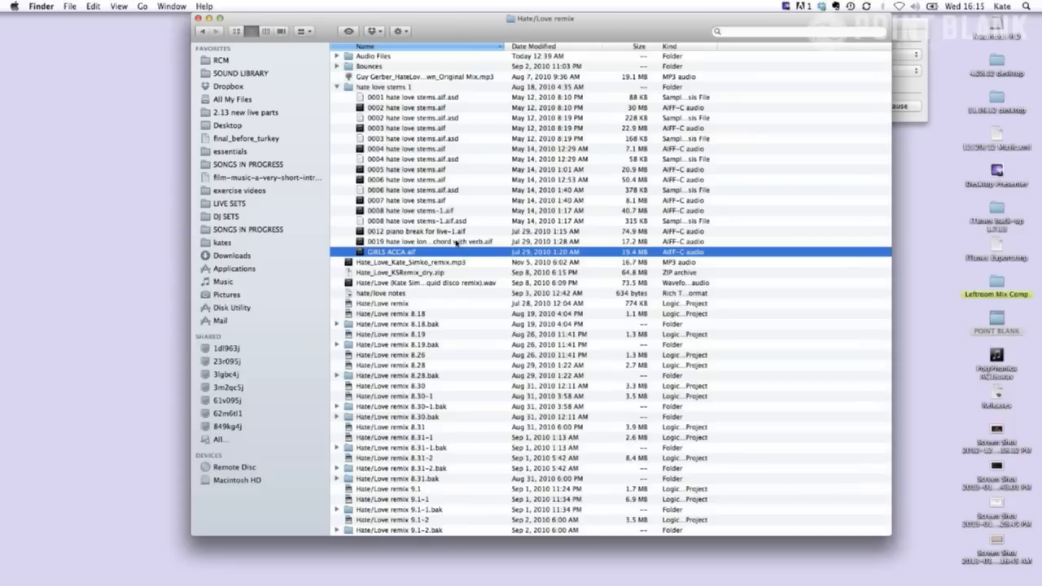
left_click(437, 201)
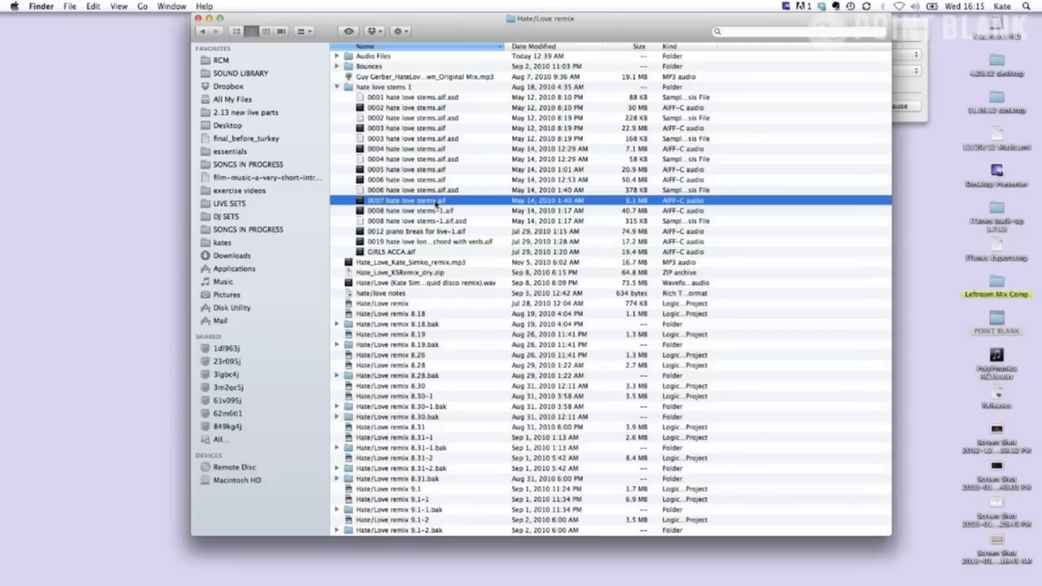
key("space")
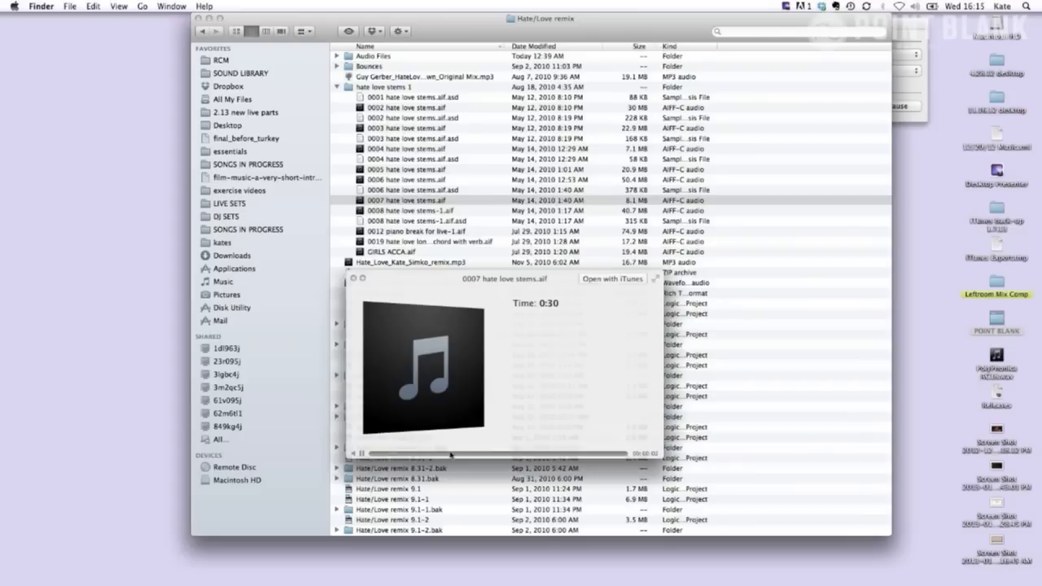
left_click(478, 455)
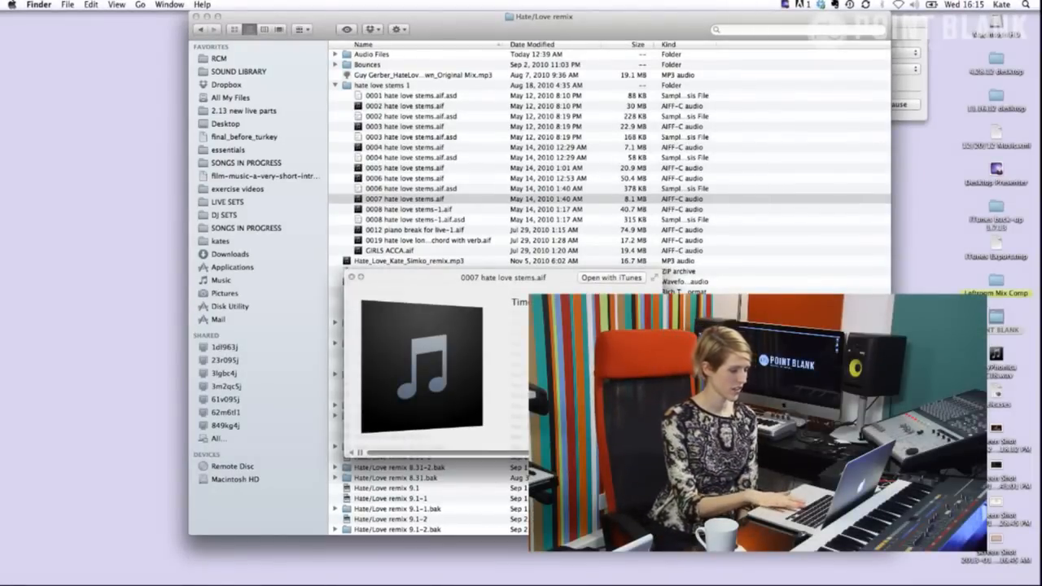
key("space")
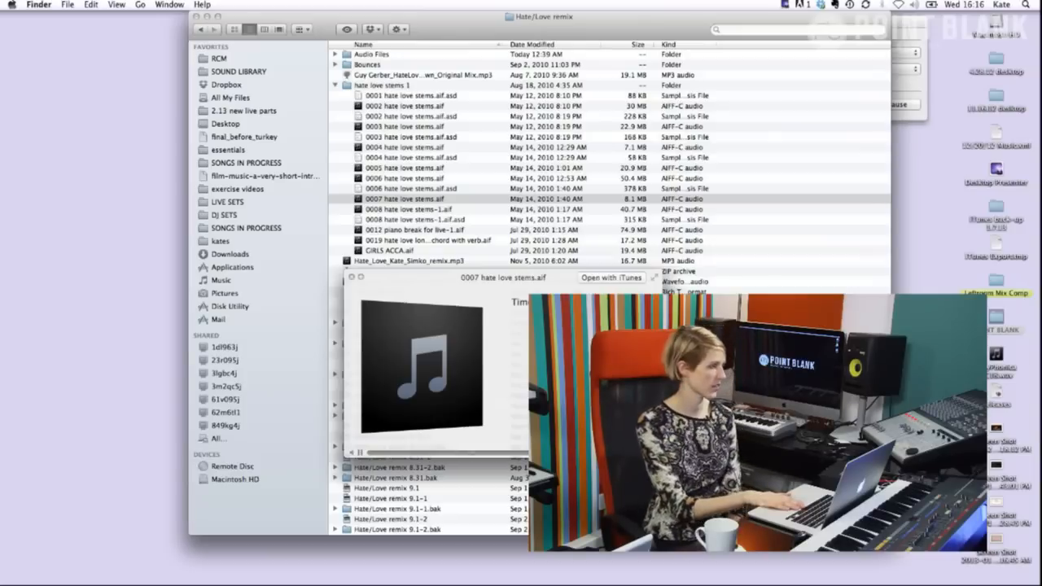
key("space")
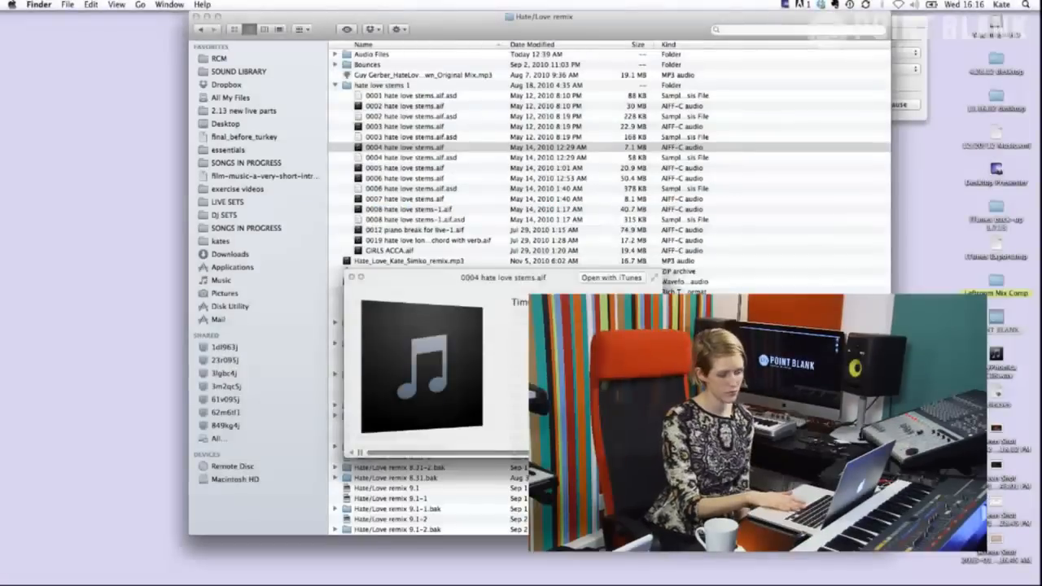
Step: Leave the stem preview and switch to the Hate/Love remix point blank project in Logic Pro
left_click(391, 457)
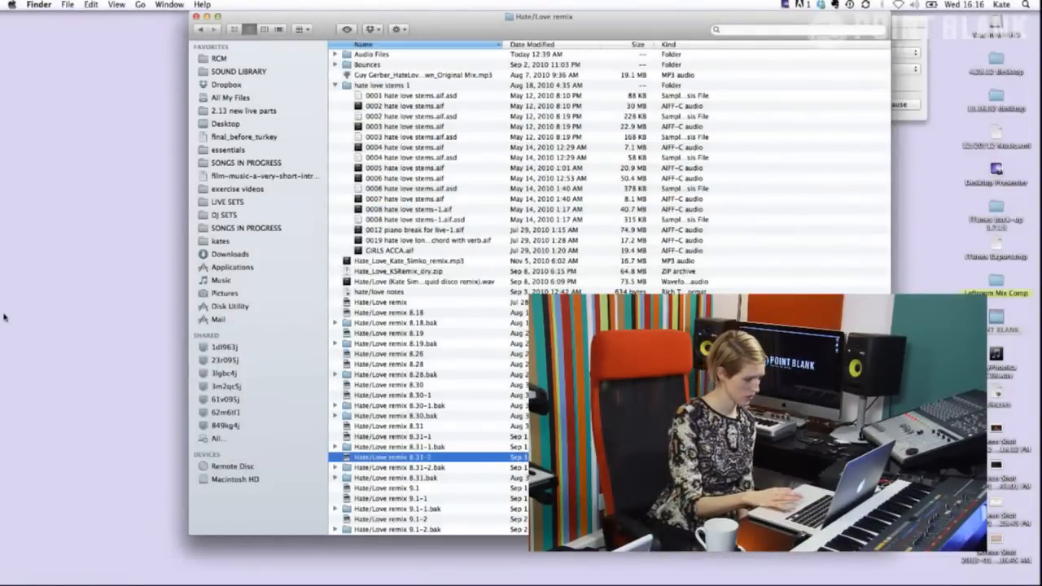
mouse_move(3, 302)
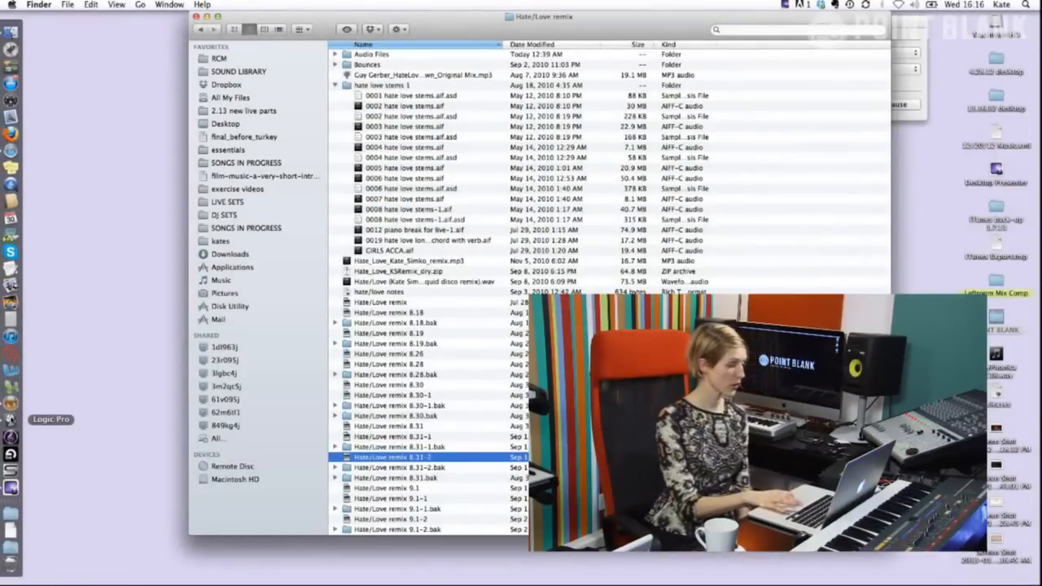
left_click(11, 420)
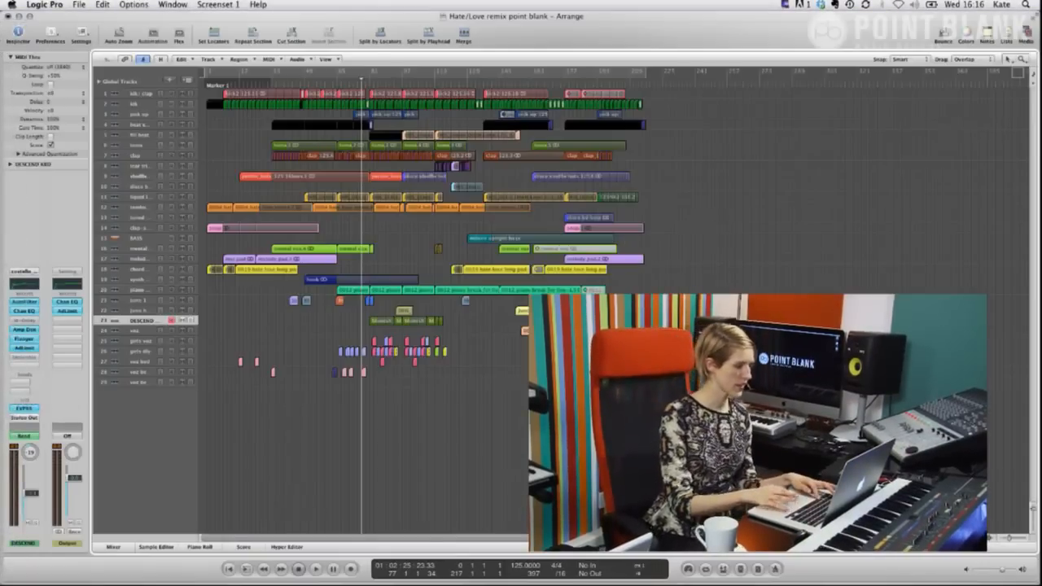
Step: Examine the chopped regions on the beat enhance track from bar 33 in close view
key("super+Right")
key("super+Down")
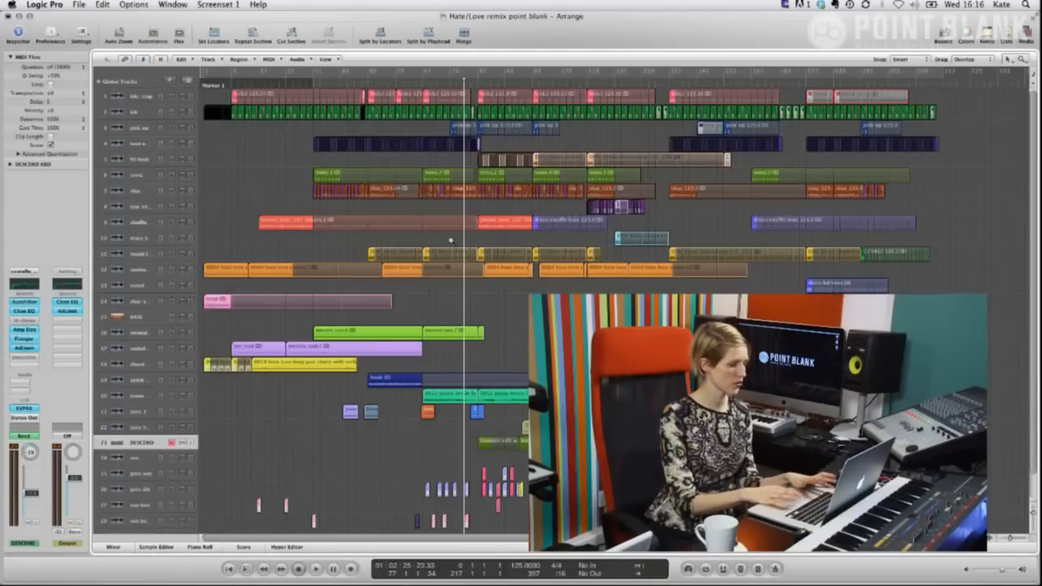
key("super+Right")
key("super+Down")
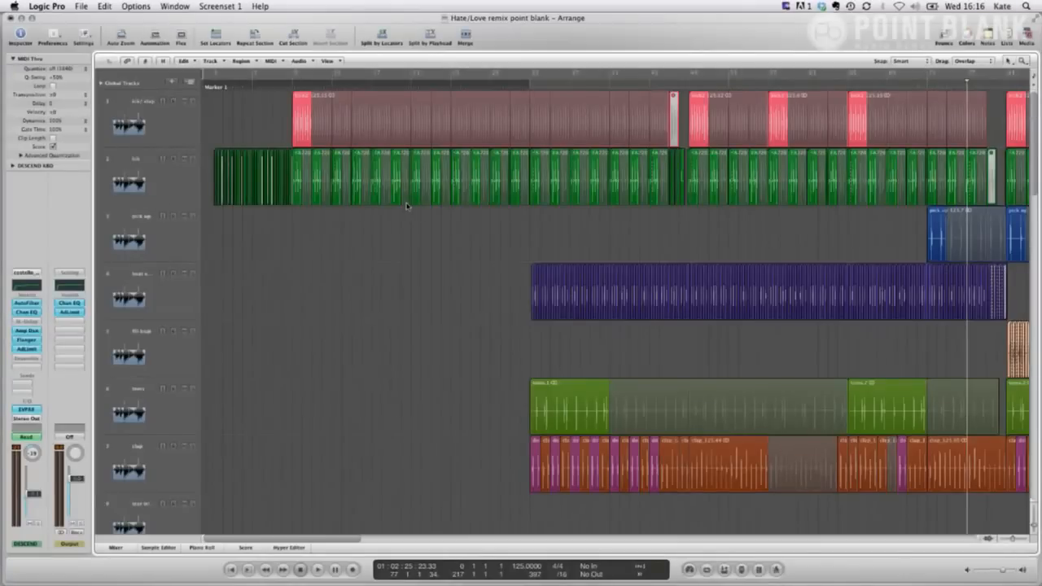
key("super+Right")
key("super+Down")
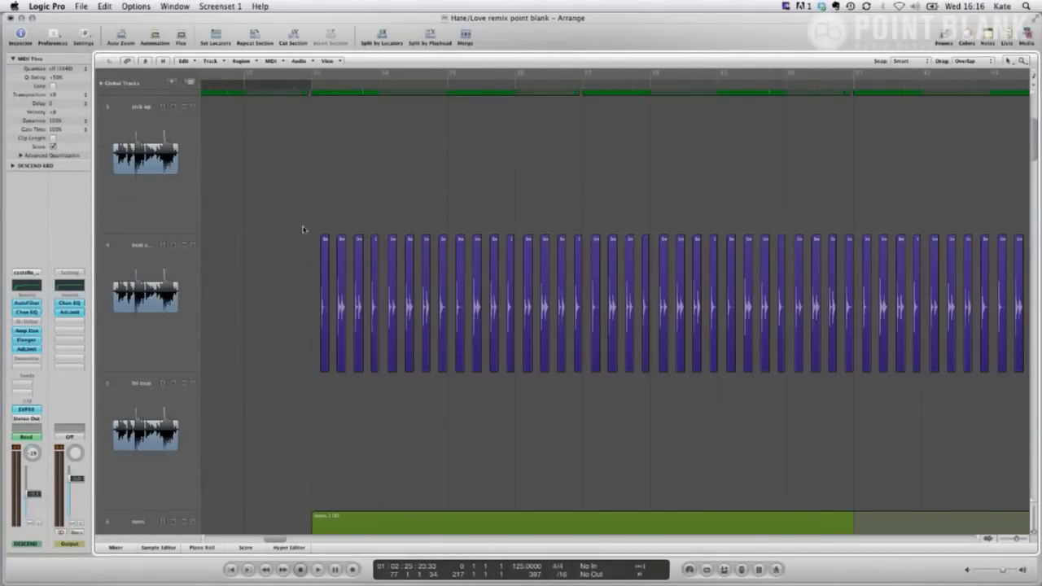
left_click_drag(293, 275, 471, 354)
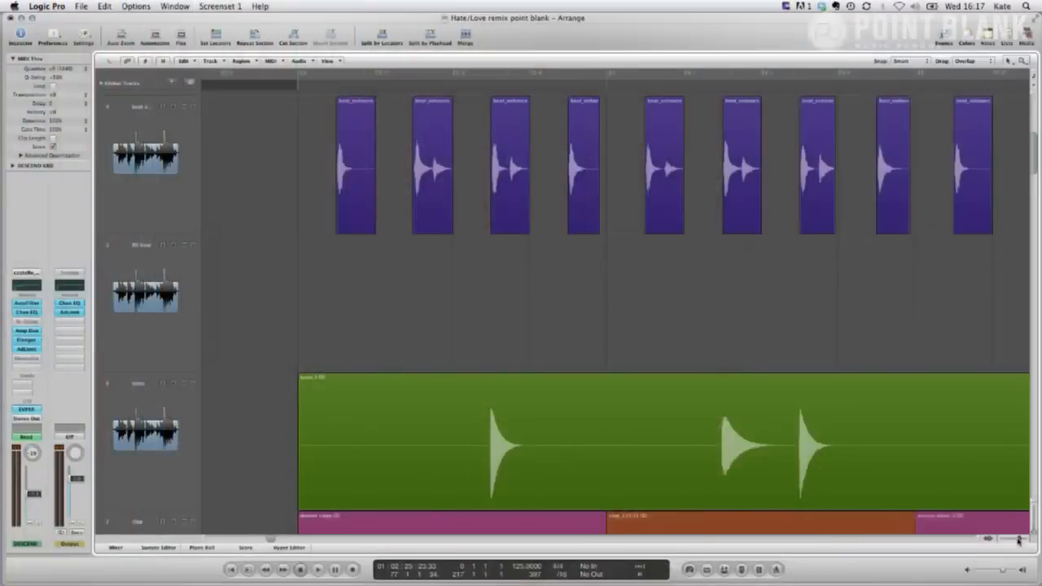
key("ctrl+Left")
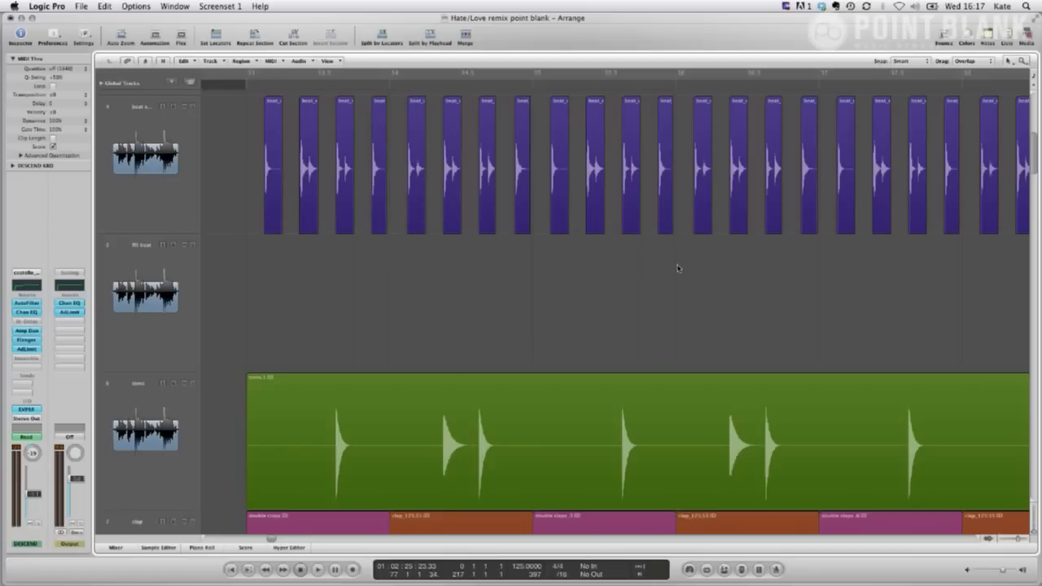
Step: Glue ten consecutive beat enhance regions around bars 34 and 35 into one region, creating a new audio file
left_click_drag(697, 278, 385, 168)
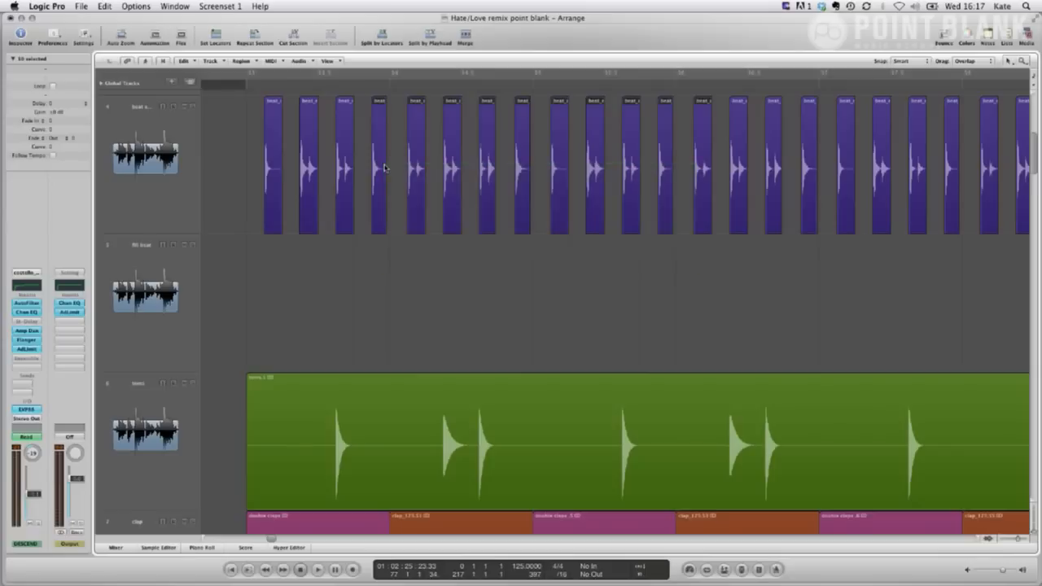
key("Escape")
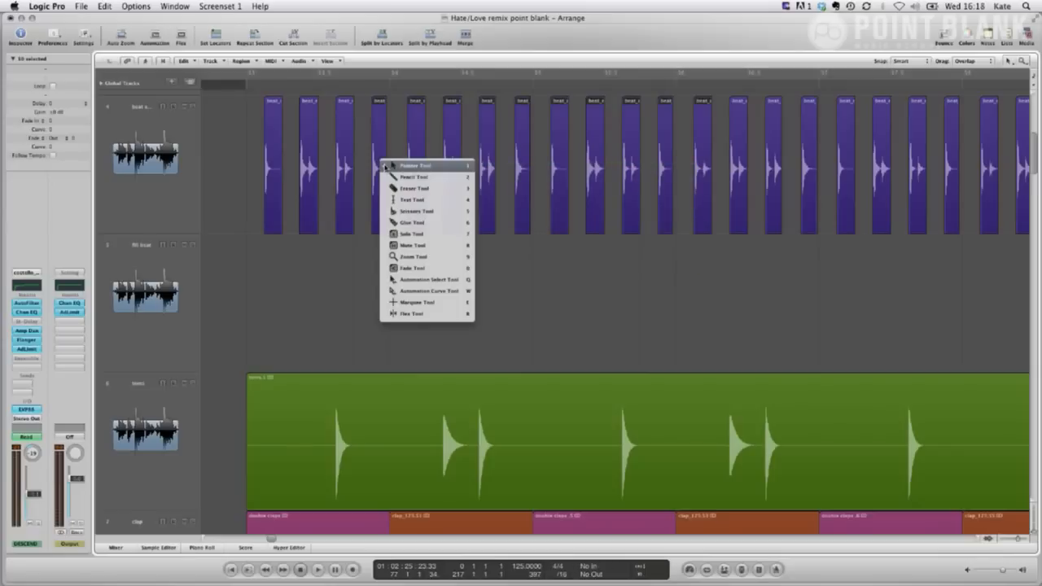
key("Escape")
key("Escape")
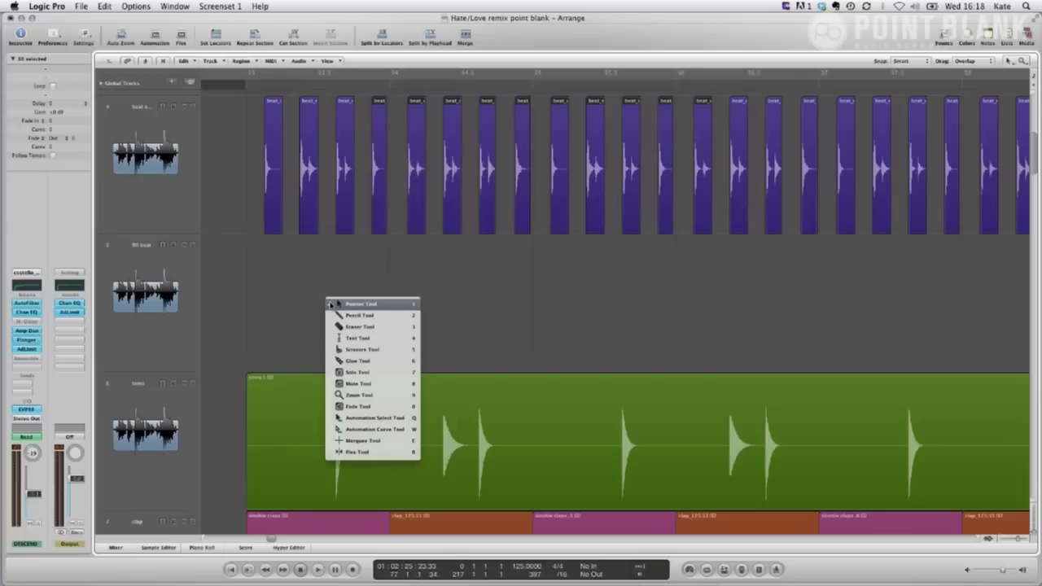
left_click(356, 364)
left_click(414, 132)
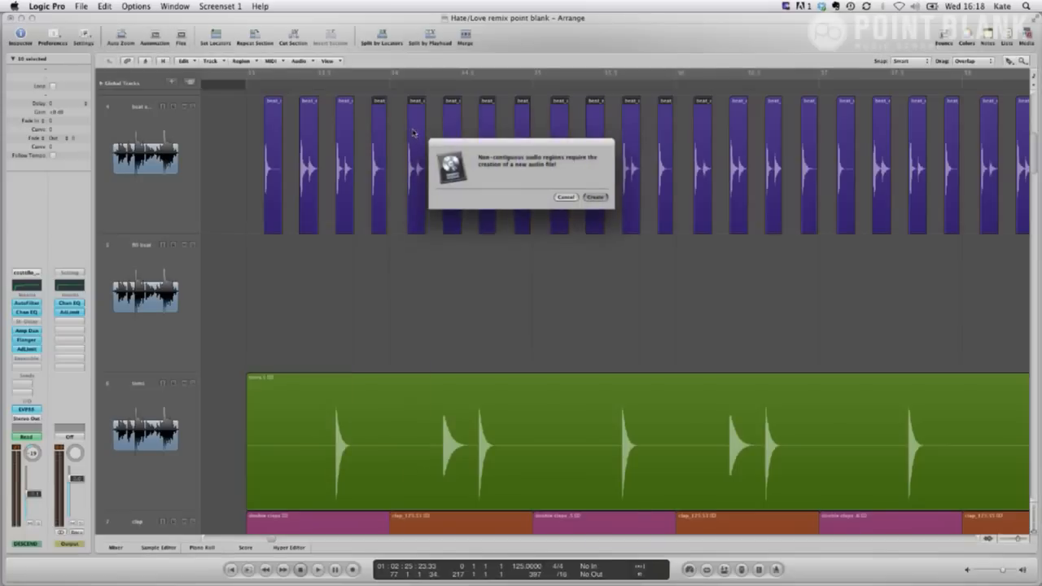
key("Return")
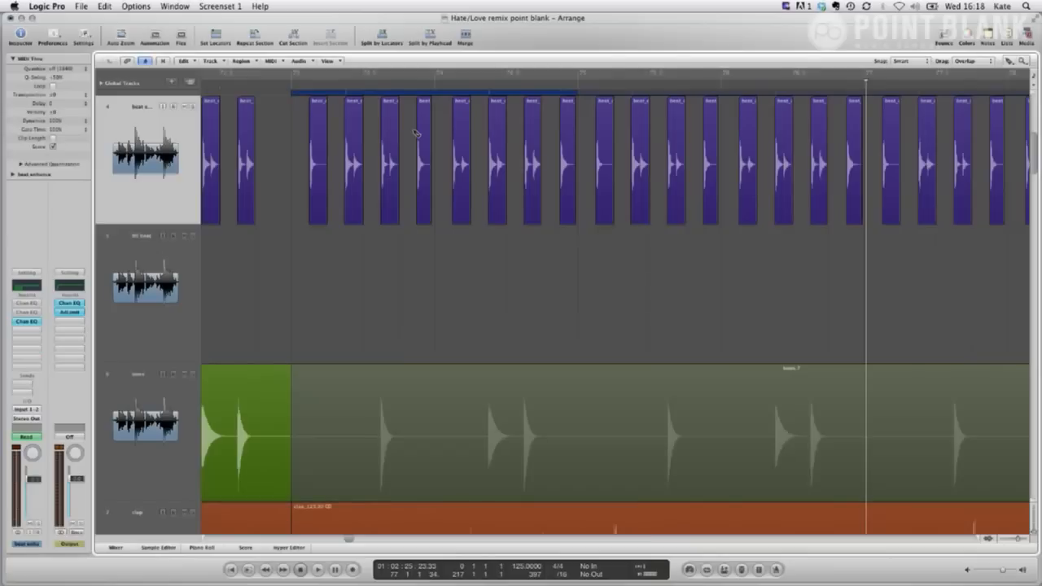
Step: Split the merged beat enhance region at bar 34 and bar 36 with the Scissors tool
key("Escape")
left_click(363, 523)
left_click_drag(348, 540, 264, 517)
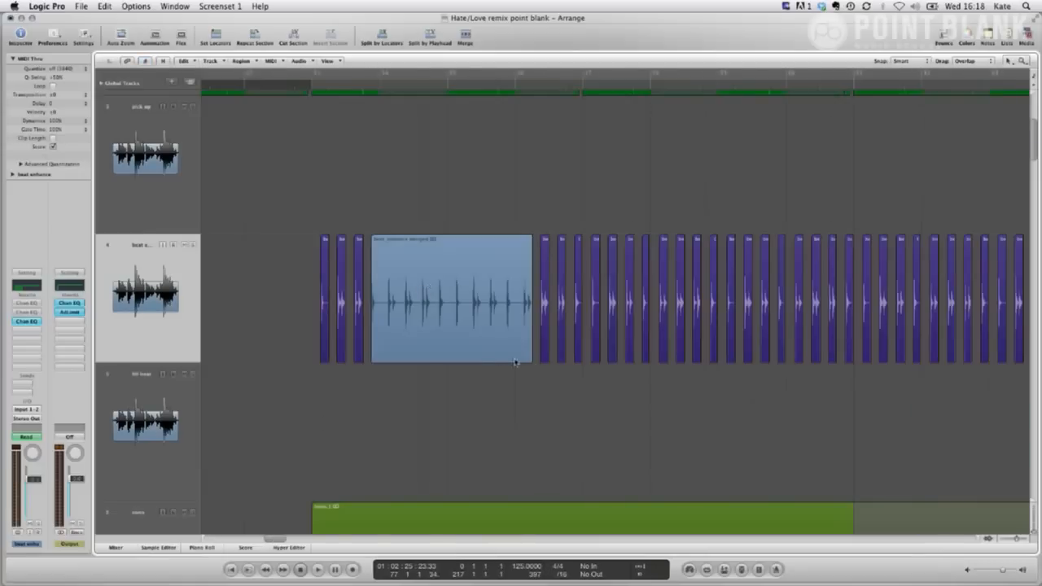
left_click_drag(533, 377, 319, 293)
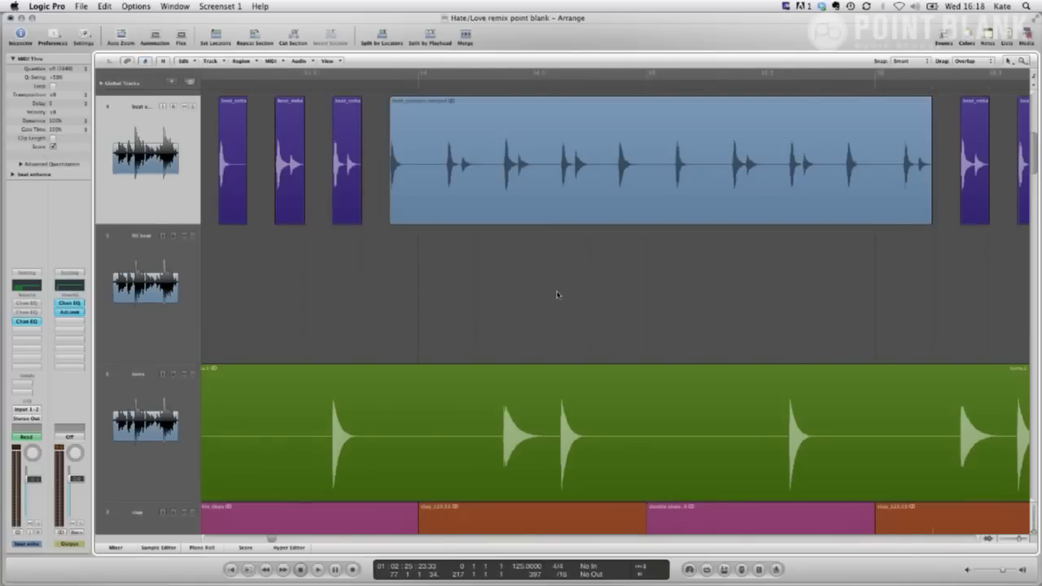
key("Escape")
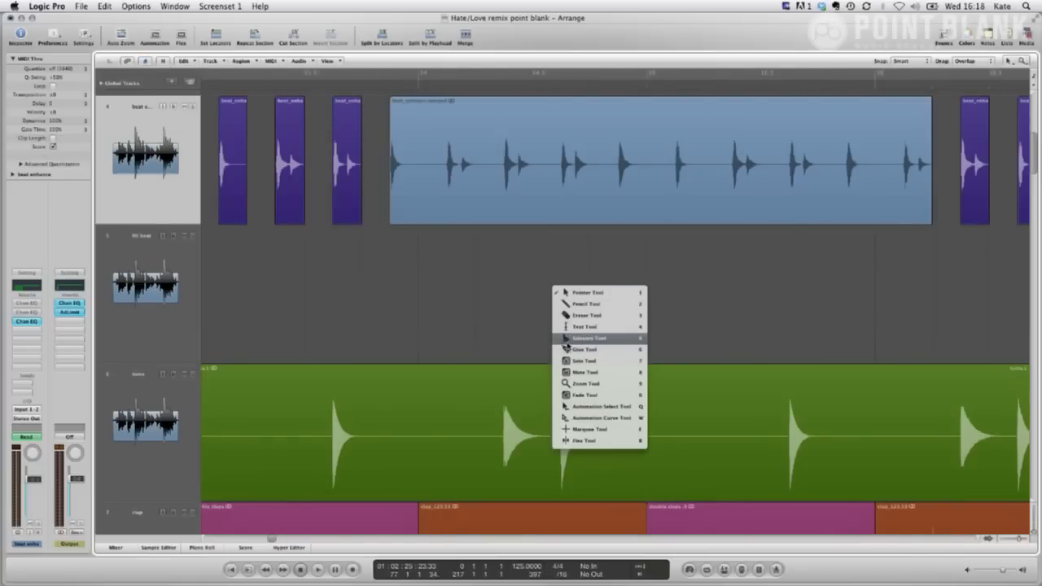
left_click(570, 348)
left_click(418, 113)
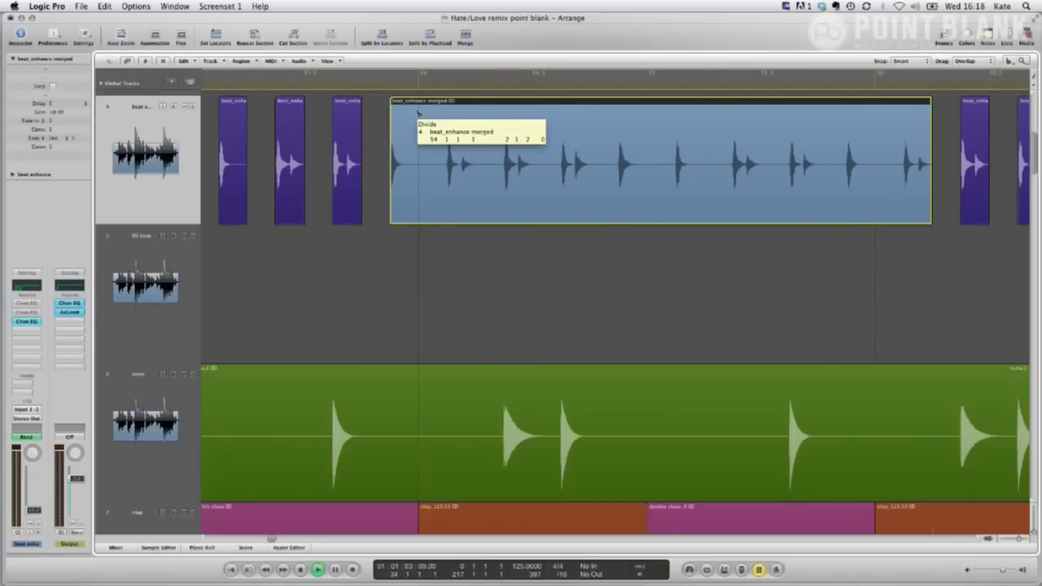
left_click(877, 132)
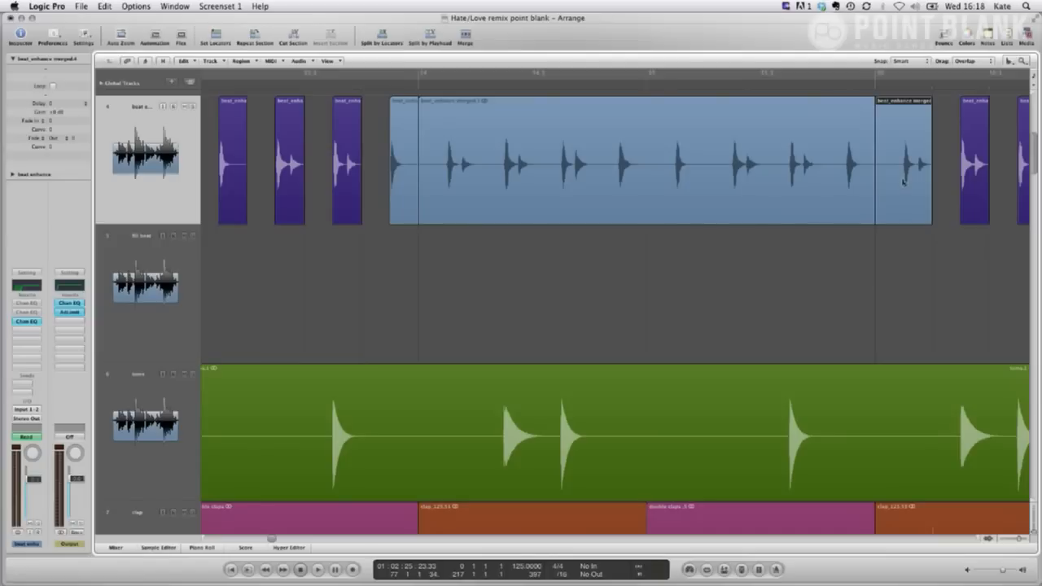
Step: Delete the short leftover pieces before bar 34 and after bar 36, keeping the two-bar merged region
key("Escape")
left_click(920, 268)
left_click(483, 152)
left_click(593, 200)
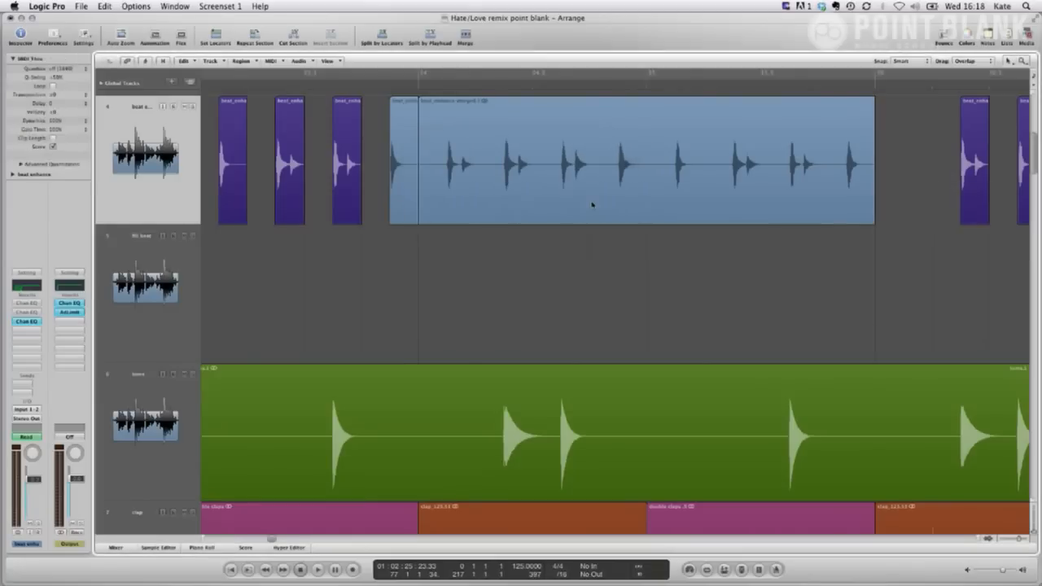
left_click(392, 151)
key("Return")
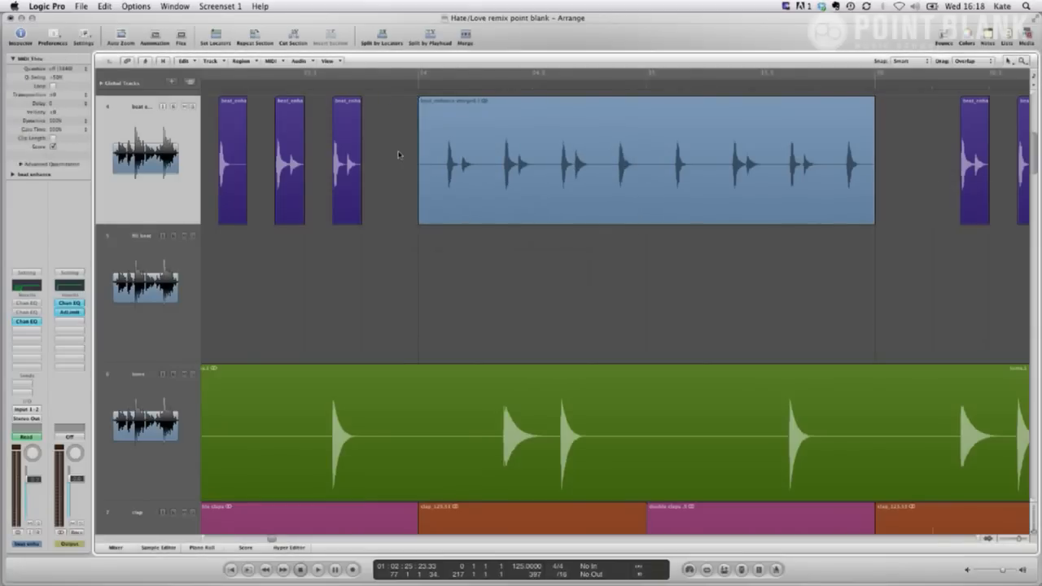
Step: Delete the chopped beat enhance regions between the merged two-bar region and just before bar 73
key("ctrl+Left")
key("z")
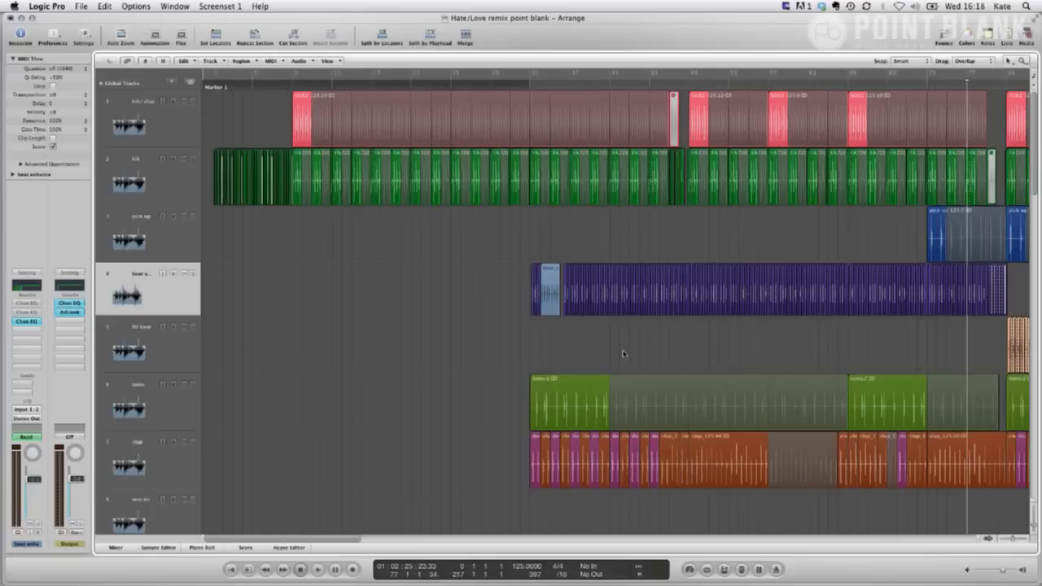
left_click_drag(997, 335, 488, 255)
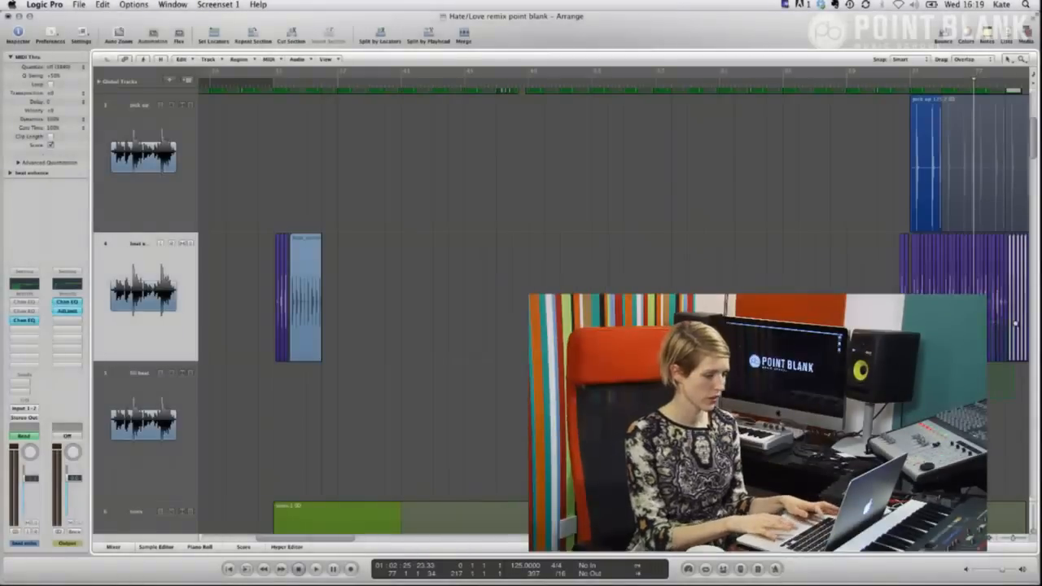
key("z")
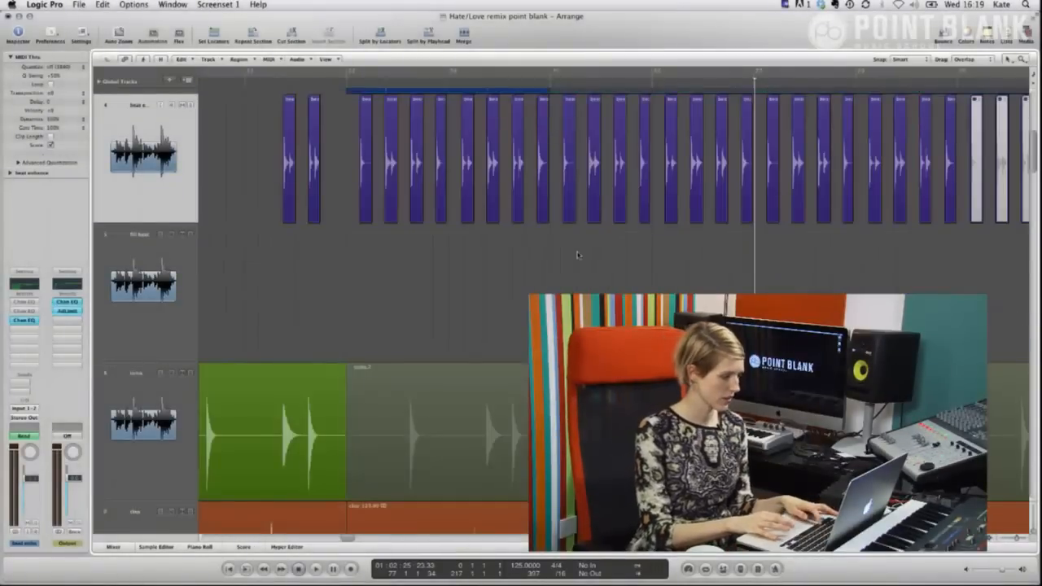
left_click(316, 181)
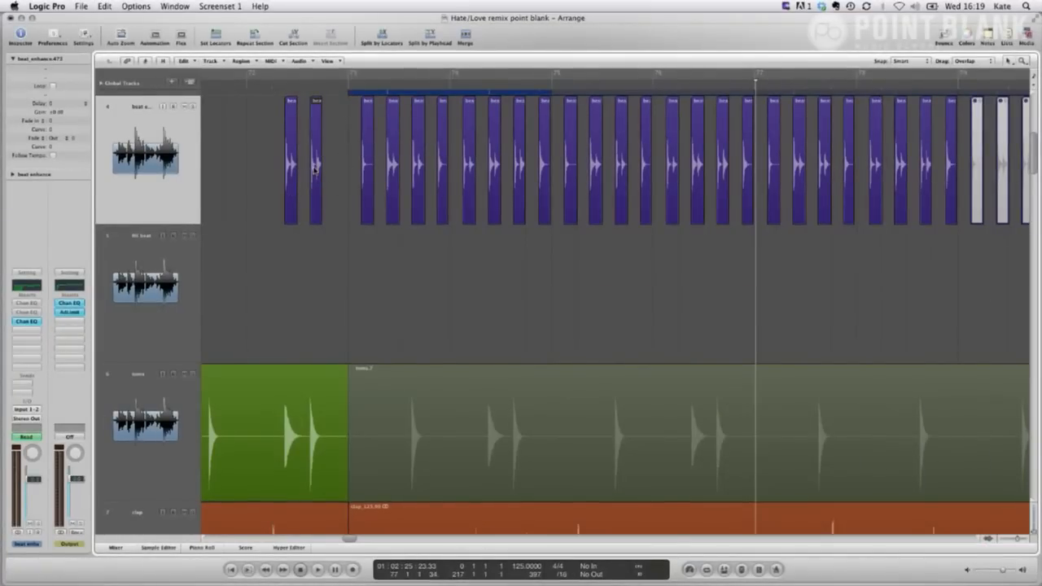
key("Delete")
key("Return")
key("super+z")
Step: Delete the first of the two small beat enhance regions before bar 73 without erasing its automation data
key("Delete")
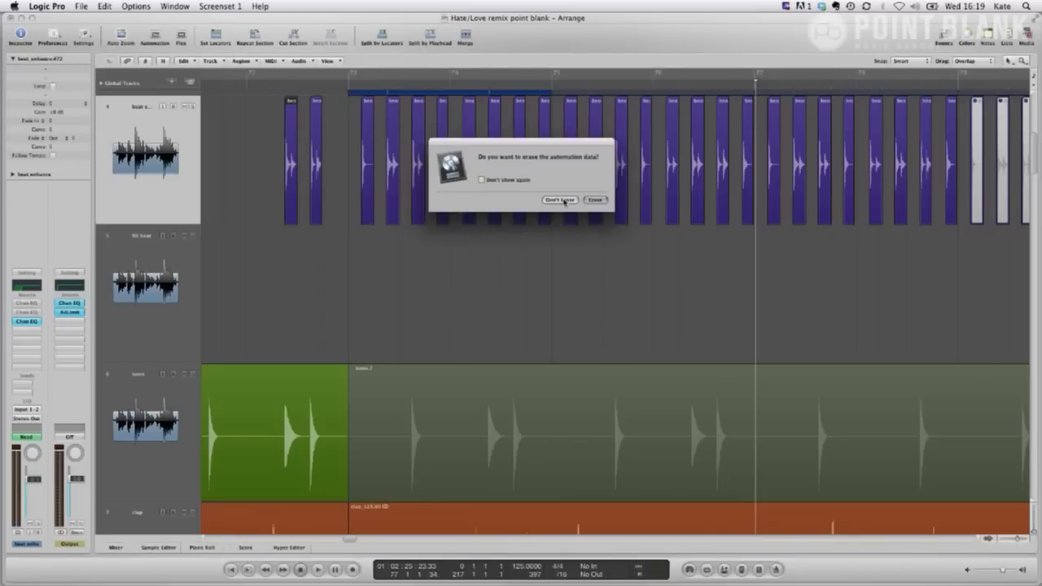
left_click(564, 200)
Step: Loop the merged beat enhance region up to the remaining chopped regions near bar 73 and show the track automation
scroll(592, 264, "up", 3)
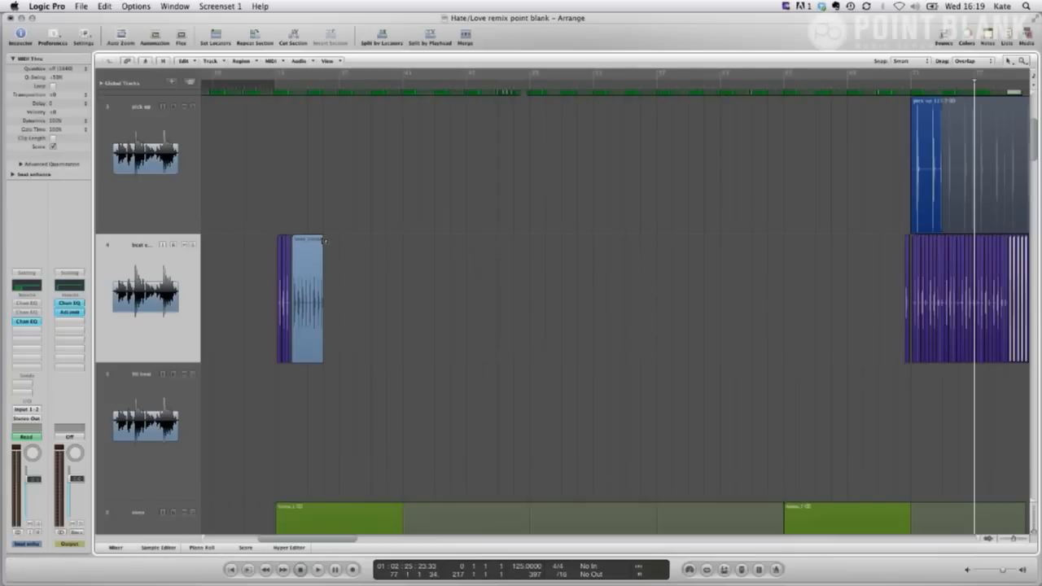
left_click_drag(324, 240, 991, 256)
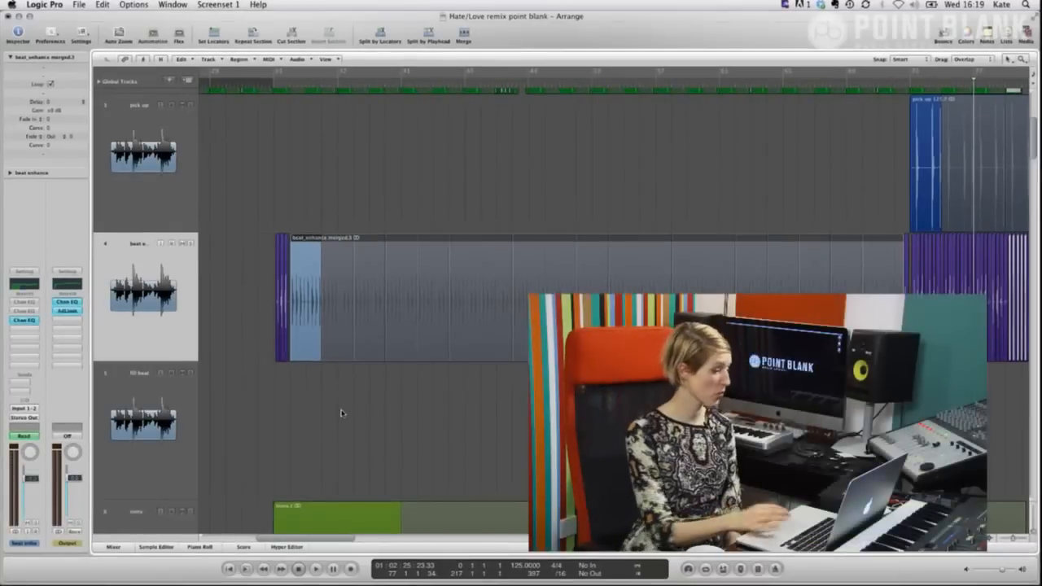
key("a")
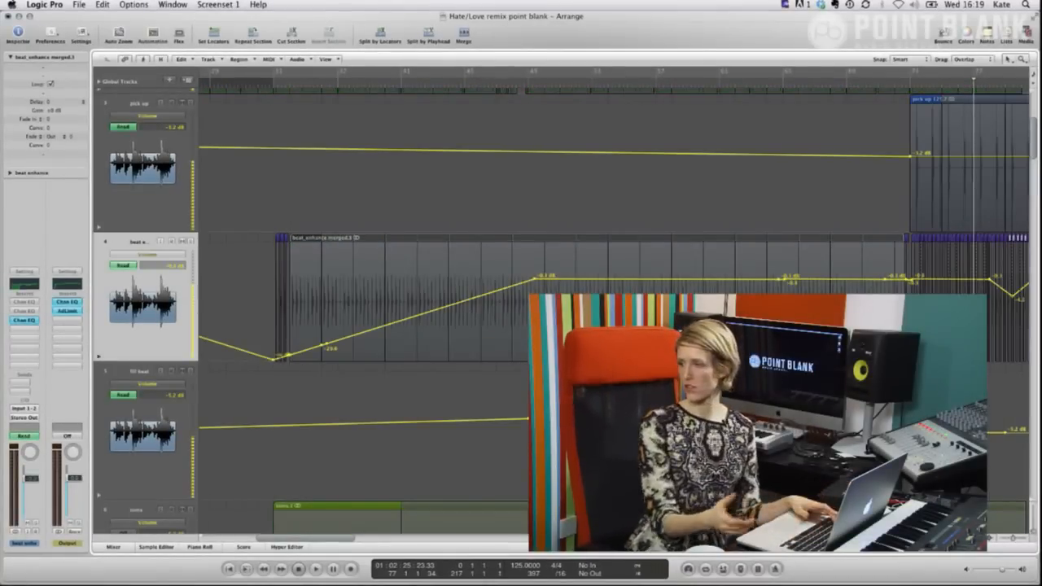
Step: Hide the track automation in the arrangement
key("a")
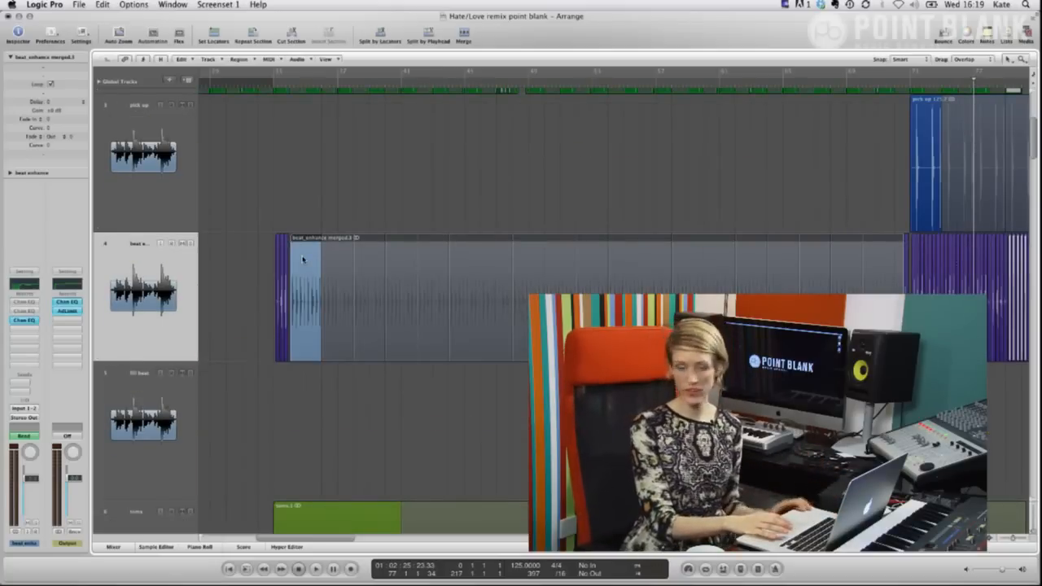
key("Escape")
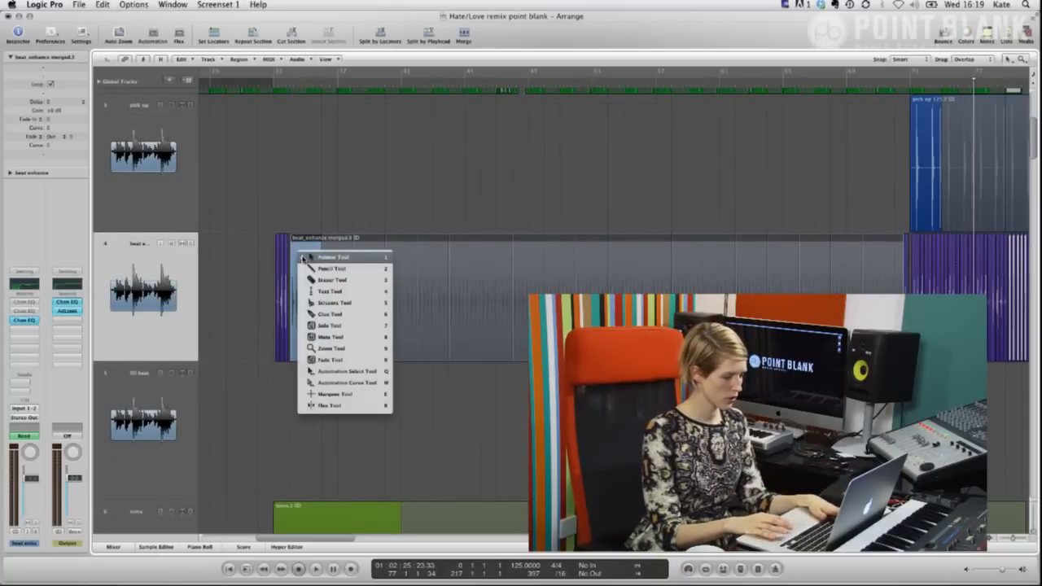
left_click(302, 258)
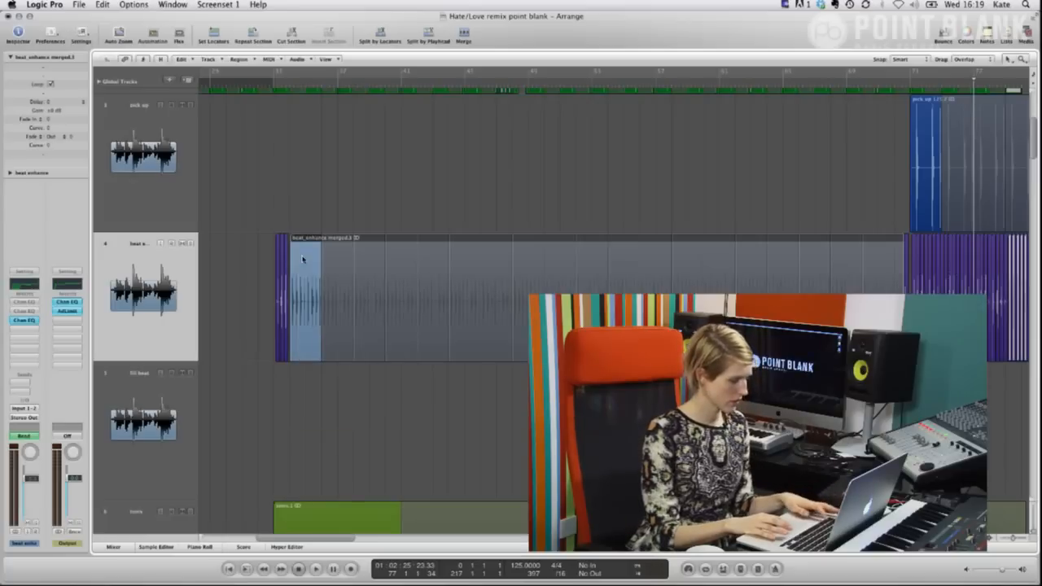
right_click(302, 258)
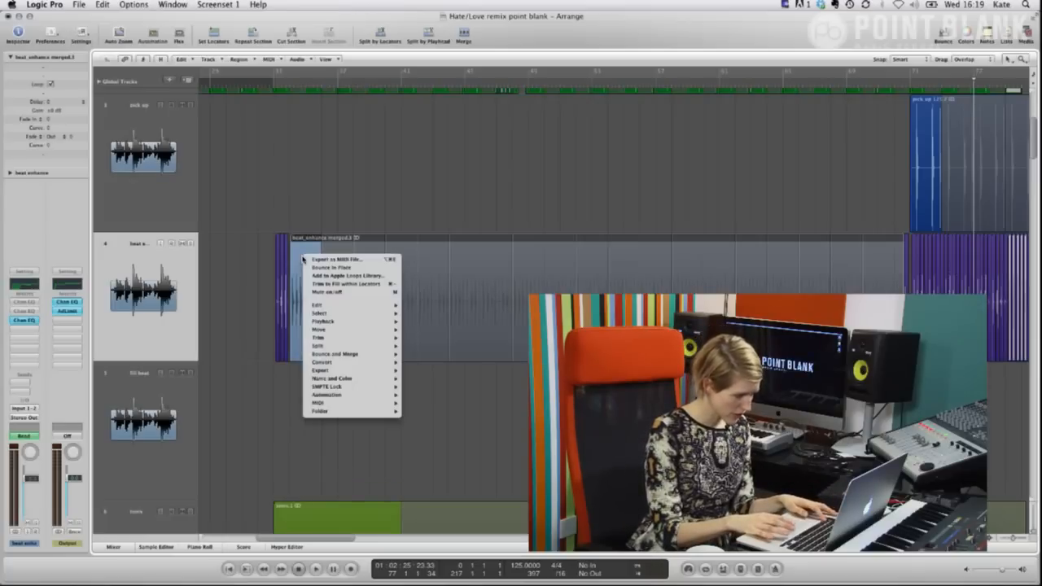
left_click(302, 259)
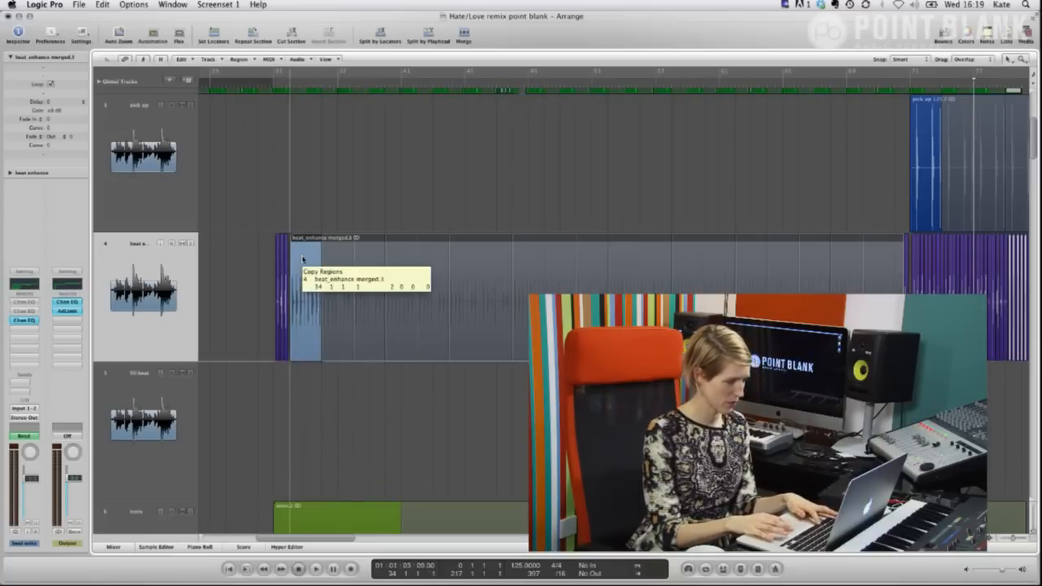
Step: Convert the loops of the merged beat enhance region to real copies
left_click(312, 257, "ctrl+alt")
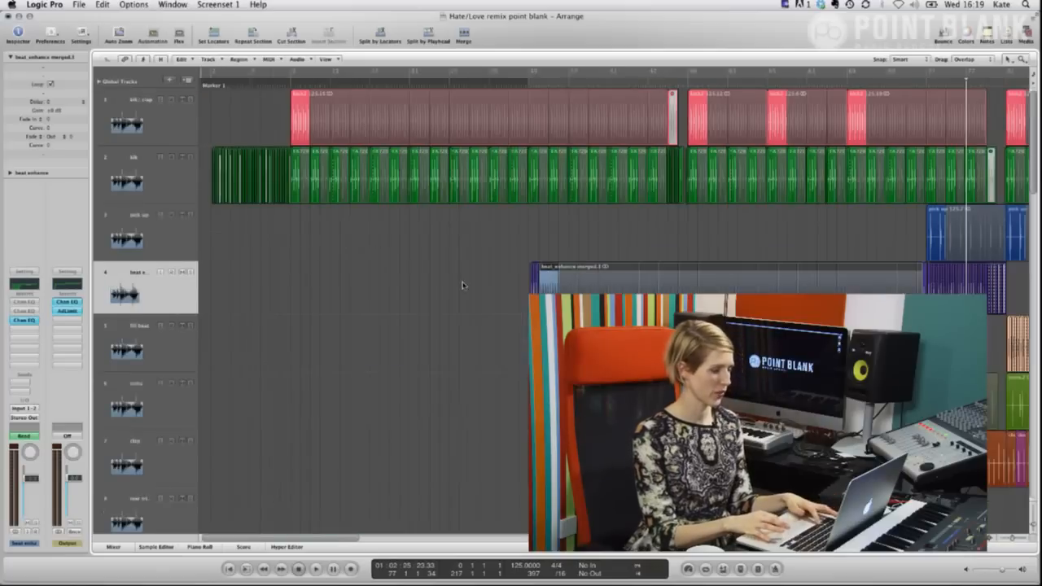
left_click(556, 274, "ctrl+alt")
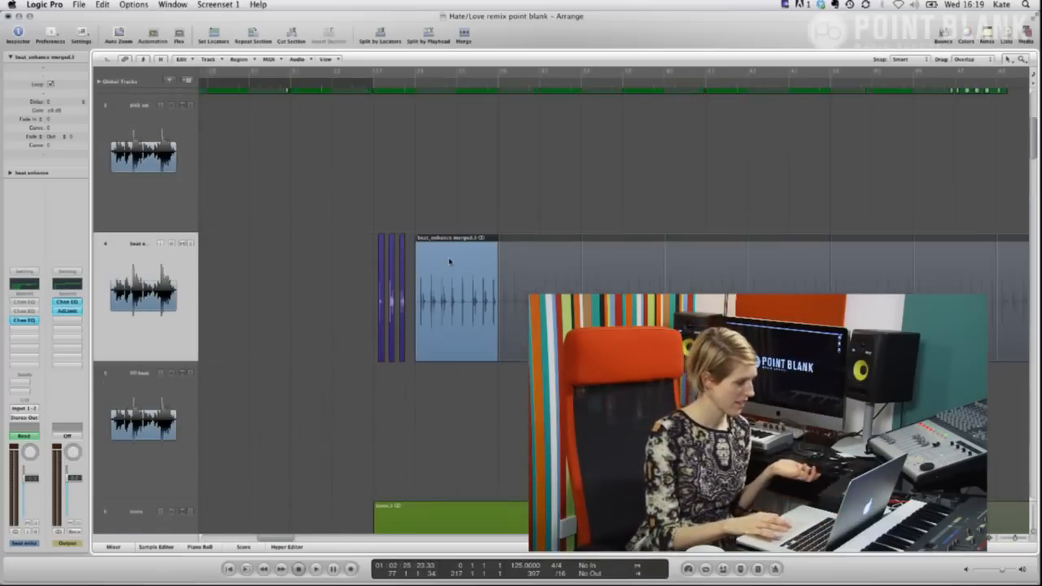
left_click(209, 60)
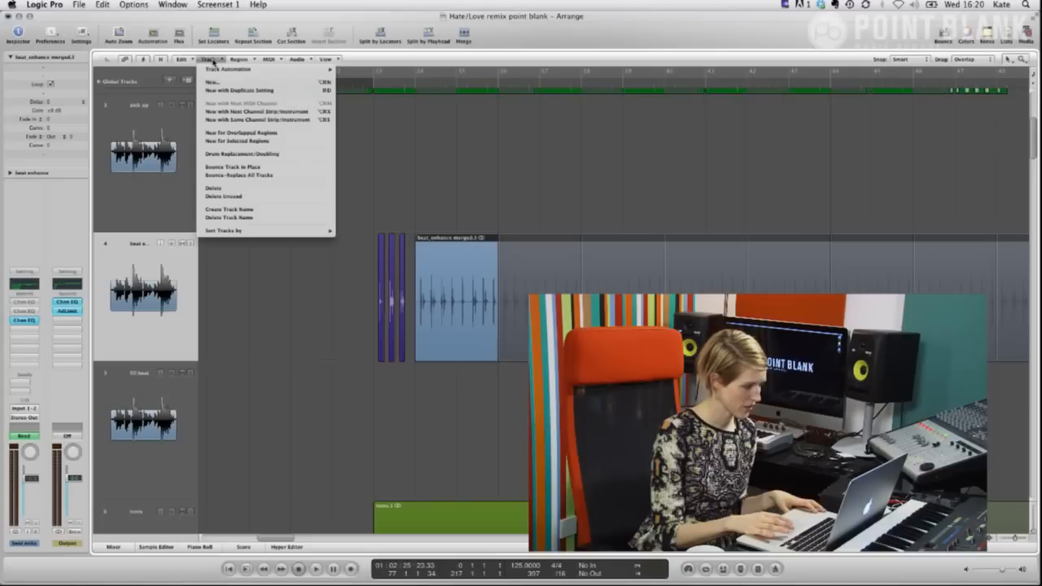
left_click(213, 62)
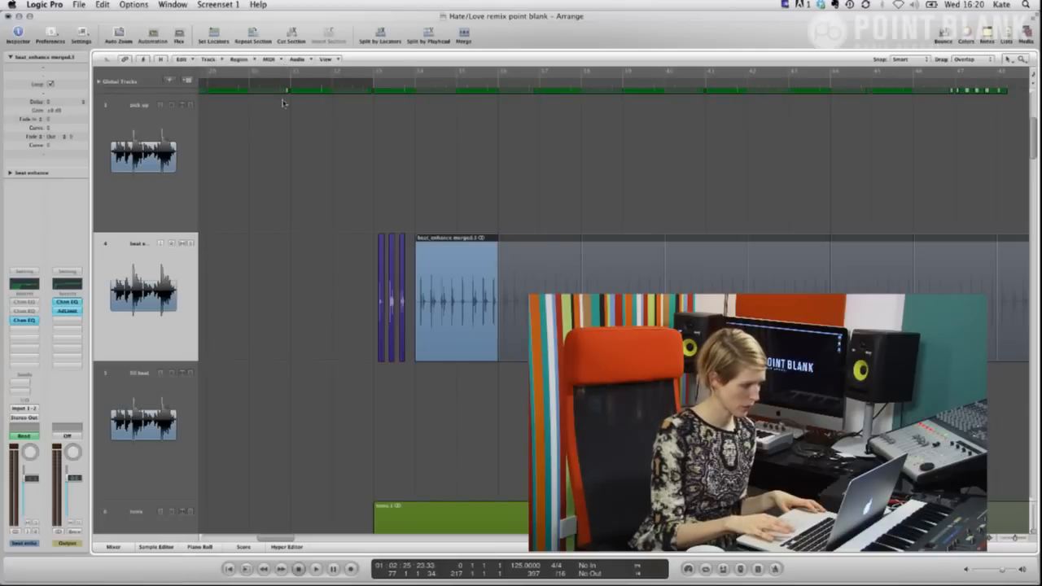
left_click(240, 60)
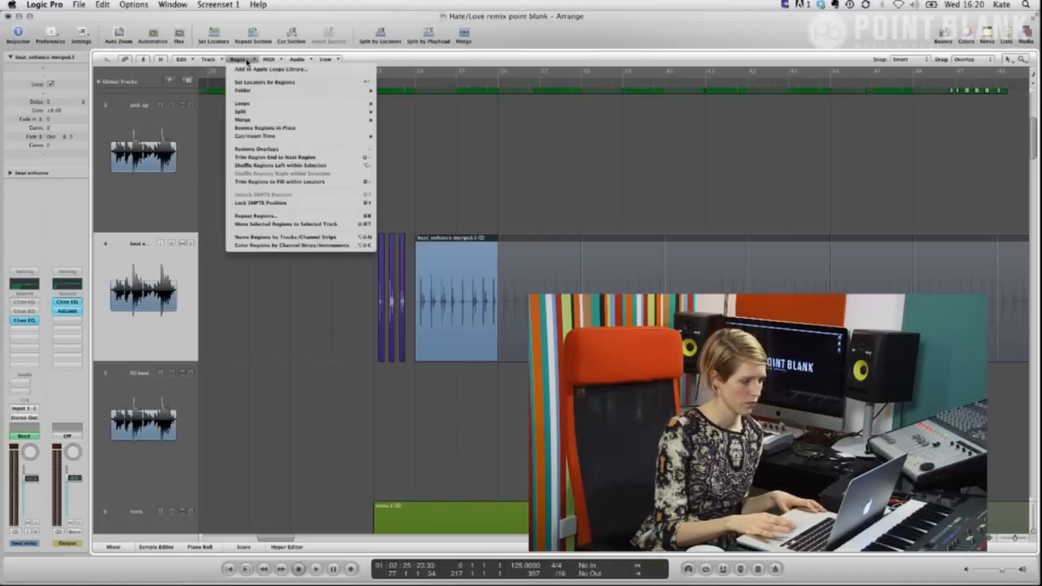
mouse_move(256, 110)
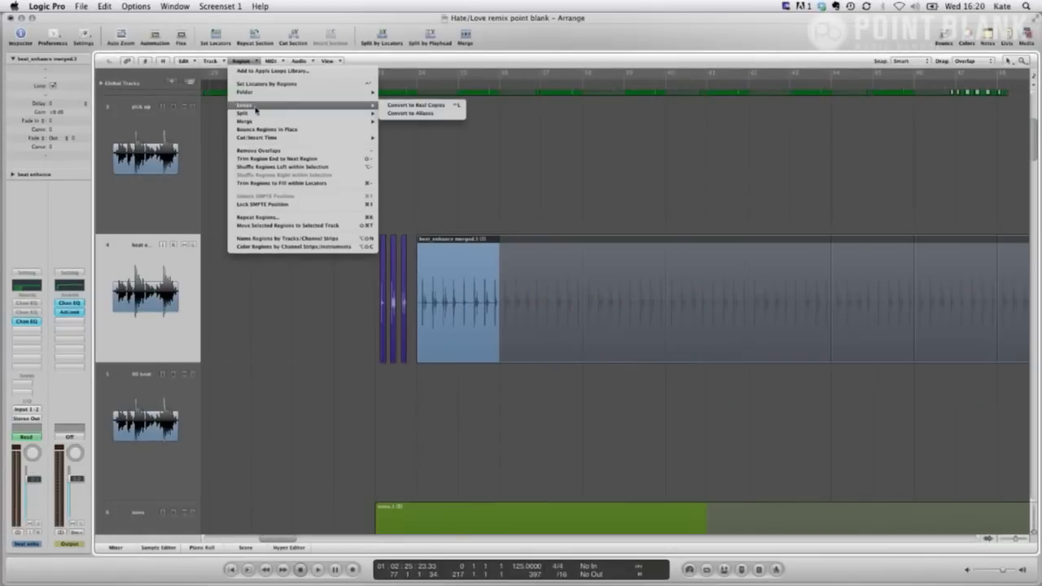
left_click(409, 106)
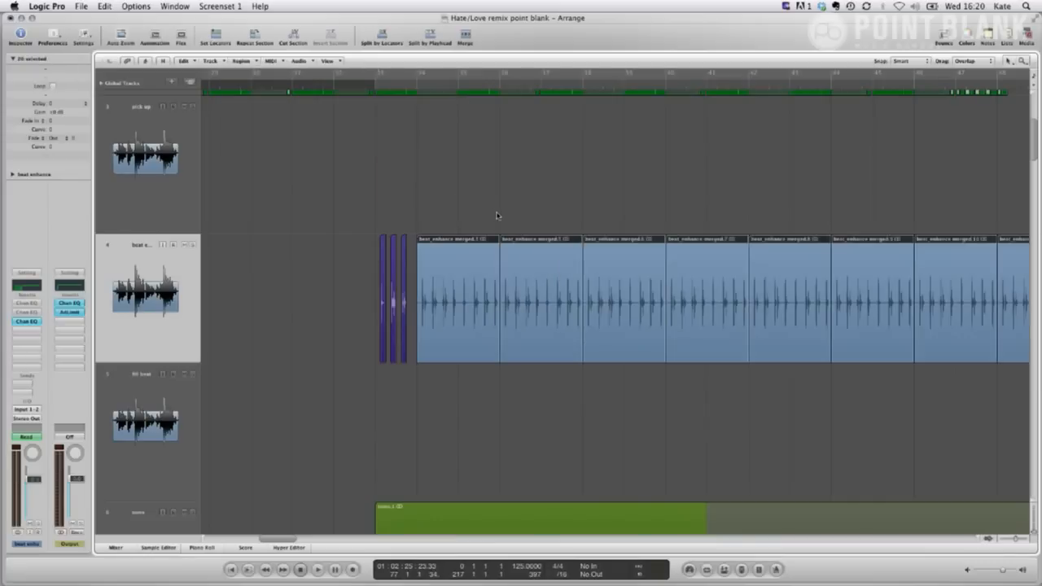
key("z")
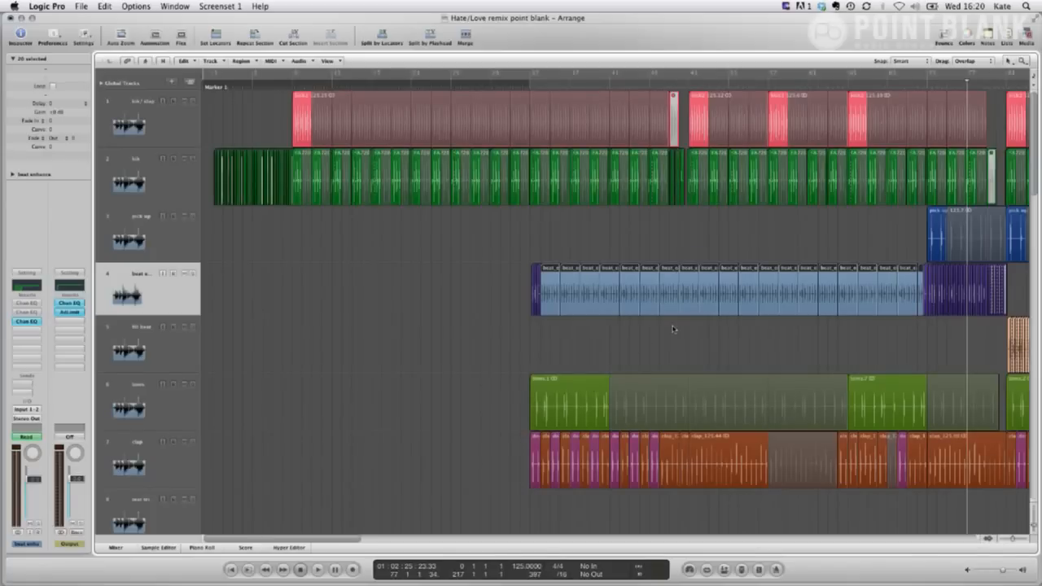
Step: Unsolo the kik track so that only the kik/clap track stays soloed during playback
key("=")
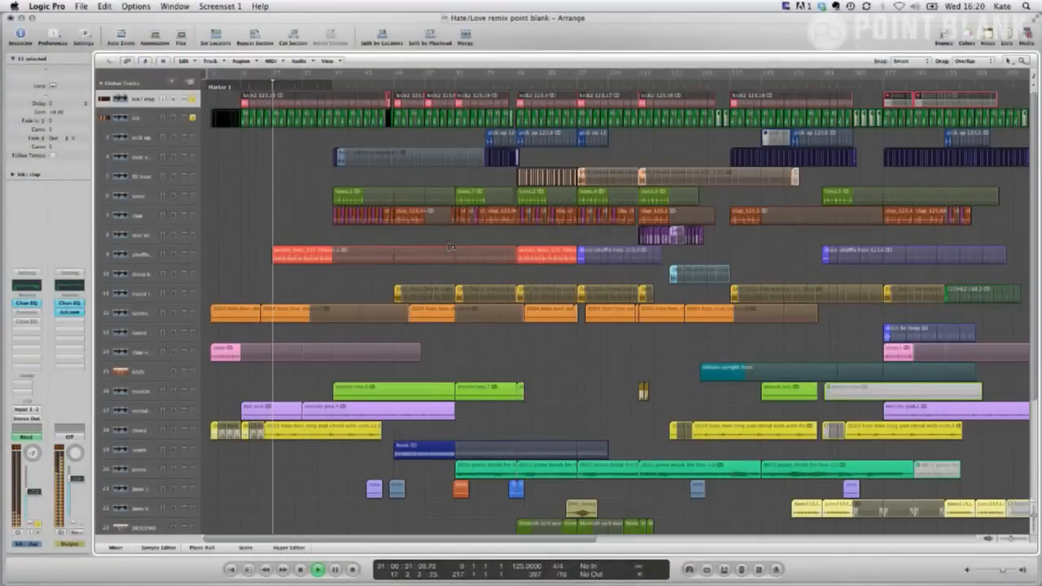
left_click(192, 137)
left_click(193, 119)
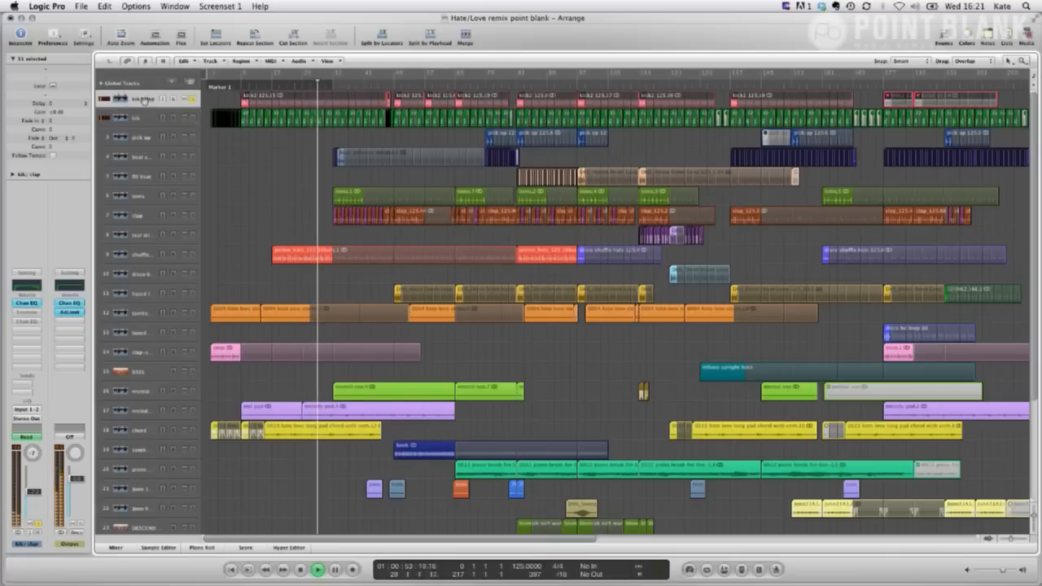
Step: Compare the kik/clap track with its Channel EQ active and bypassed, close the EQ and stop playback
left_click(20, 303)
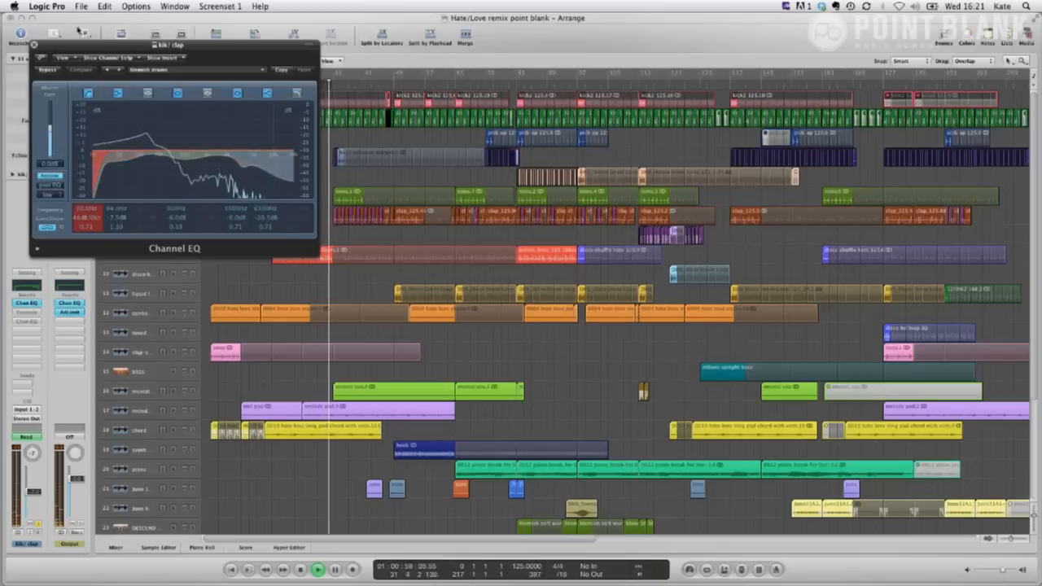
left_click(48, 70)
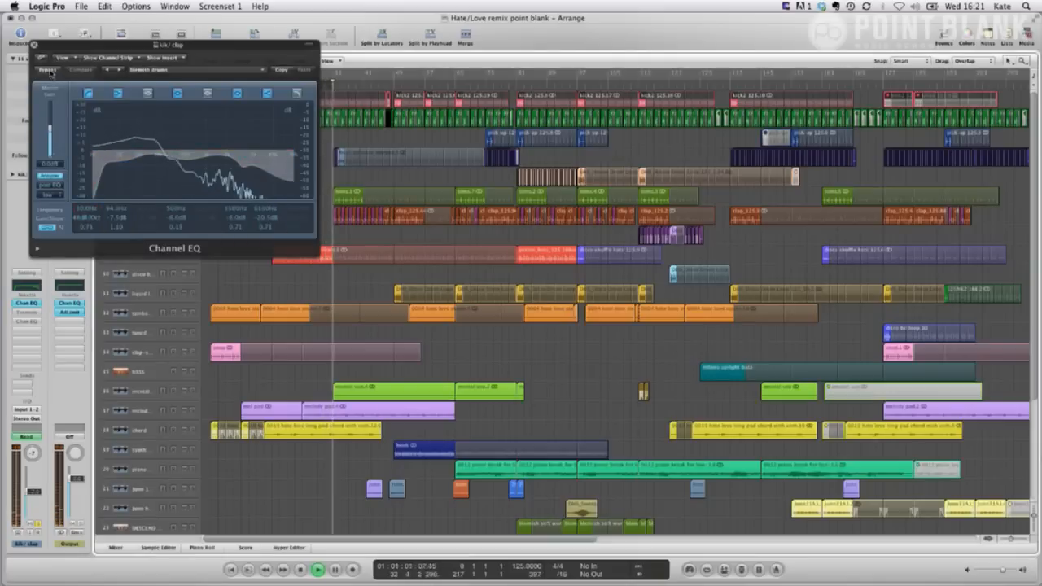
left_click(48, 70)
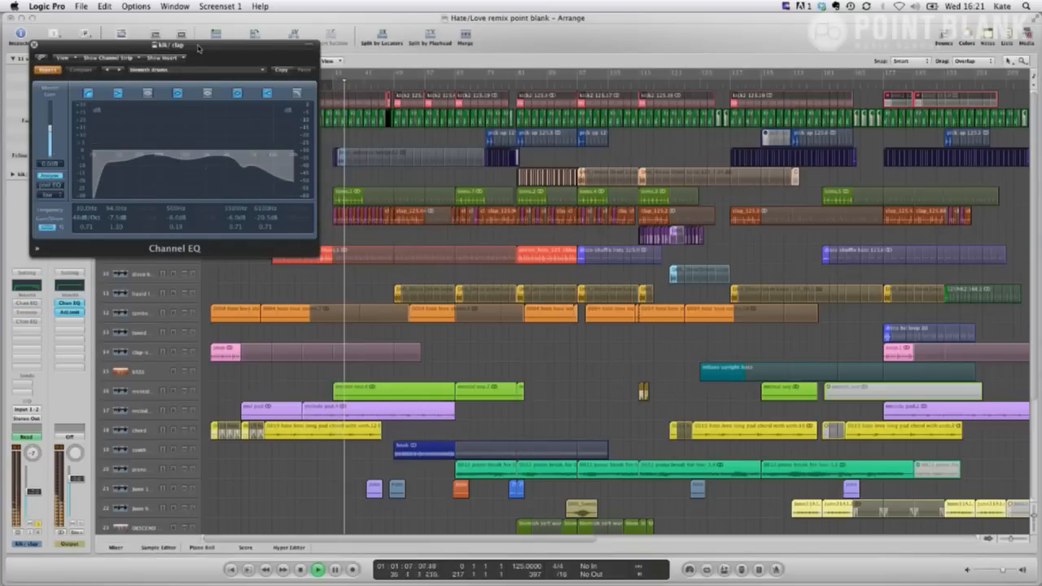
left_click(48, 69)
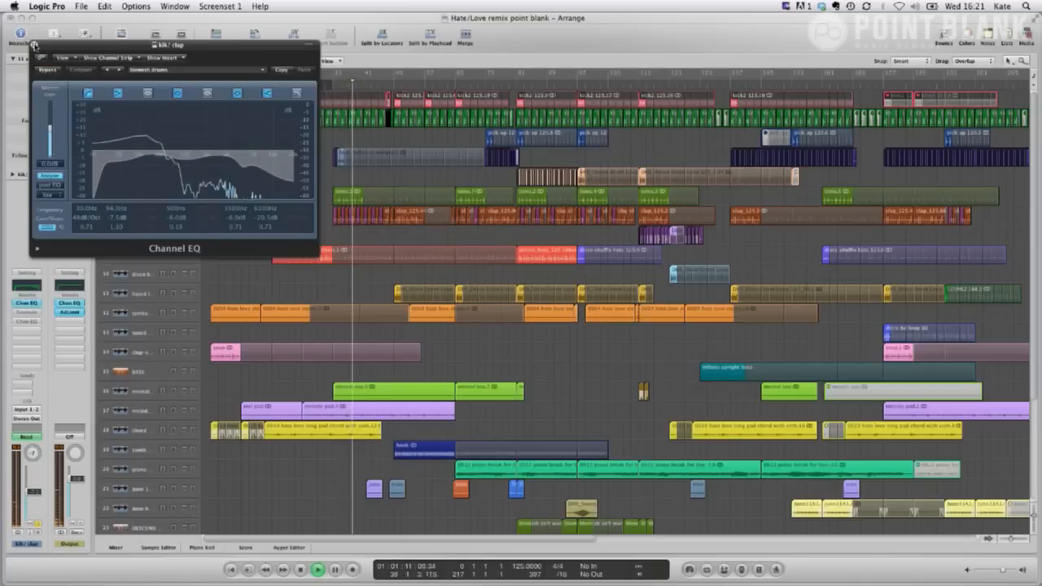
left_click(35, 45)
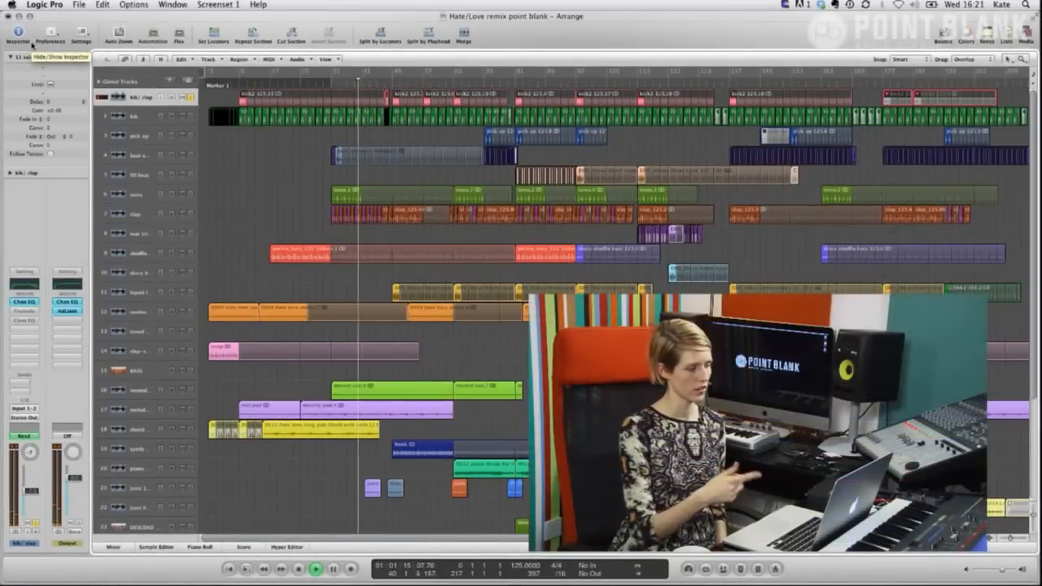
key("space")
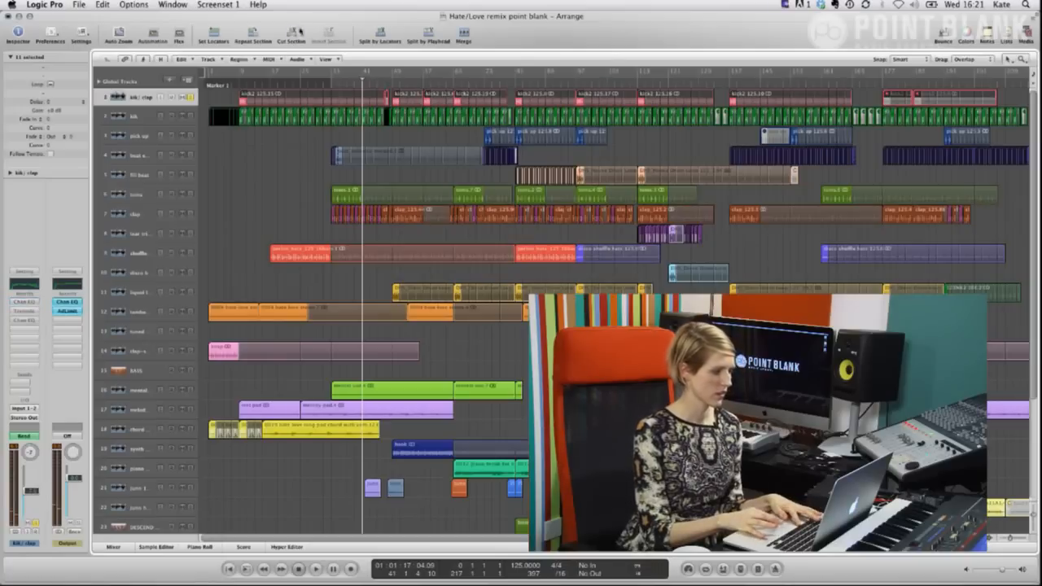
Step: Solo the kik track and play the looped beat enhance section from about bar 46
double_click(300, 84)
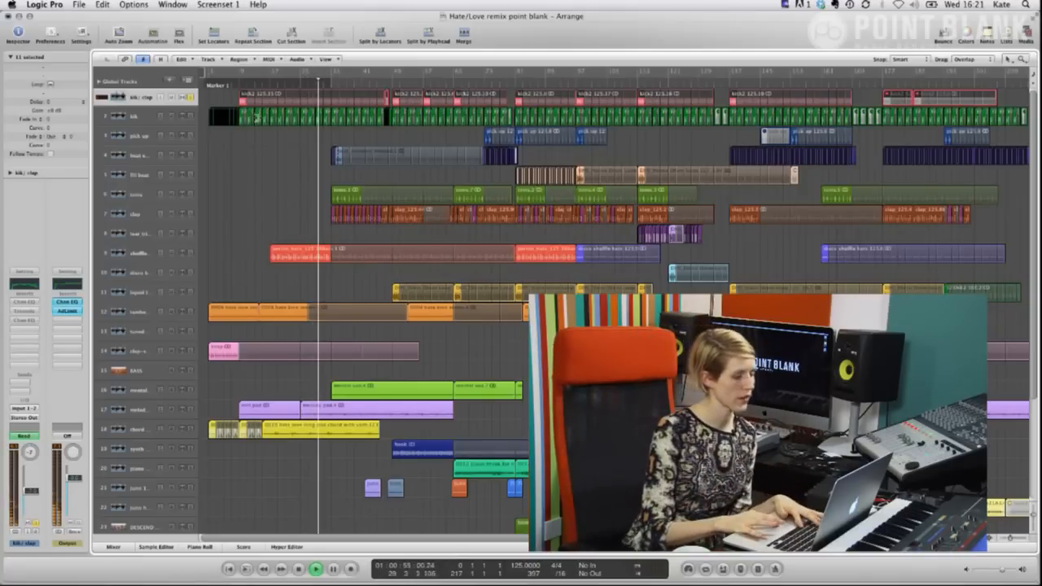
left_click(191, 116)
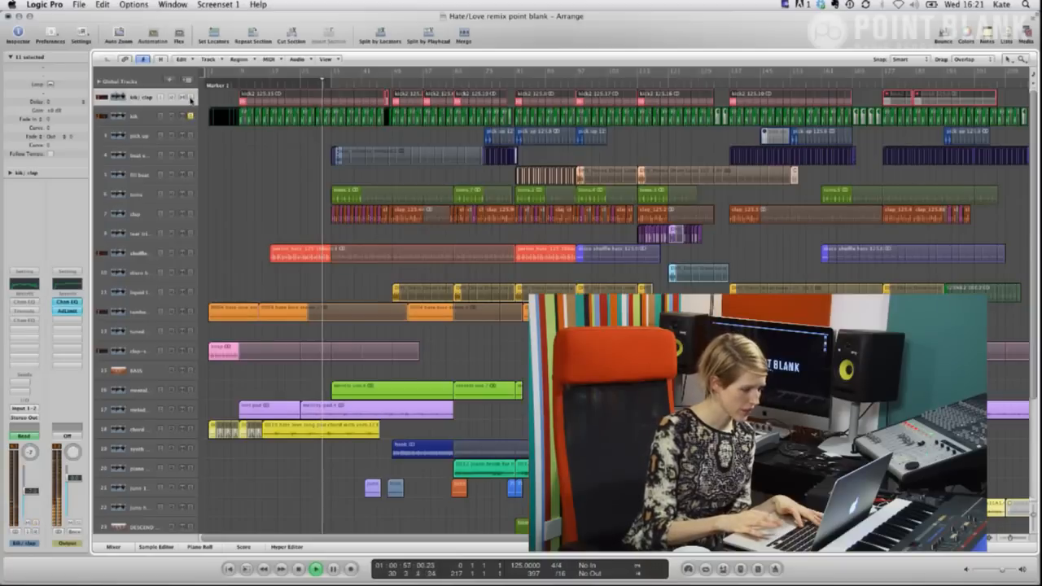
left_click(380, 80)
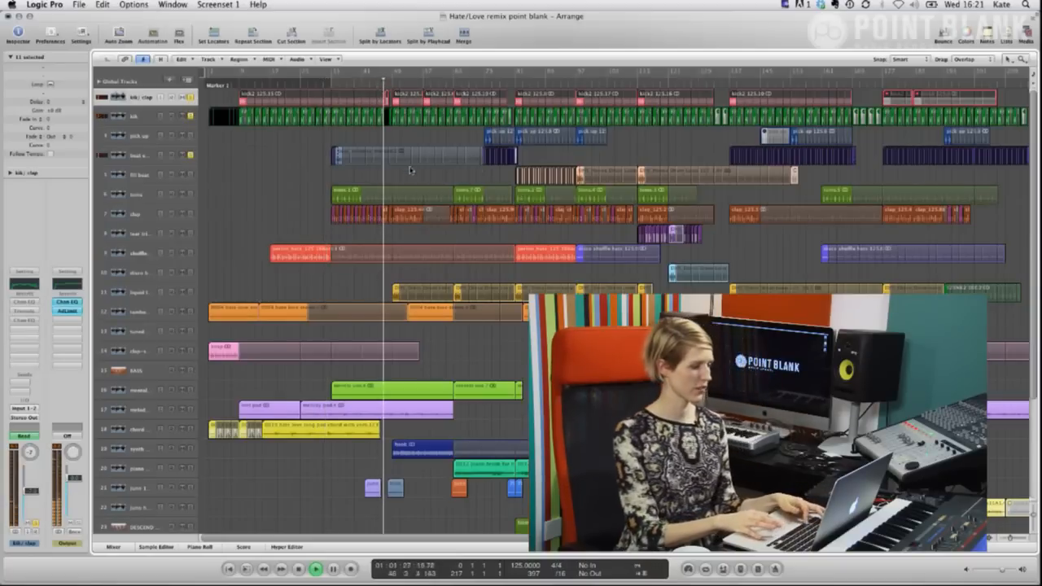
left_click_drag(496, 194, 272, 131)
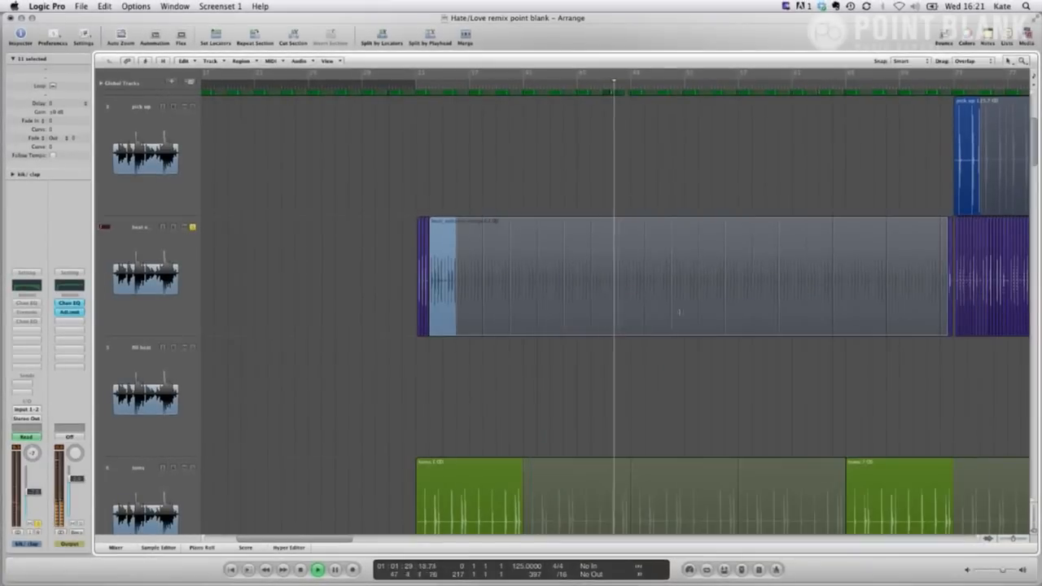
left_click(300, 326, "ctrl+alt")
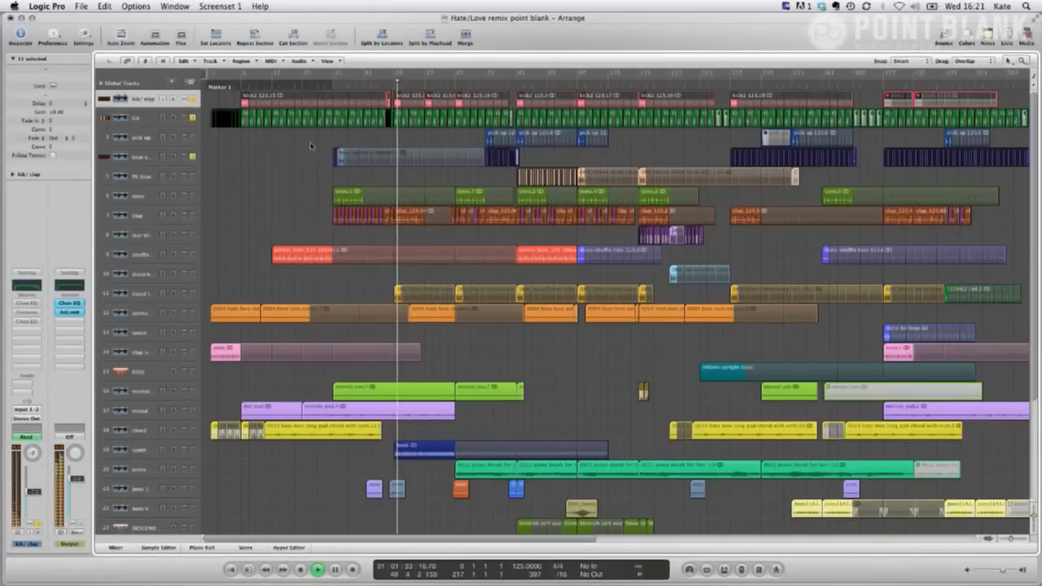
Step: Set a two-bar cycle from bar 73 to bar 75, starting at the first pick up region
left_click_drag(627, 244, 342, 93)
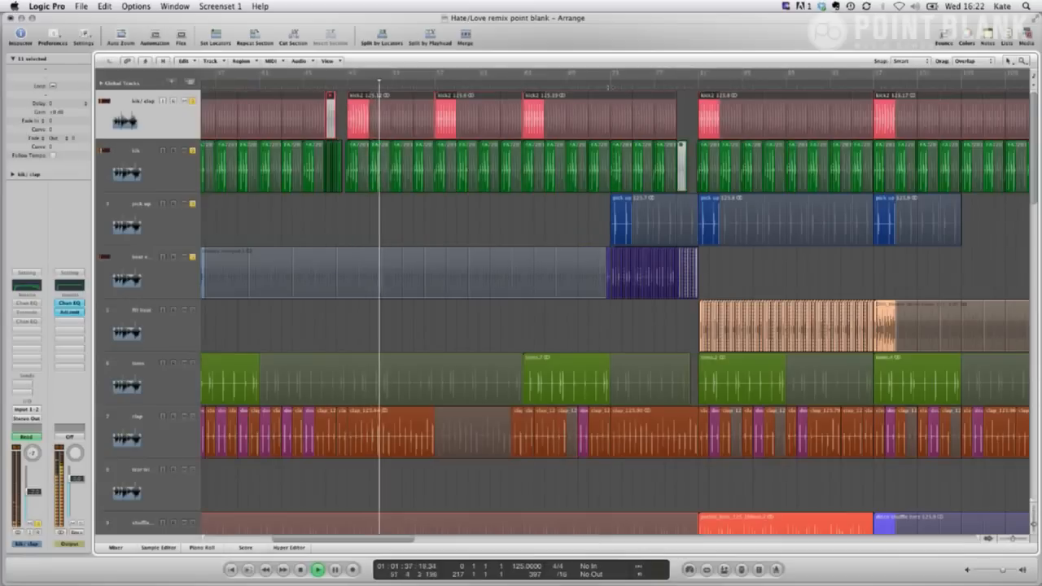
left_click_drag(702, 262, 544, 196)
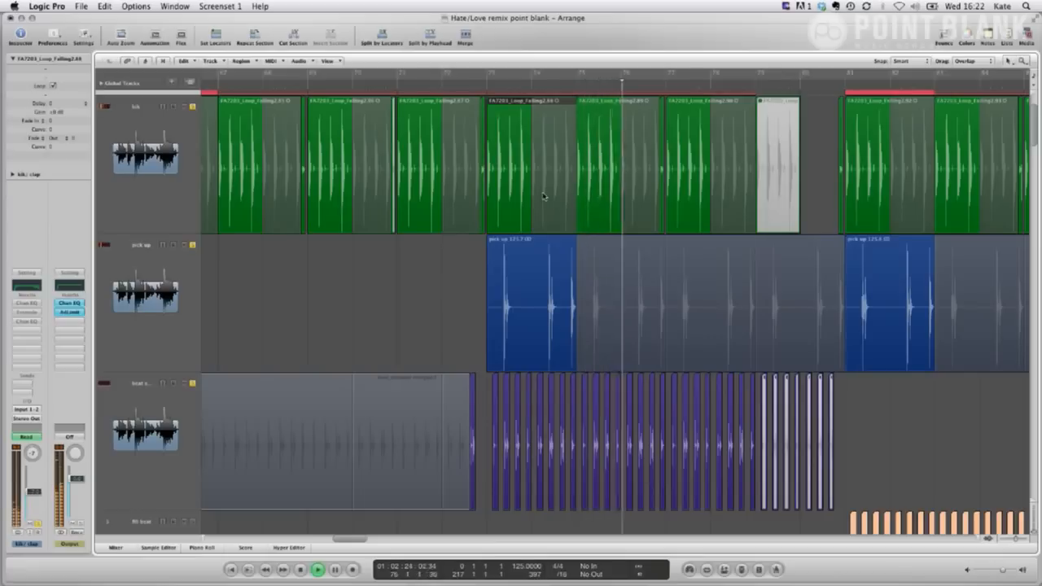
left_click(292, 306, "ctrl+alt")
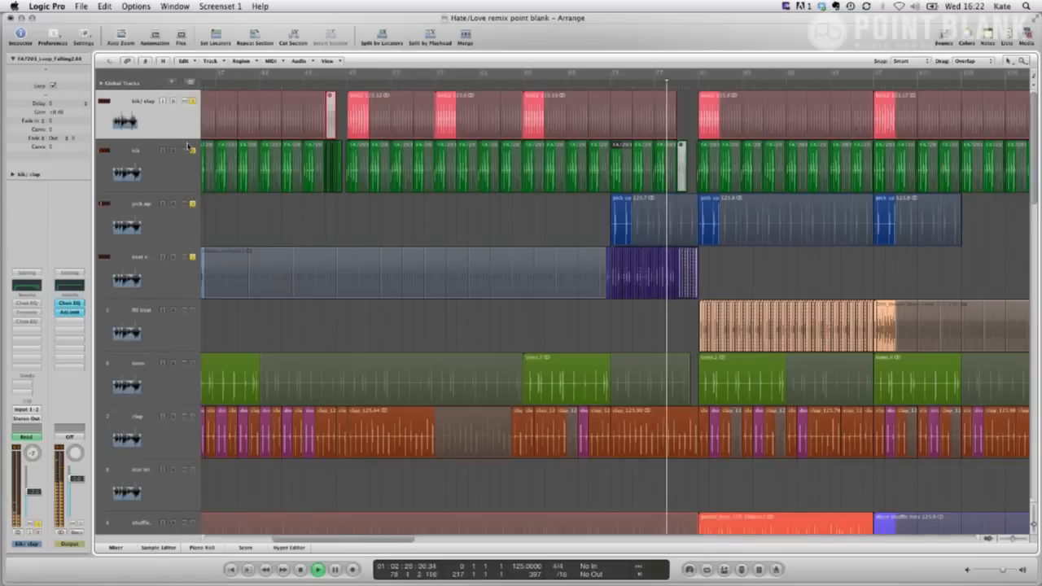
left_click_drag(737, 350, 593, 196)
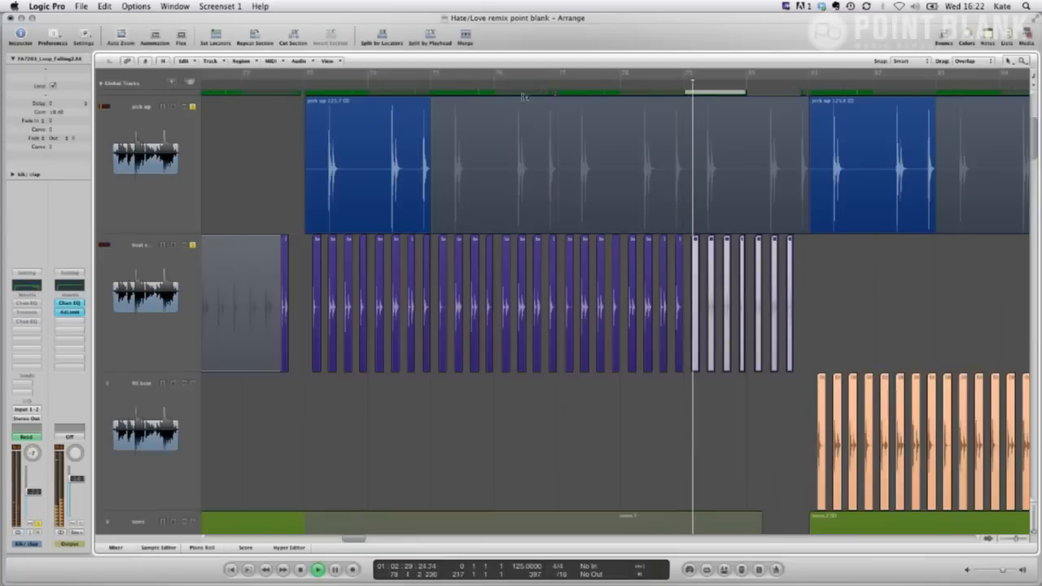
left_click_drag(320, 76, 430, 79)
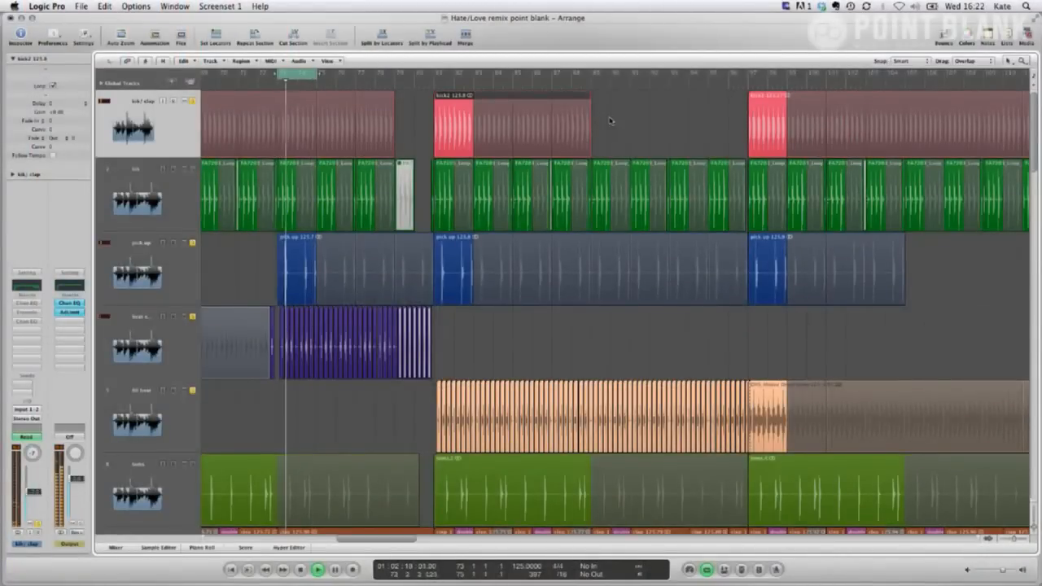
Step: Loop the kick2 region at bar 81 up to the next kick2 region and move playback to about bar 82
key("l")
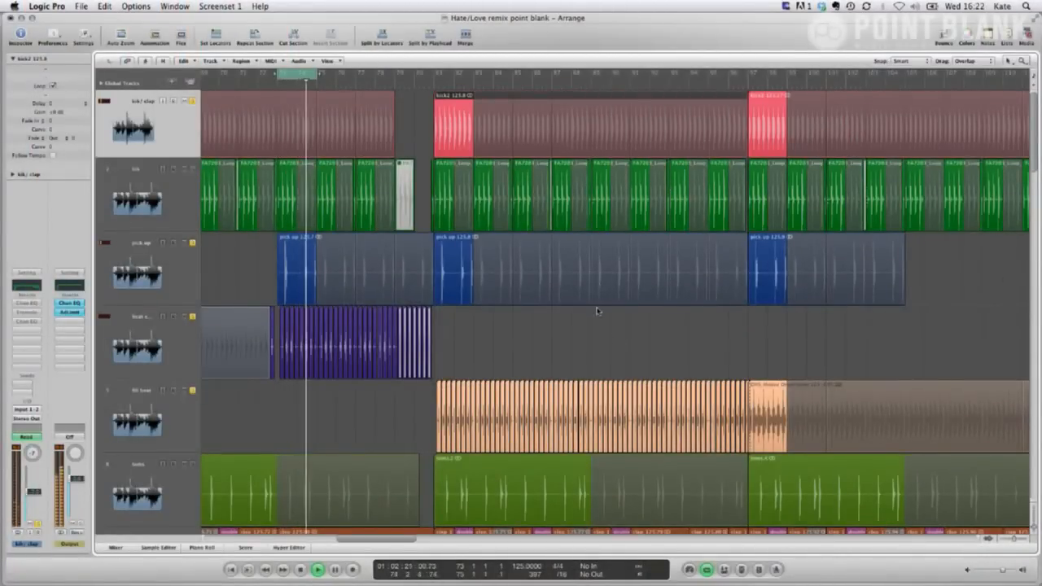
left_click(462, 82)
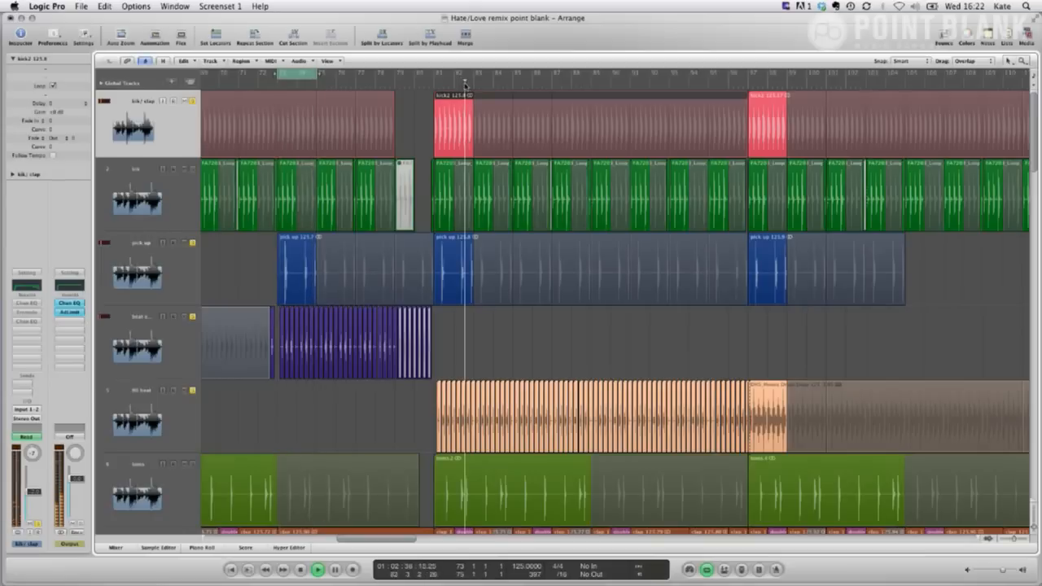
left_click(269, 61)
key("Escape")
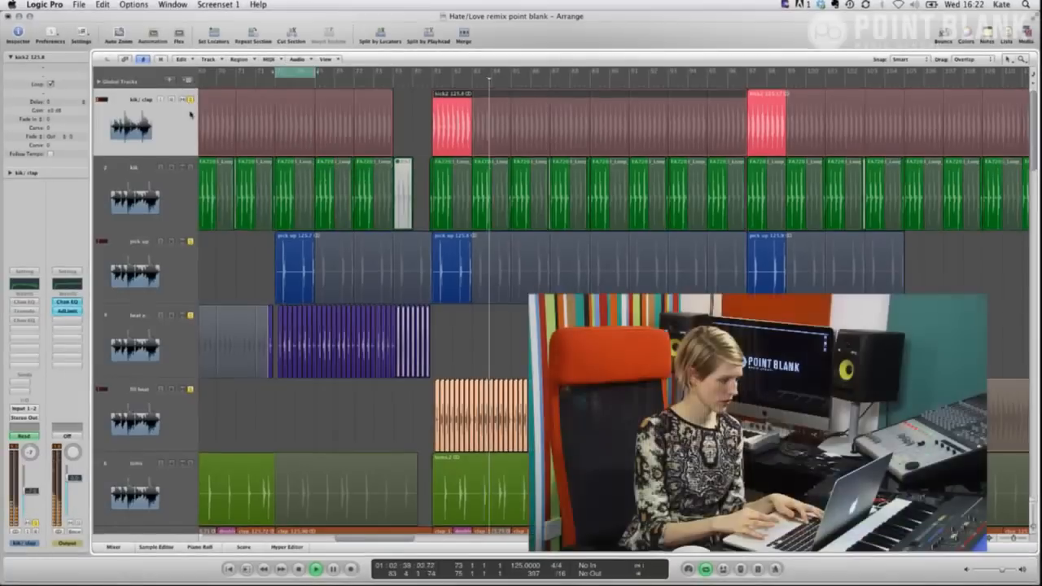
key("z")
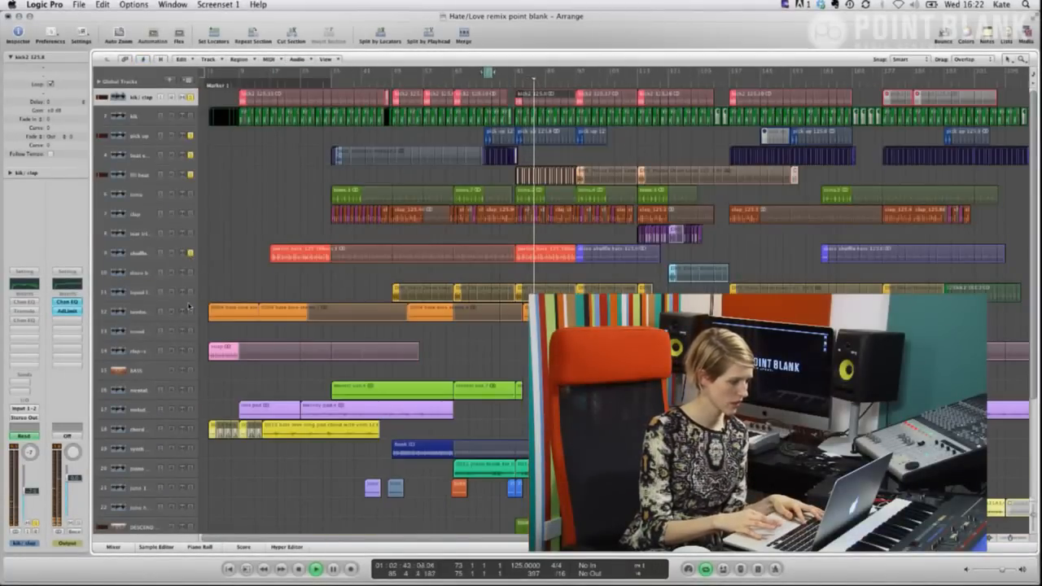
Step: Add track 11 to the soloed layers, and set a cycle from bar 1 to bar 92 for playback from the start
left_click(190, 298)
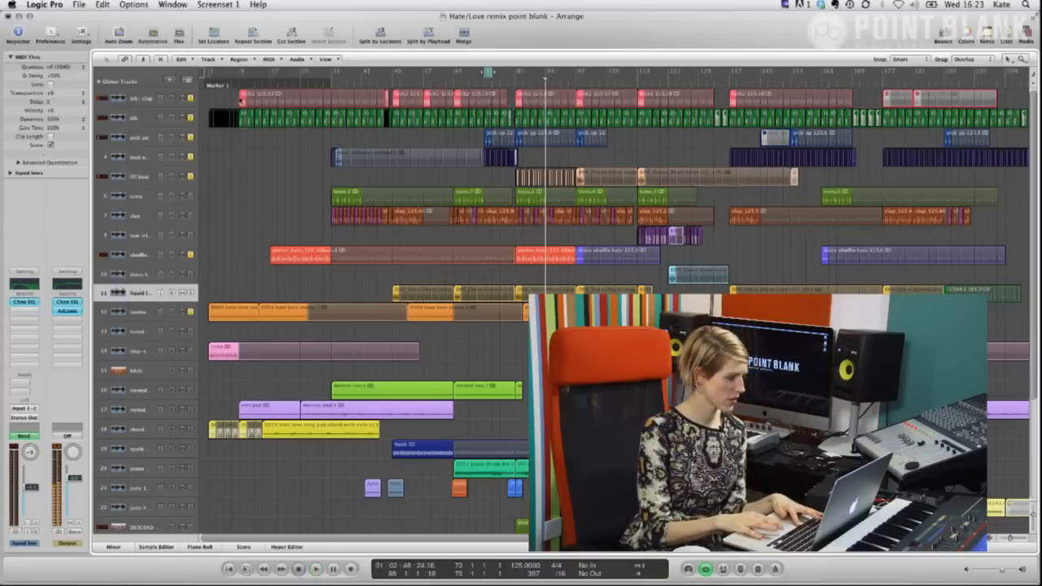
left_click_drag(209, 75, 558, 155)
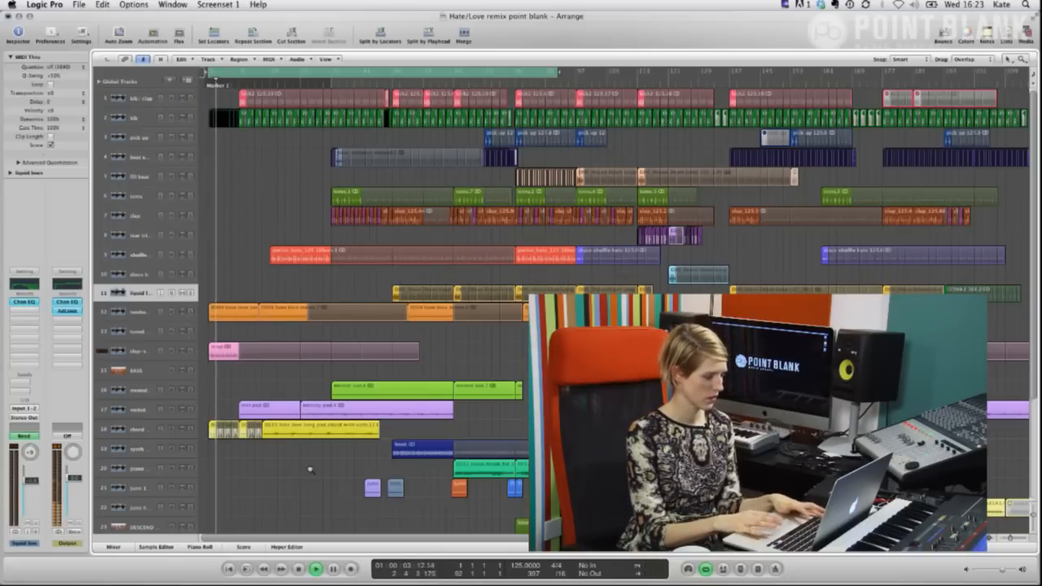
Step: Examine the opening chord regions and the full arrangement during playback, with the cycle turned off
left_click_drag(310, 469, 209, 405)
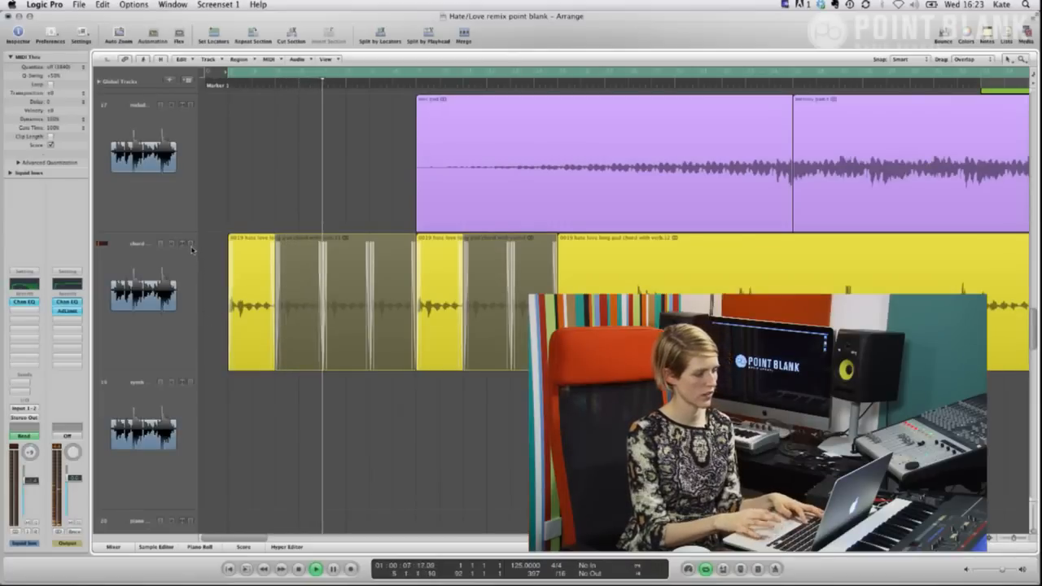
left_click(283, 187, "super")
left_click(252, 76)
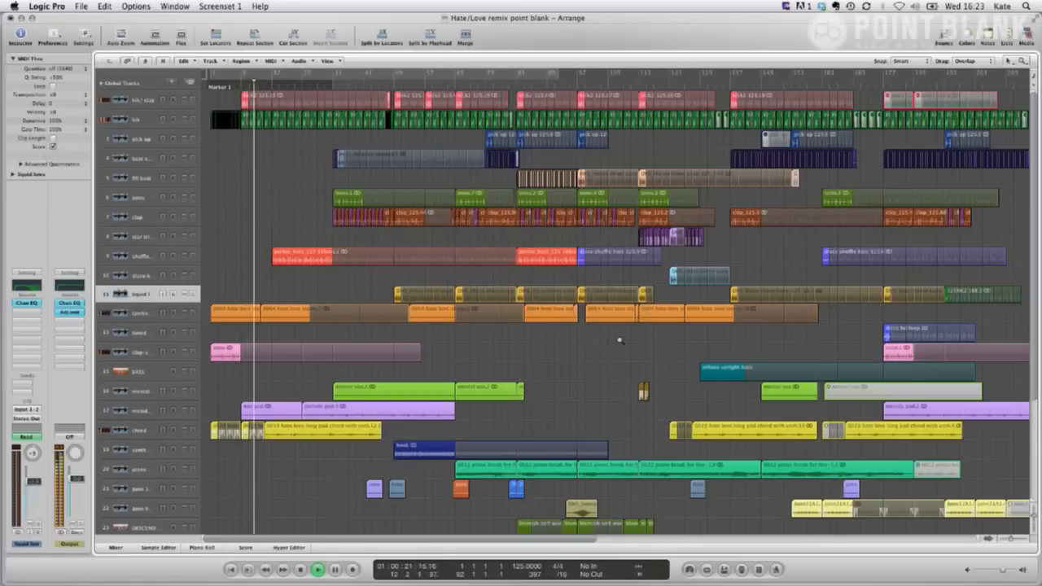
left_click(621, 340, "ctrl+alt")
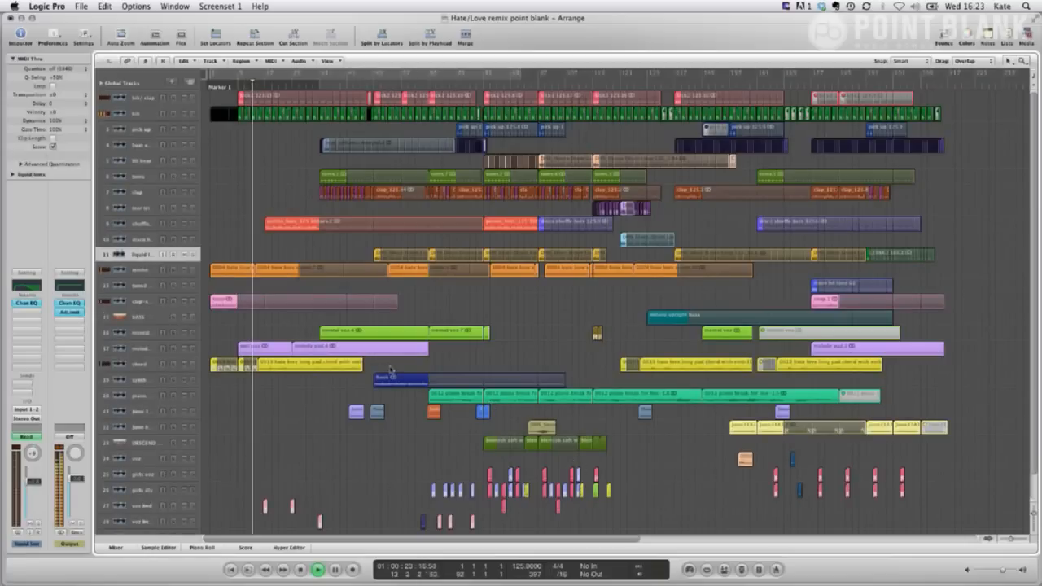
left_click(552, 388)
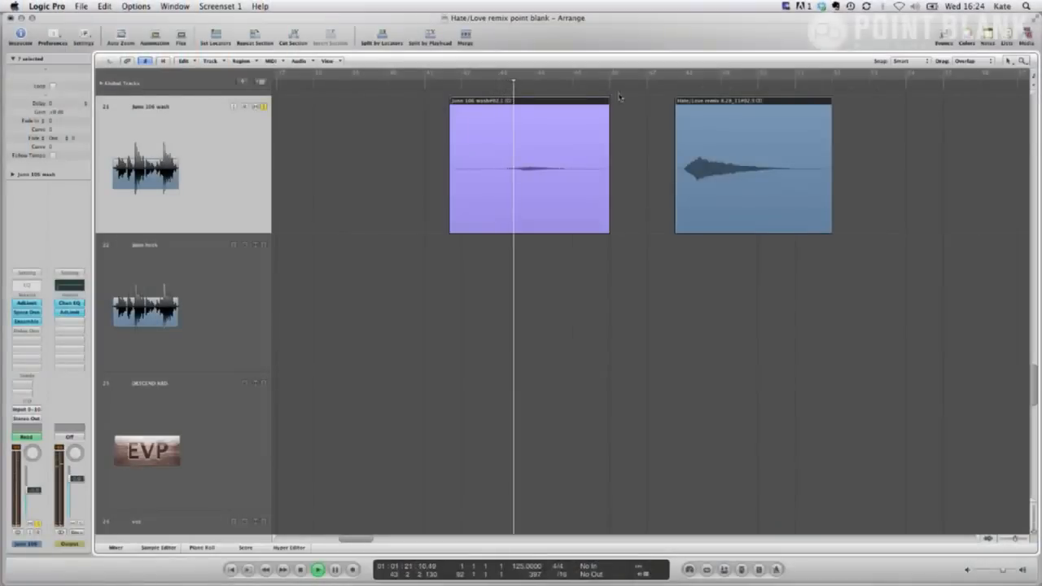
Step: Audition the soloed Juno 106 wash regions from about bars 47, 65 and 79, and return the stopped playhead to about bar 46
left_click(670, 87)
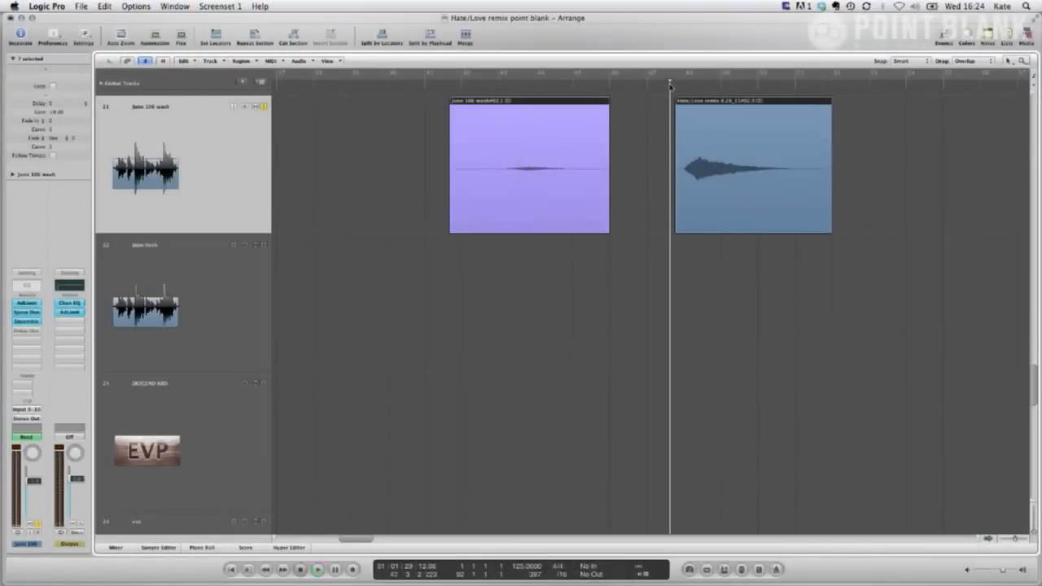
left_click(771, 290, "ctrl+alt")
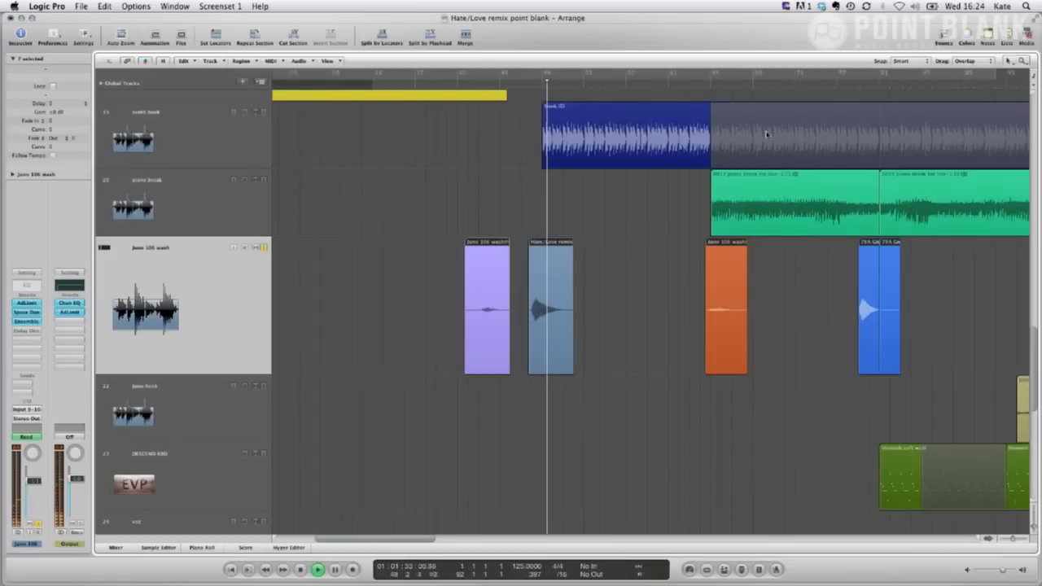
left_click(709, 86)
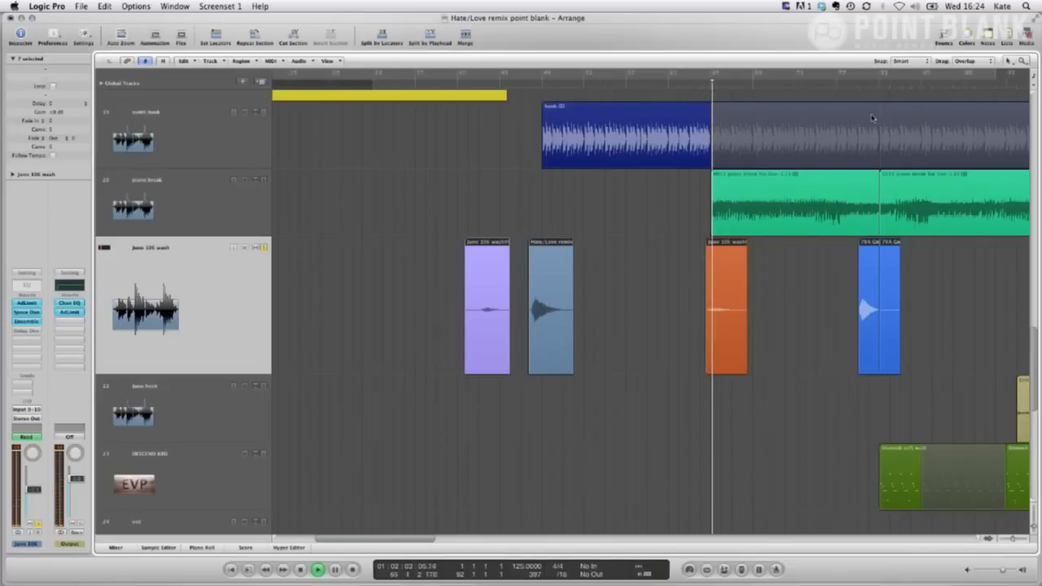
left_click(858, 85)
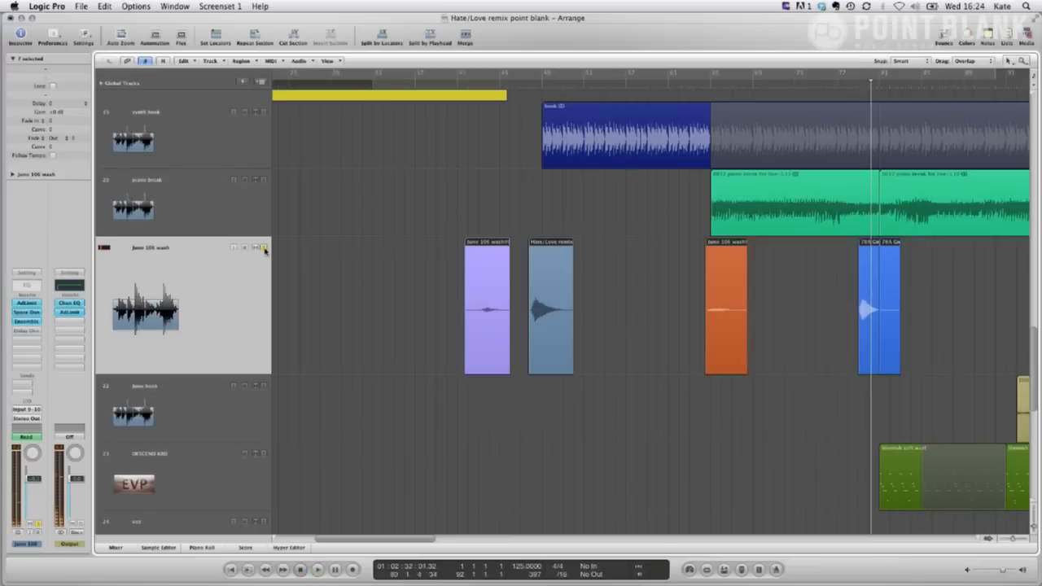
left_click(516, 86)
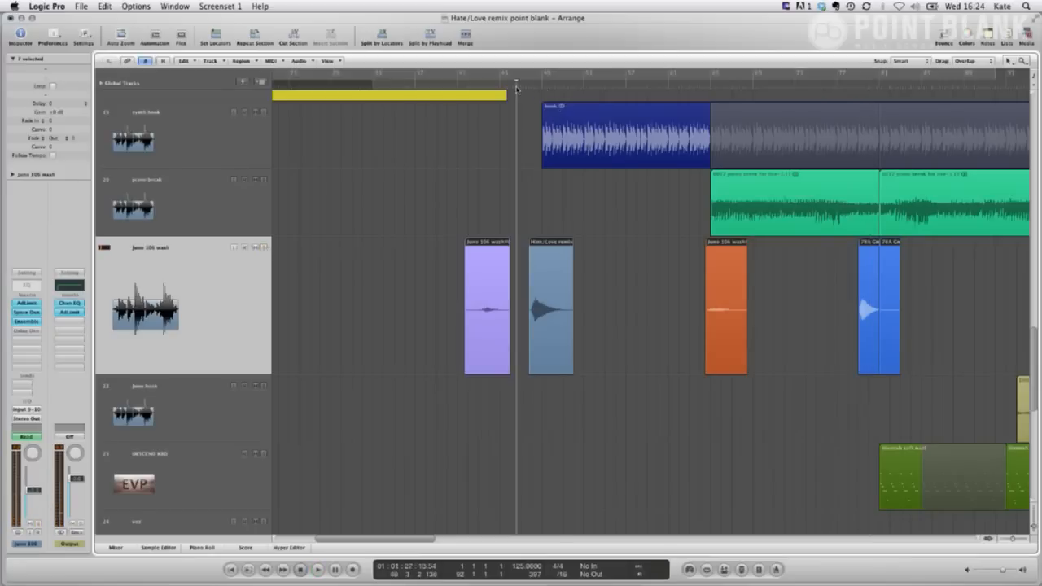
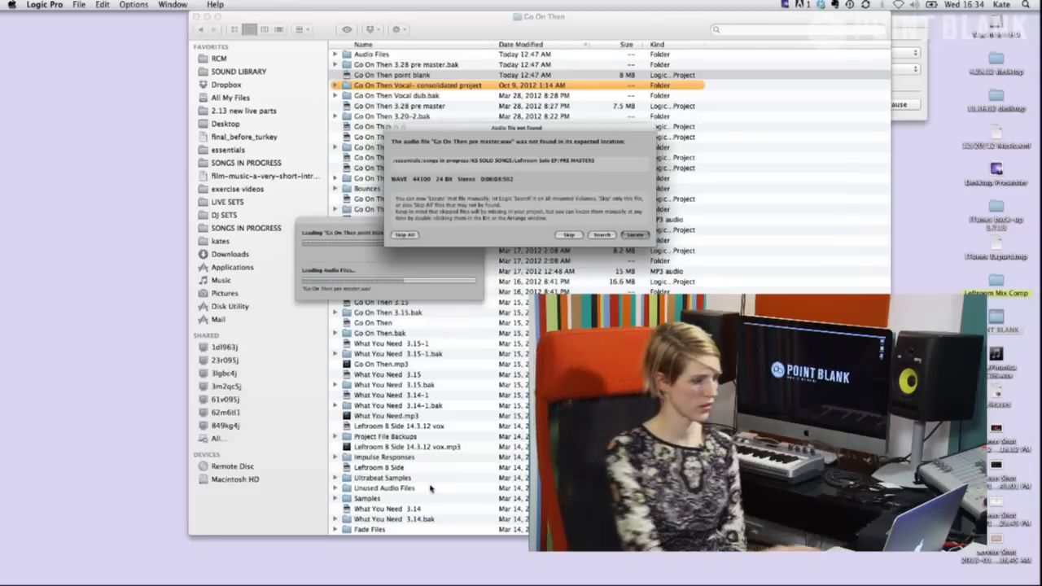
Step: Skip the missing "Go On Then pre master.wav" file to finish opening the Go On Then point blank project
left_click(567, 235)
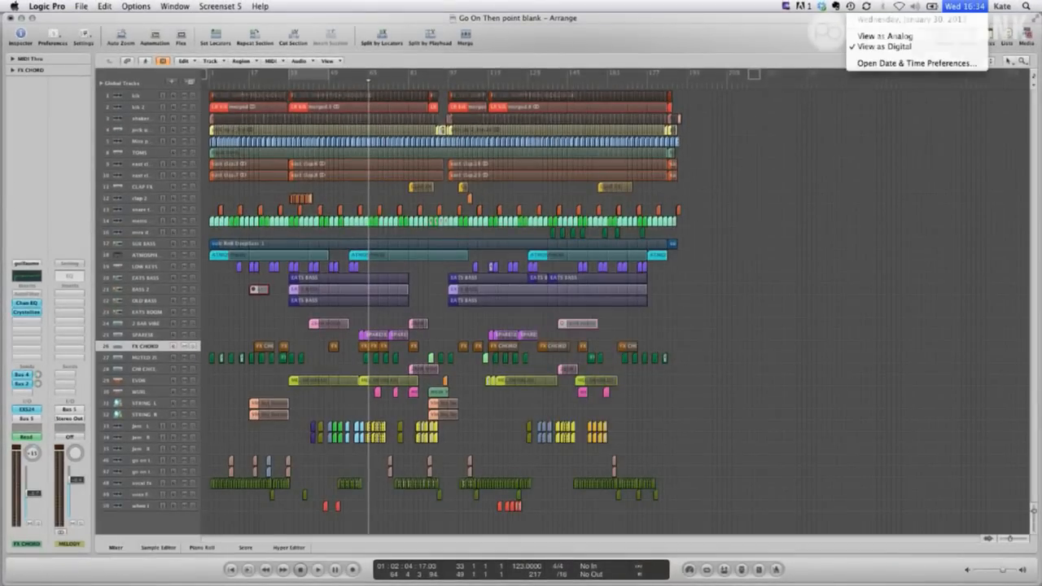
left_click(922, 394)
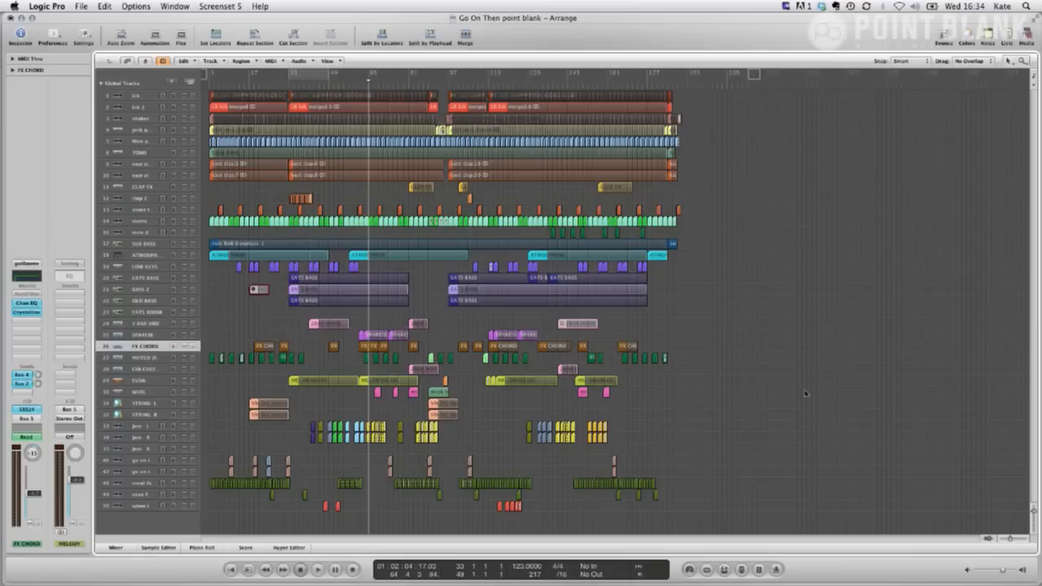
Step: Examine the kick, shaker, percussion, tom and clap layers at the song's start, selecting the LR kik merged and basic toms regions
left_click_drag(728, 458, 203, 118)
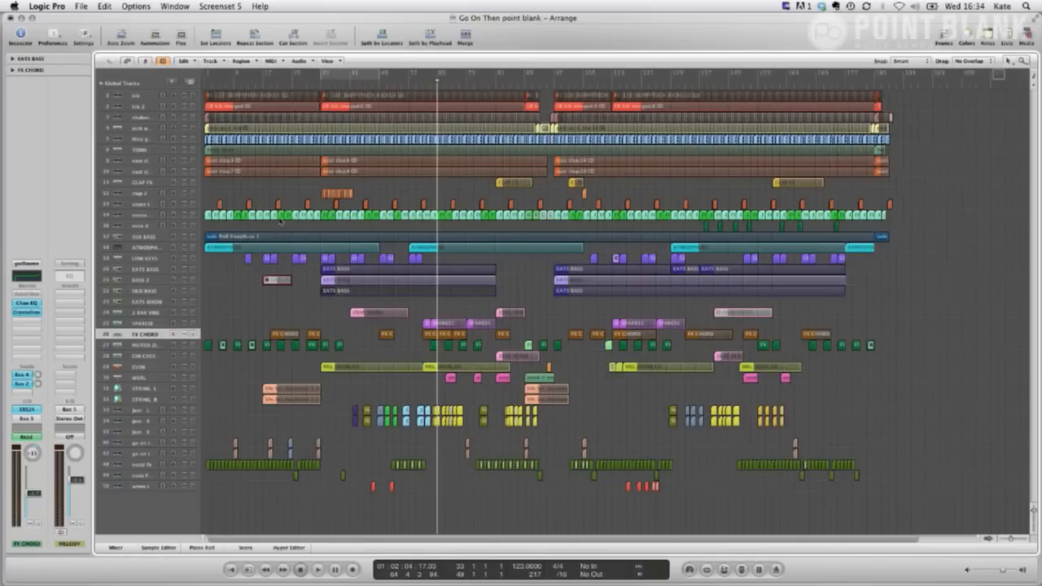
key("z")
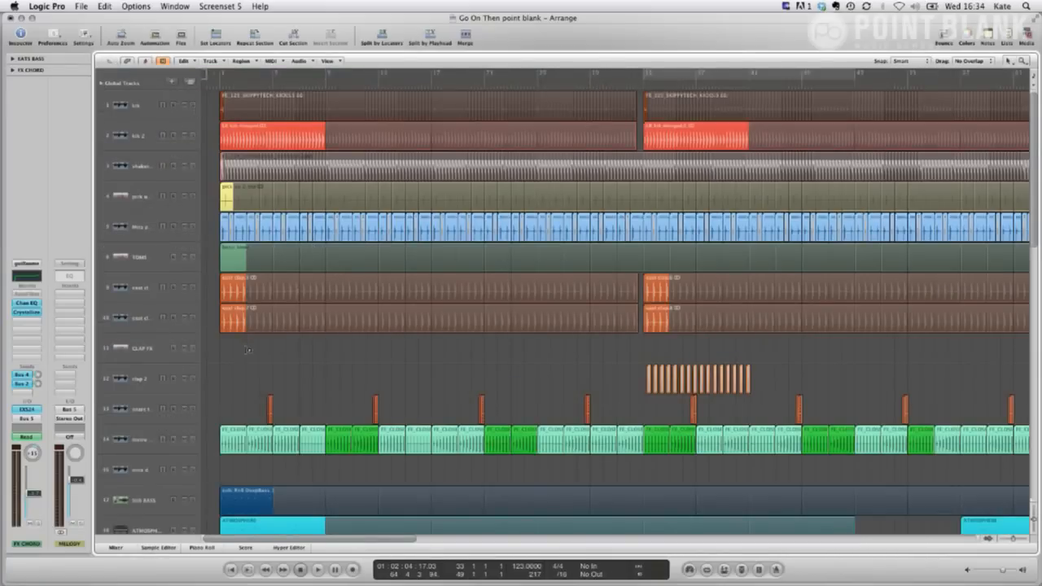
left_click_drag(571, 356, 225, 114)
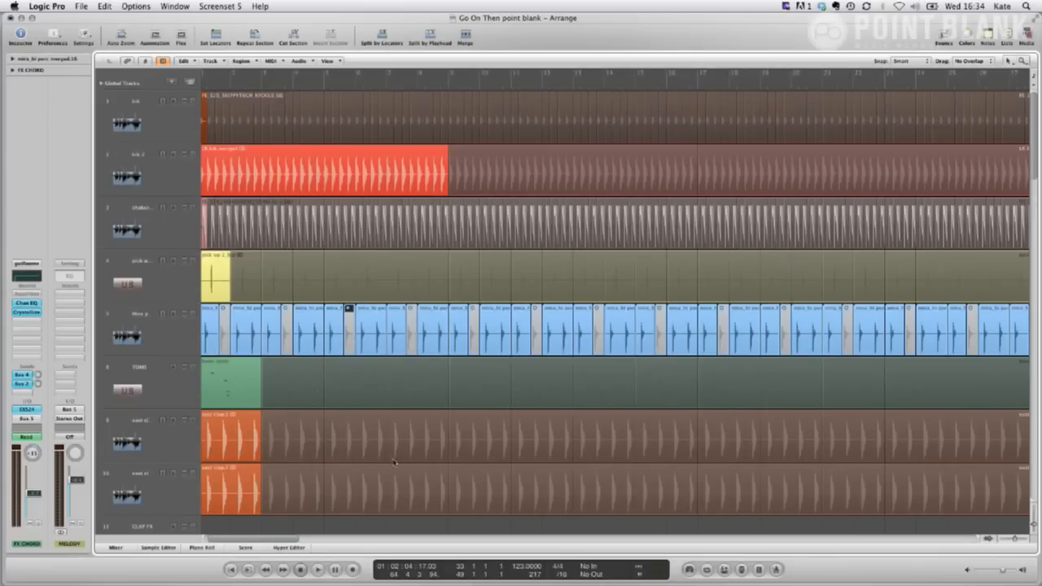
scroll(398, 466, "left", 3)
scroll(415, 443, "down", 1)
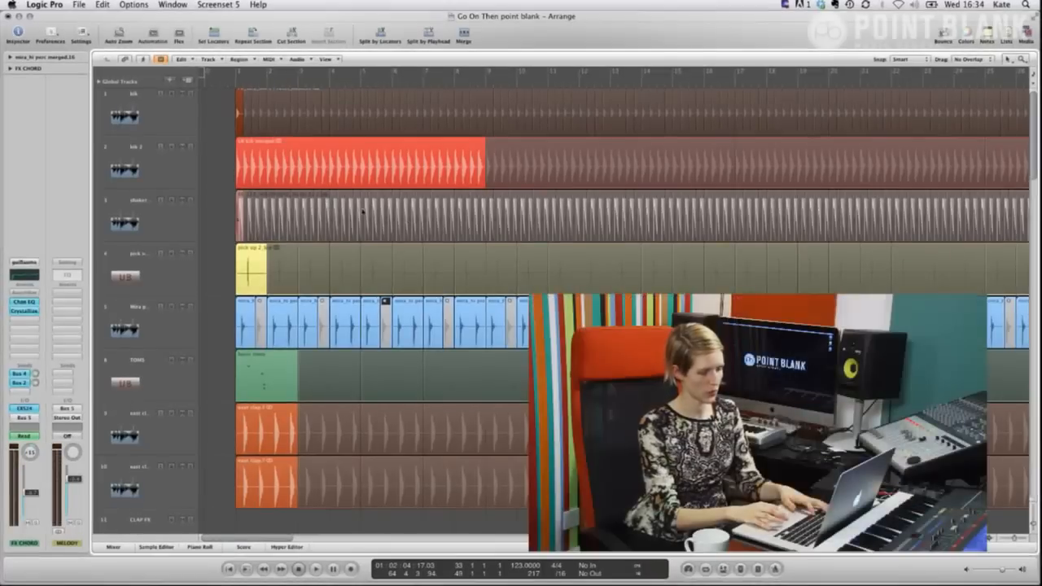
left_click(449, 157)
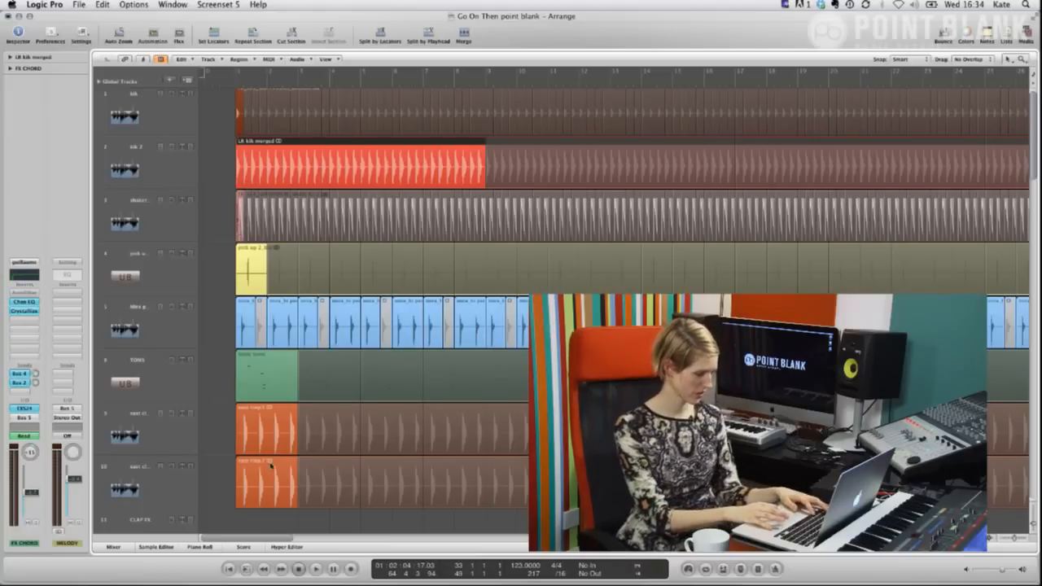
left_click(287, 391)
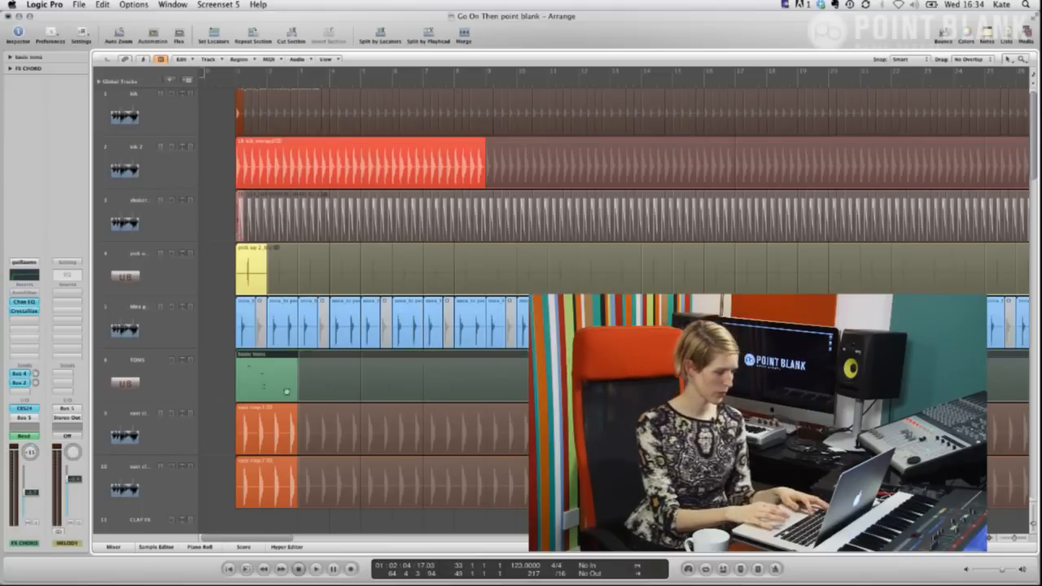
Step: Solo the kick, shaker, percussion, tom and clap tracks and play them from the start of the song
key("z")
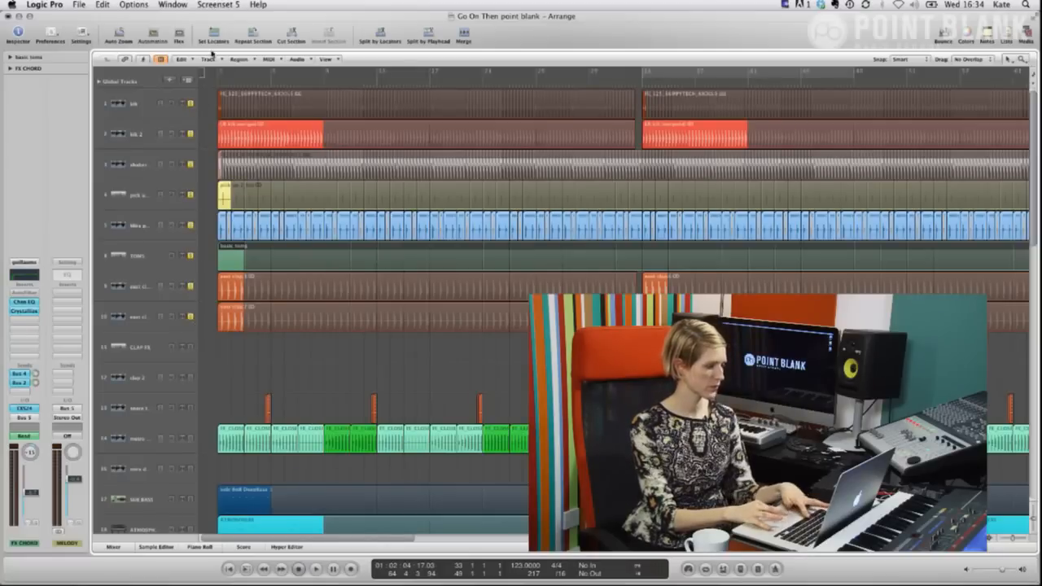
key("space")
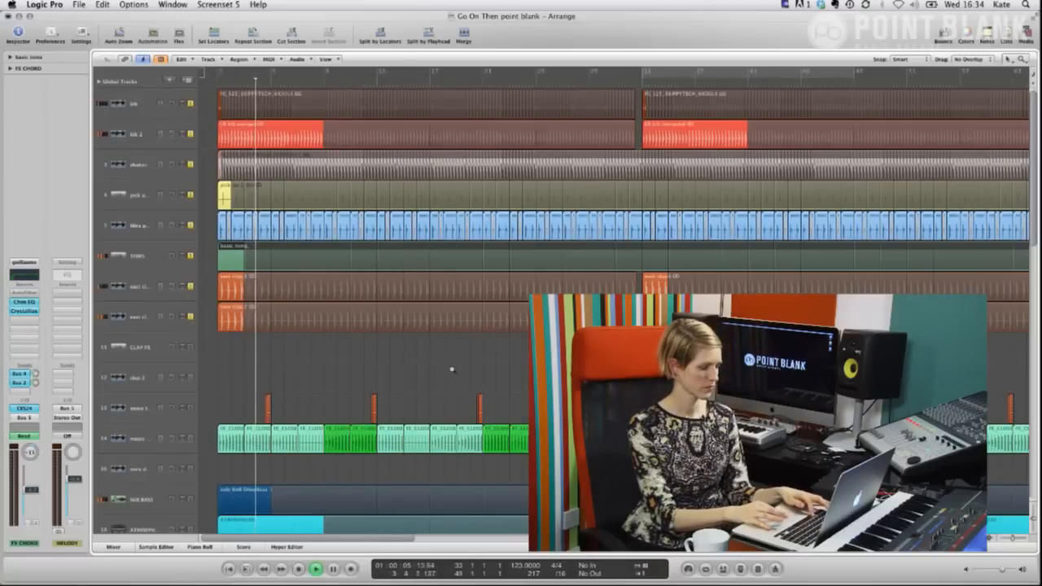
Step: Delete the last three notes of the basic toms region in the Piano Roll, keeping only the first, and close the editor
key("z")
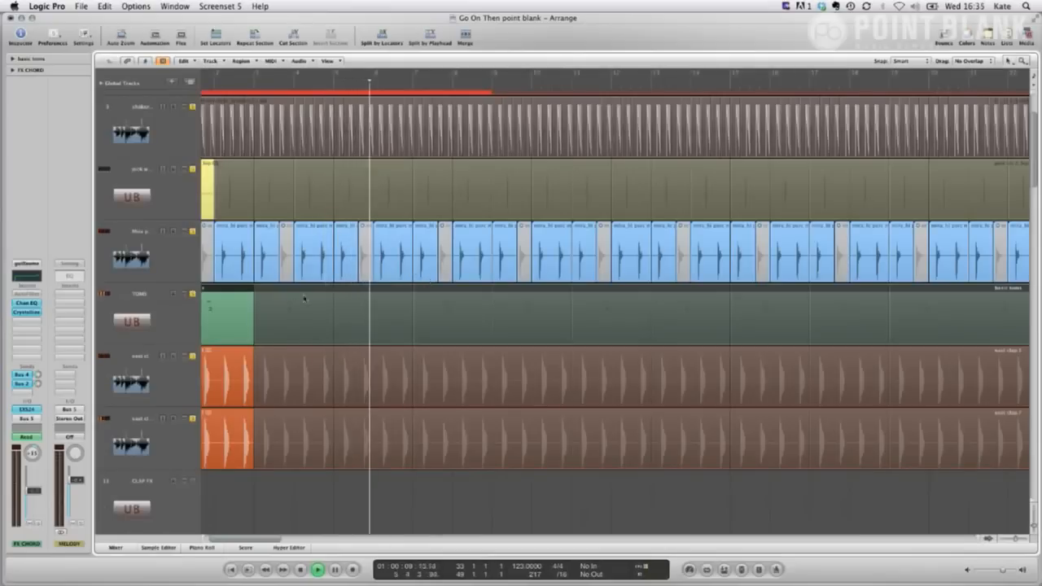
double_click(224, 322)
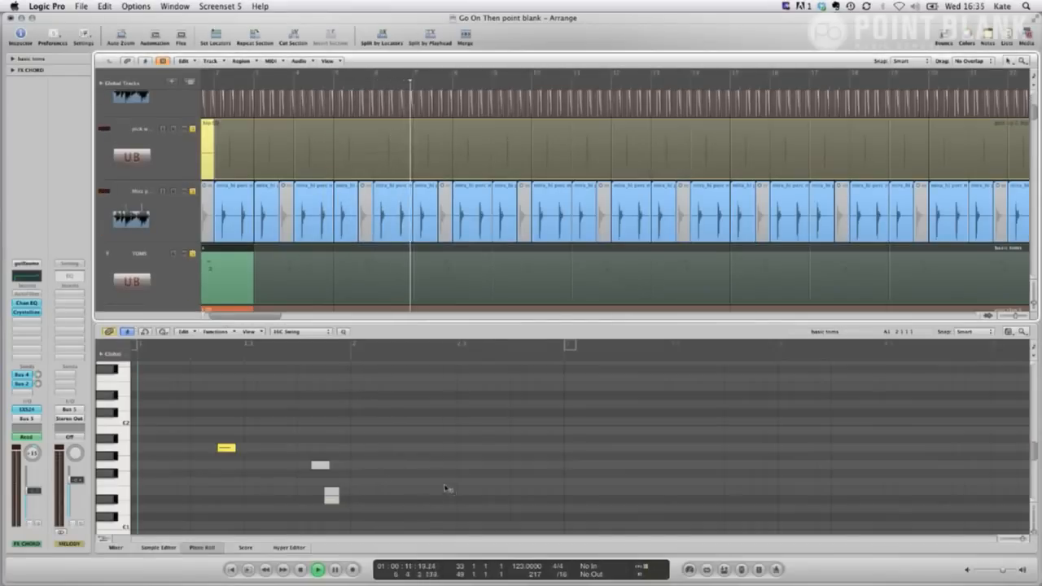
left_click_drag(447, 489, 305, 430)
key("Delete")
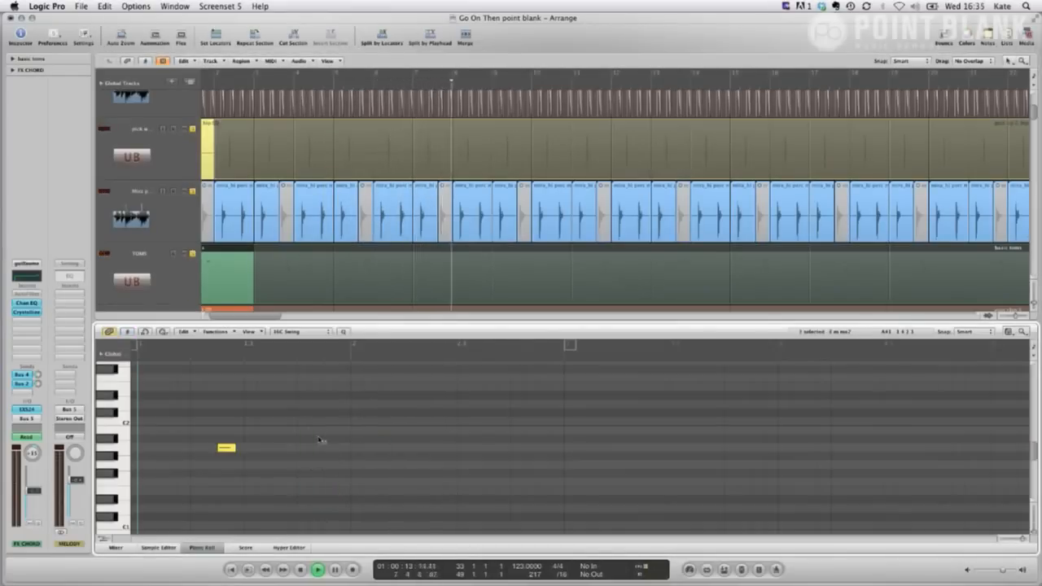
left_click(196, 548)
Step: Solo the closed hats and snare tracks and examine the short snare regions just before bar 21 against the hats
key("z")
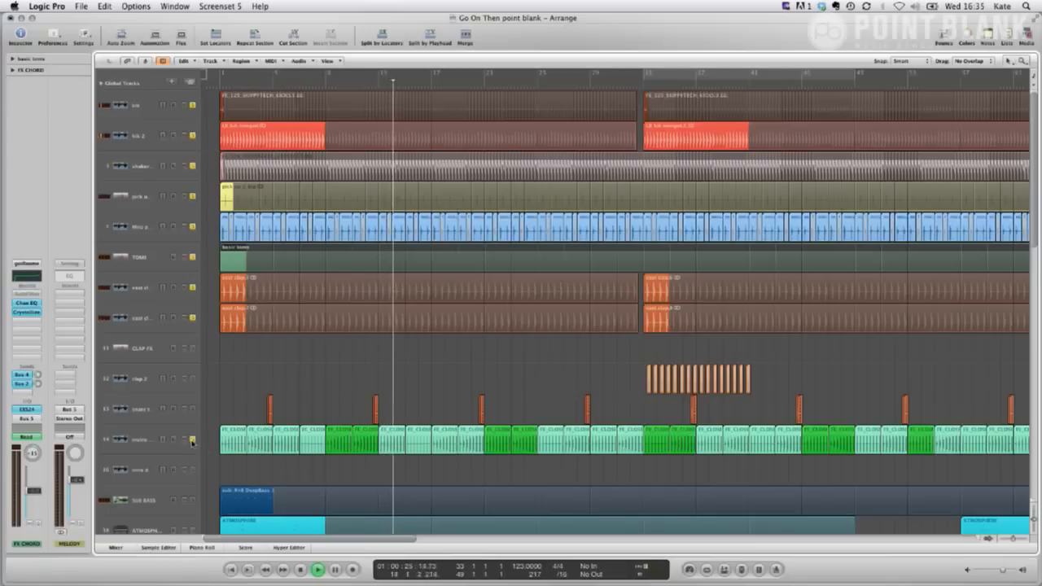
left_click(194, 412)
left_click_drag(510, 435, 448, 391)
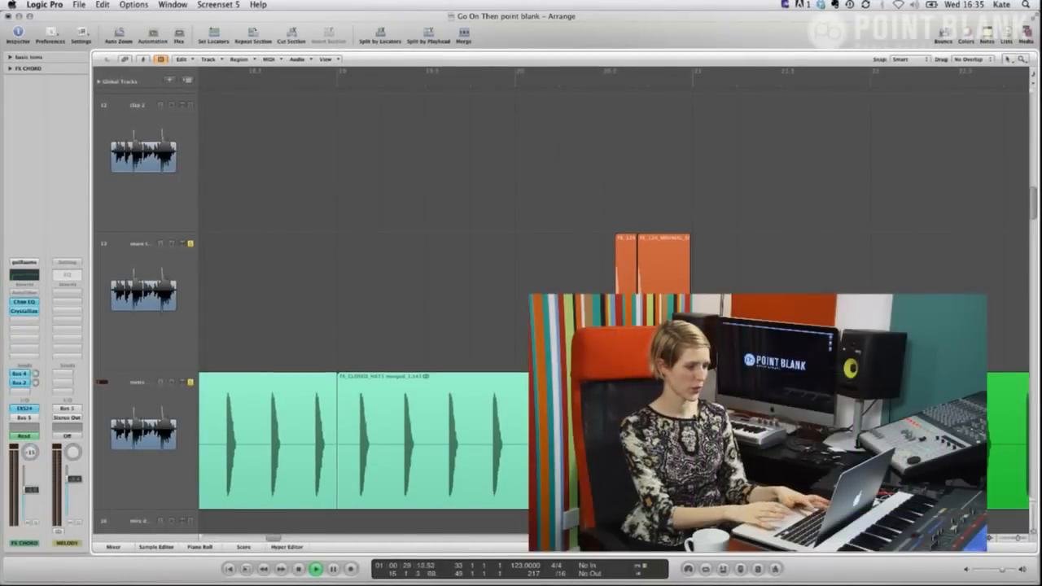
left_click_drag(773, 367, 494, 249)
left_click(475, 182, "ctrl+alt")
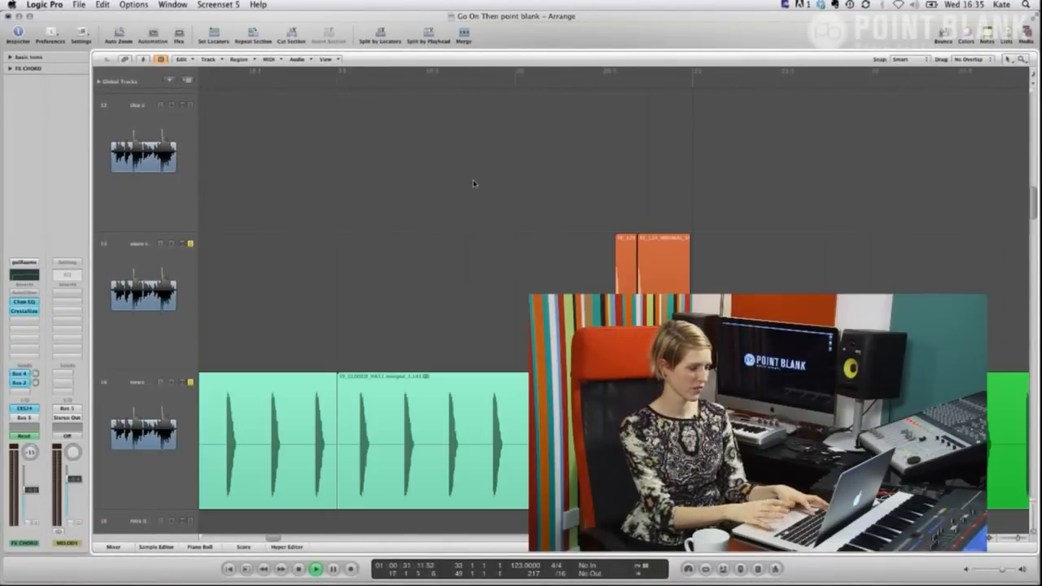
left_click(475, 180, "ctrl+alt")
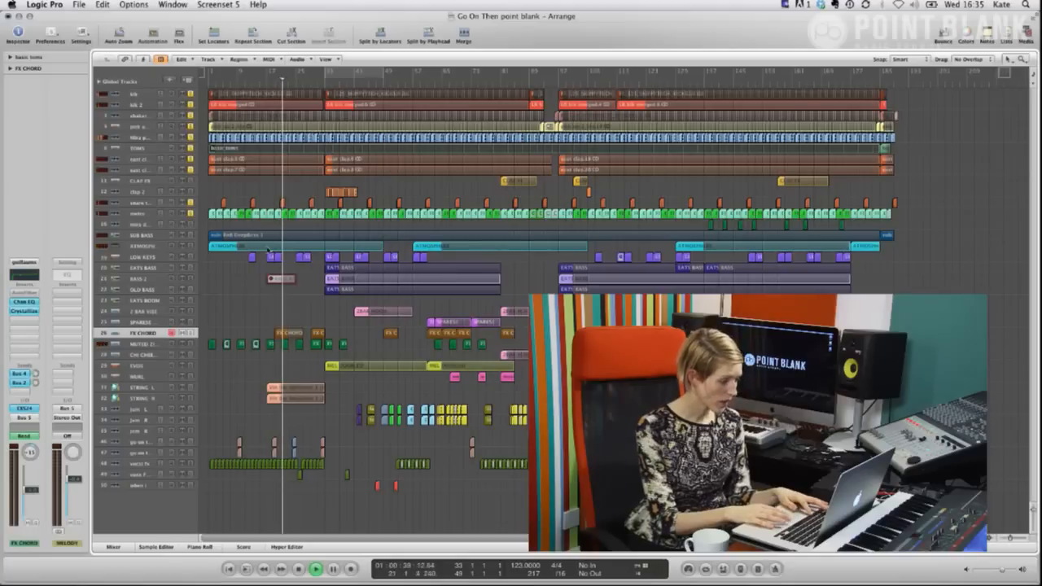
Step: Select the first ATMOSPHERE region, solo the SUB BASS track and set a cycle from bar 5 to bar 25
left_click(218, 249)
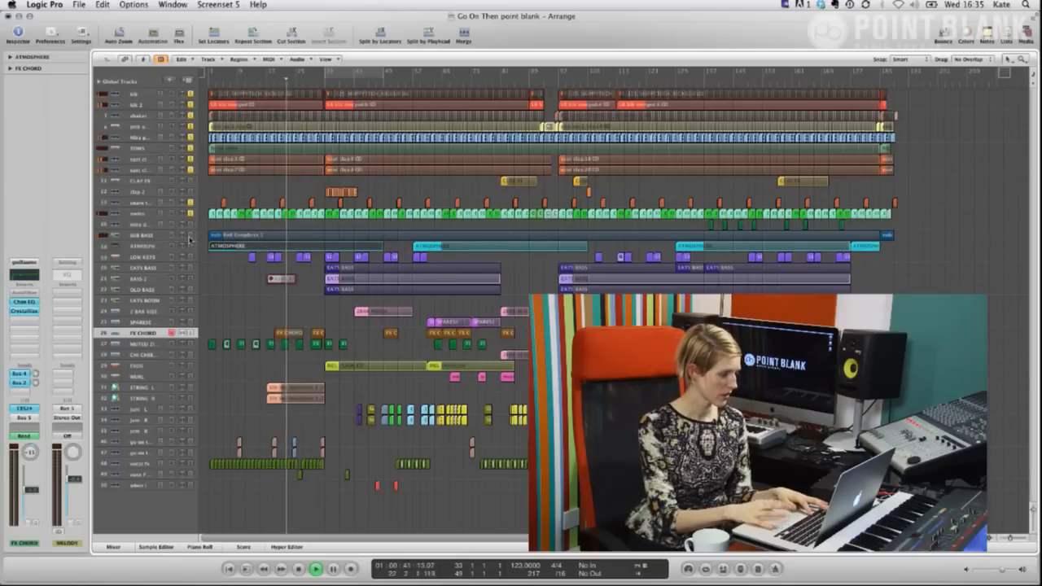
left_click(190, 237)
key("z")
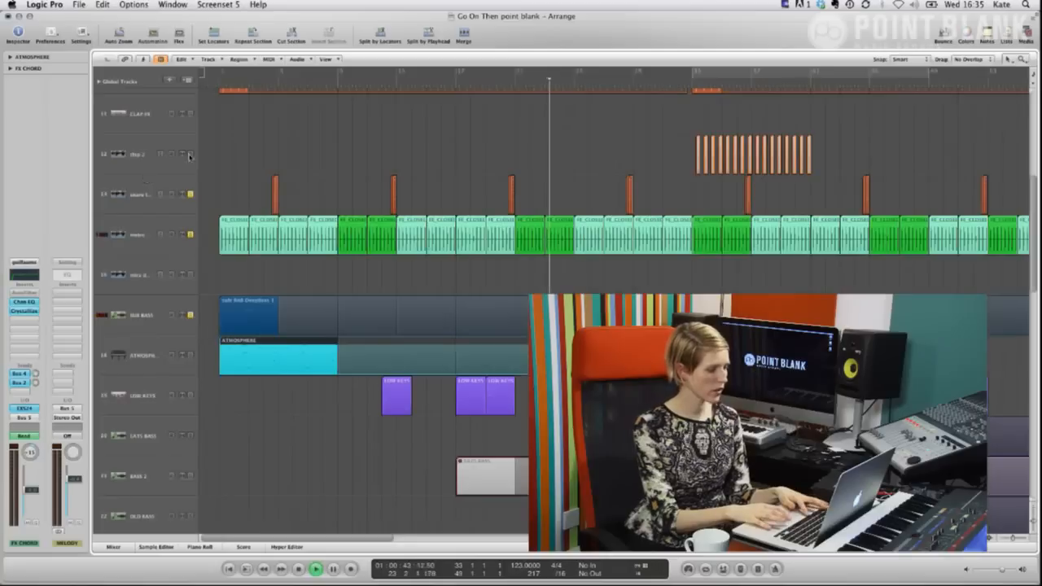
left_click_drag(284, 79, 572, 125)
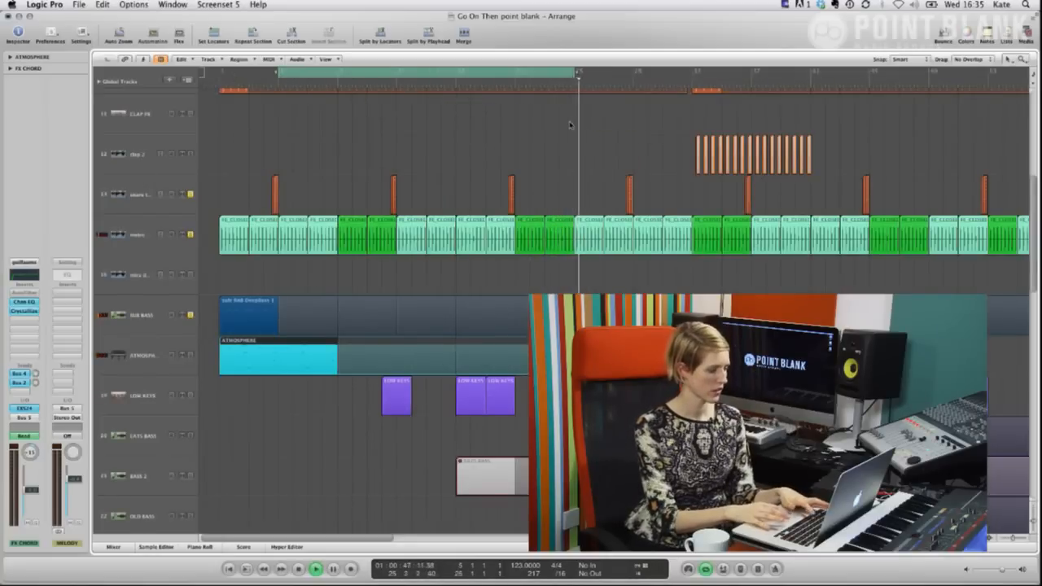
Step: Select the SUB BASS track and its sub RnB DeepBass region, and restart playback
left_click(142, 315)
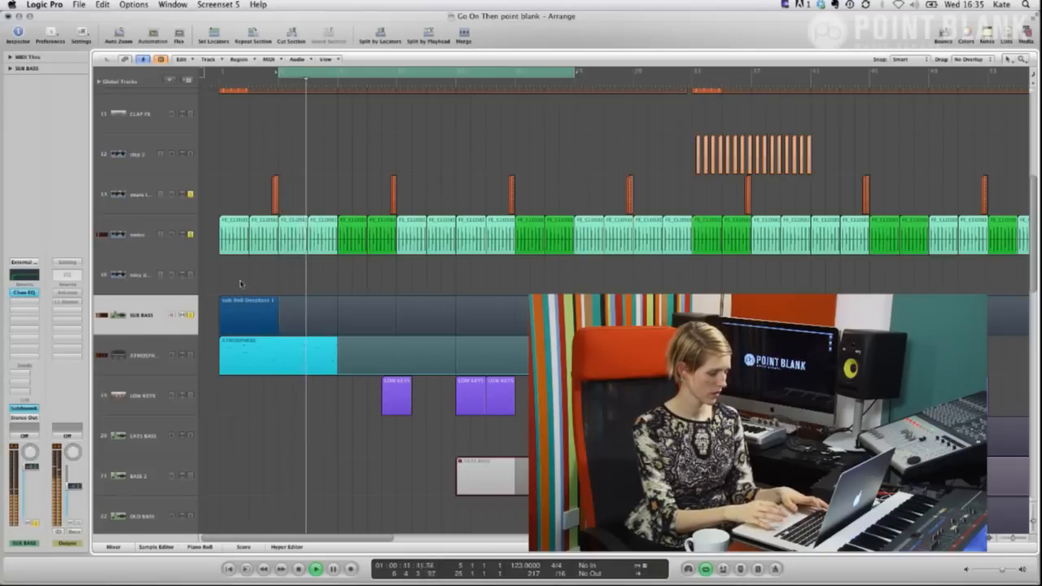
left_click(241, 327)
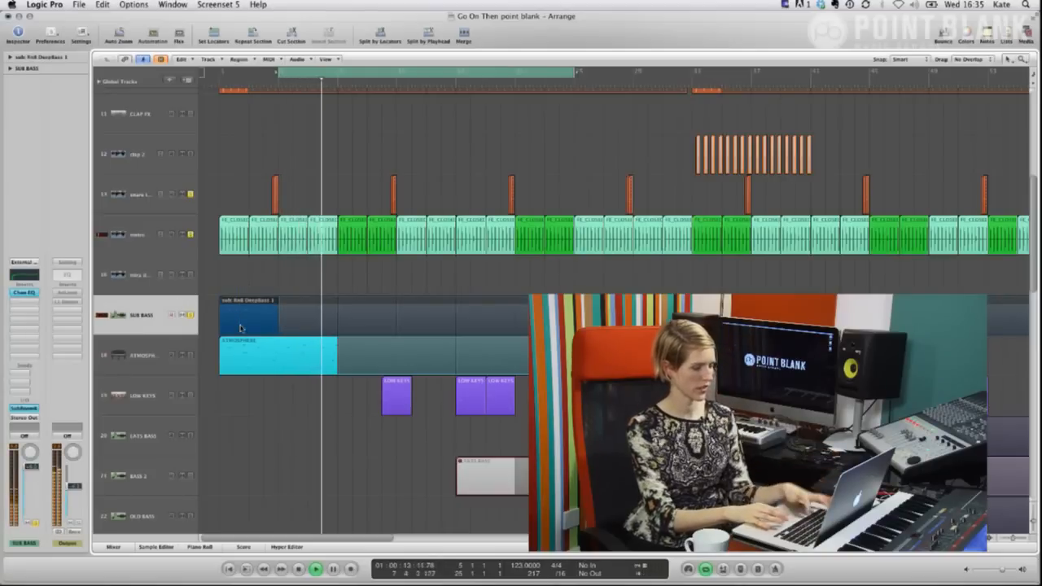
key("ctrl+s")
key("space")
key("space")
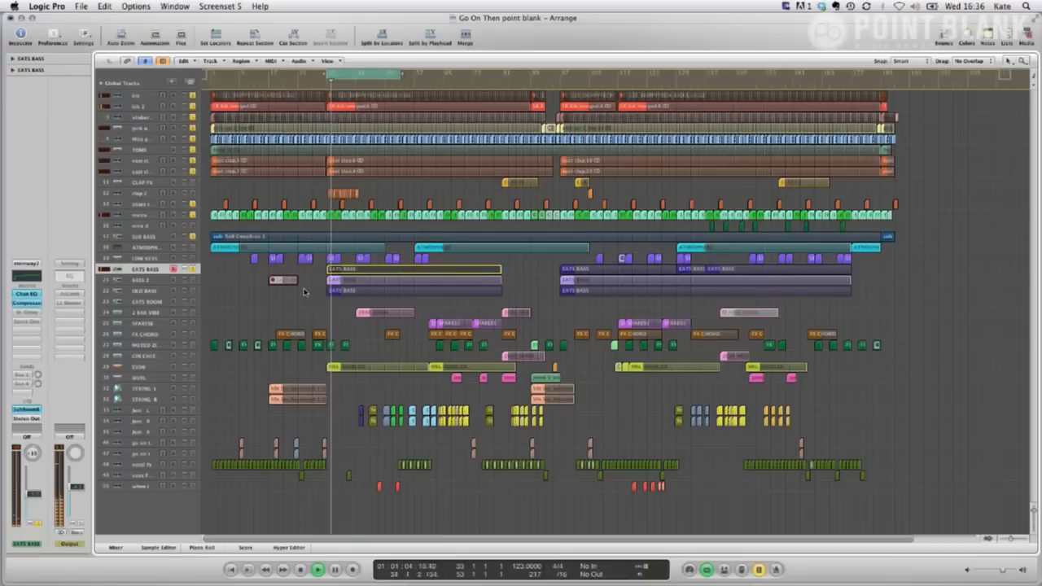
Step: Audition the bass layers cumulatively, adding the soloed regions on the BASS 2 and OLD BASS tracks to the EATS BASS region, and stop playback
left_click_drag(400, 308, 258, 235)
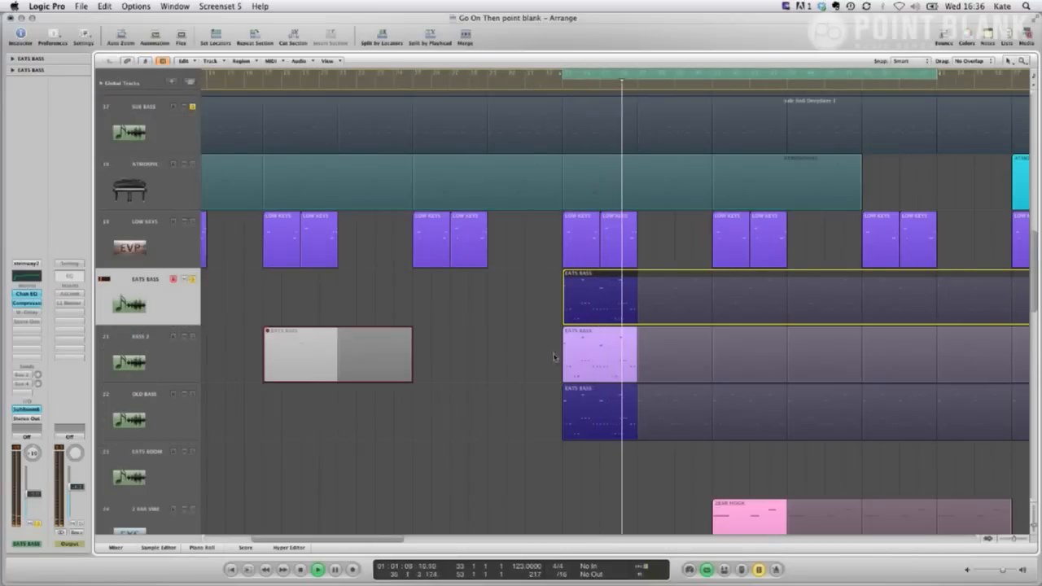
left_click(596, 358, "shift")
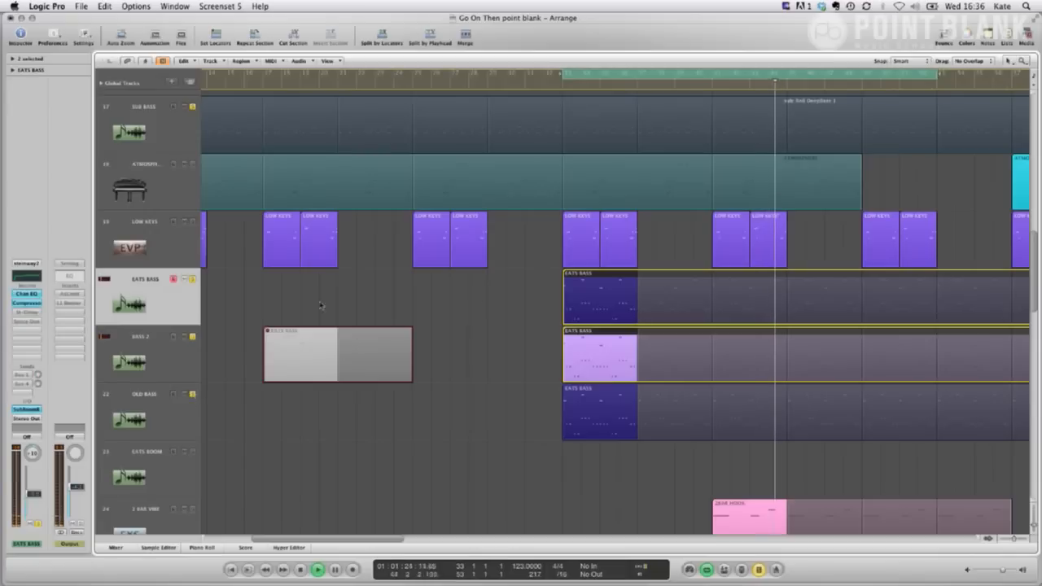
left_click(605, 400, "shift")
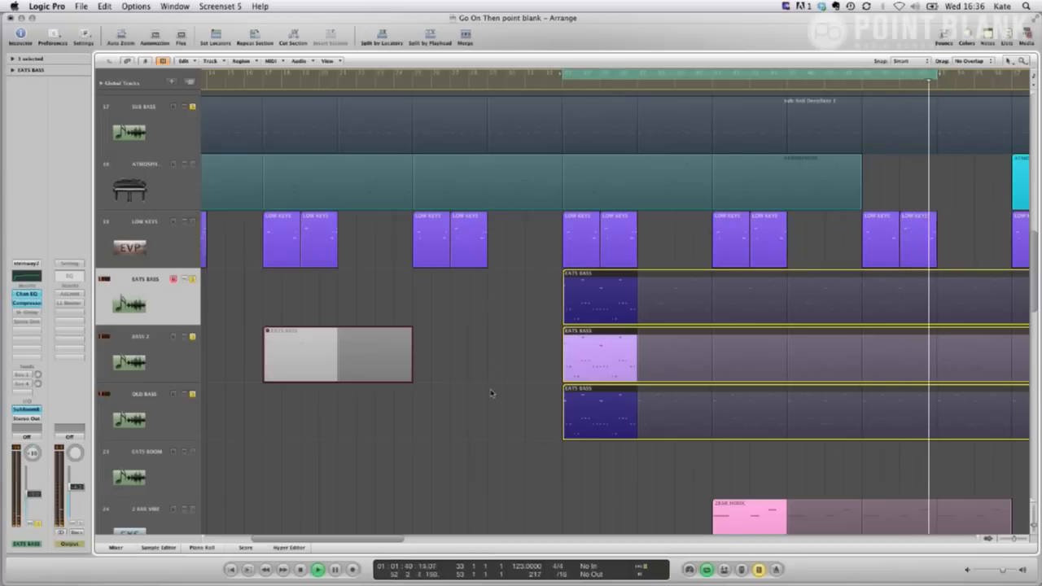
key("space")
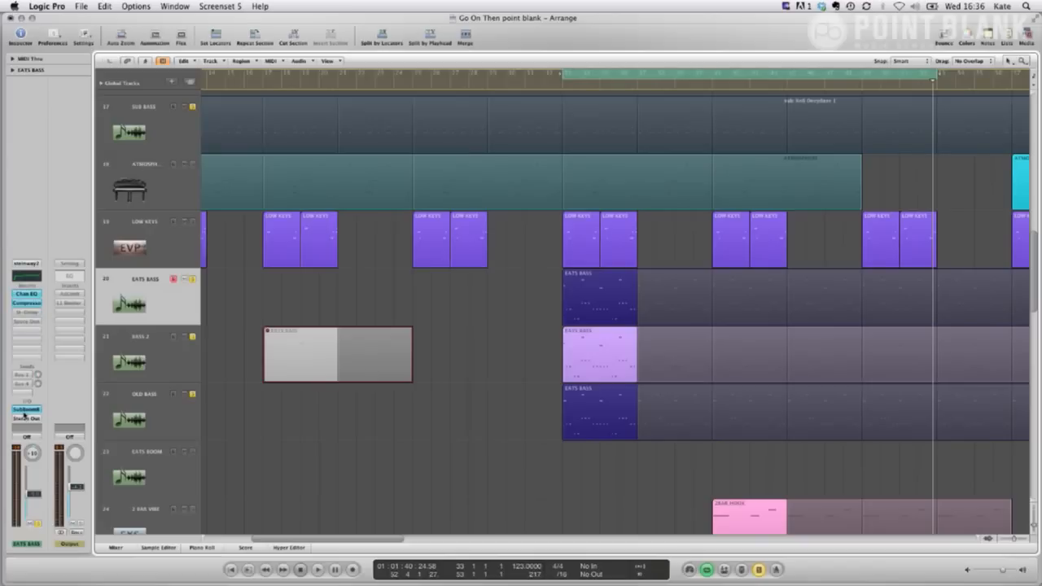
Step: Examine the SubBoomBass instrument on the EATS BASS track and close its window
left_click(25, 410)
left_click_drag(407, 52, 407, 25)
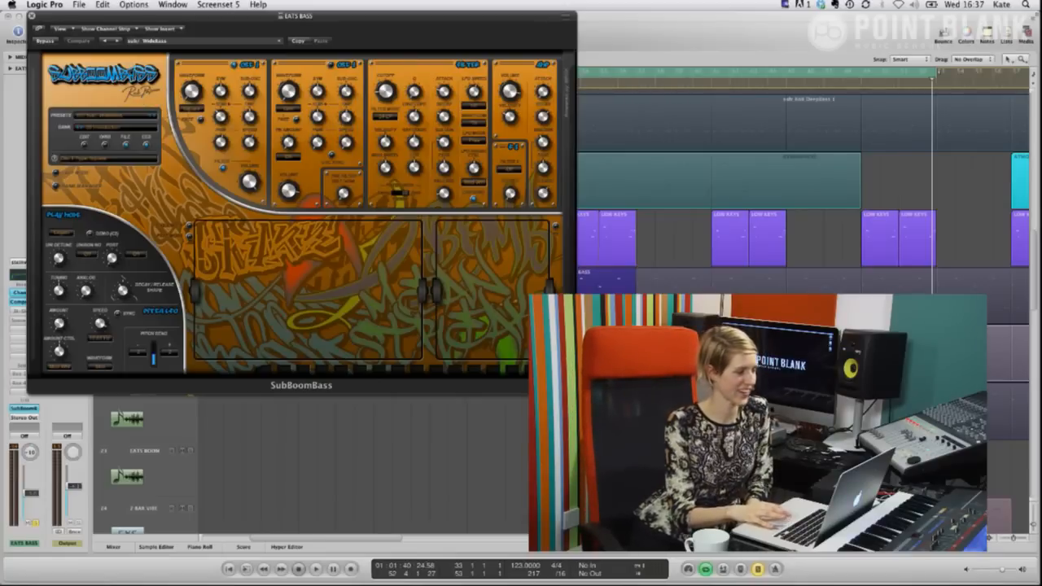
left_click(31, 15)
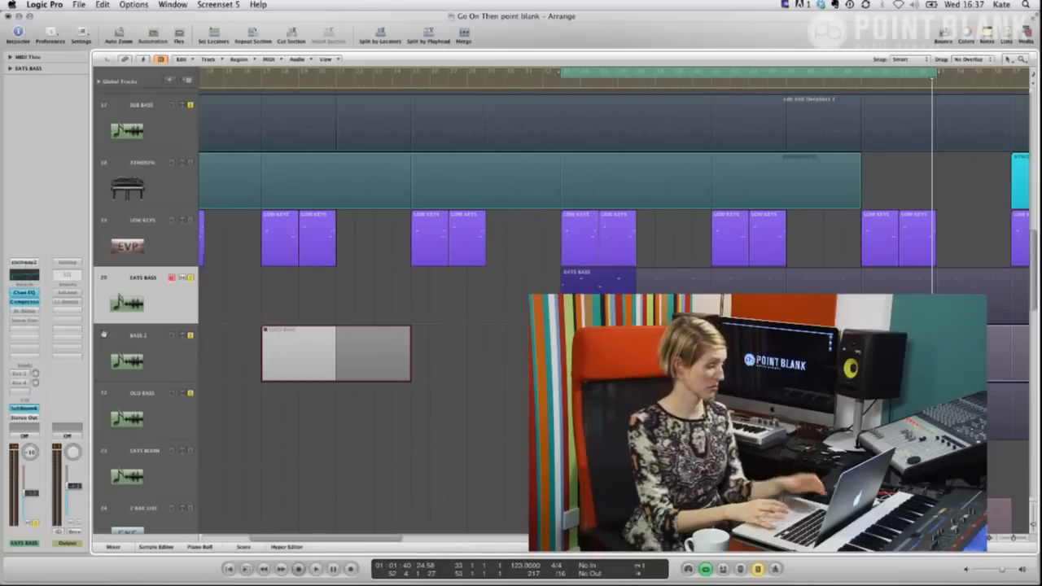
Step: Audition the region on the EATS BASS track by itself and add the BASS 2 region to the soloed selection
left_click(152, 341)
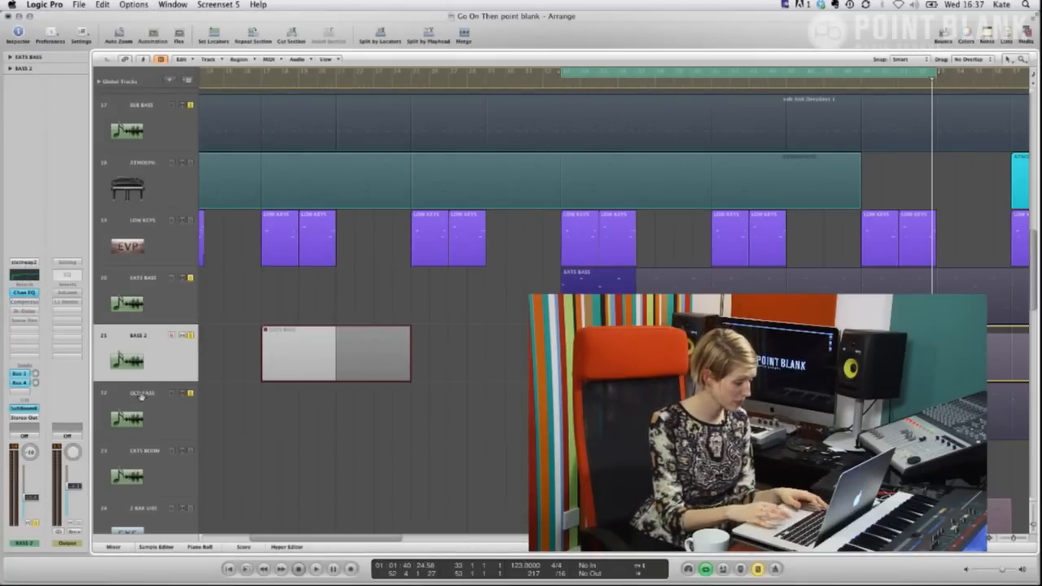
left_click(142, 302)
key("space")
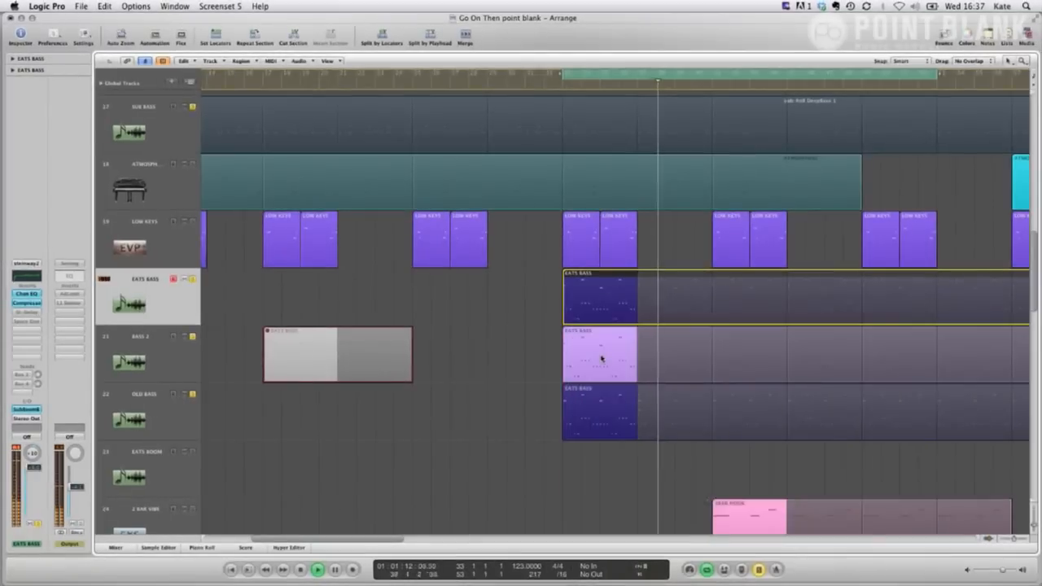
left_click(601, 358, "shift")
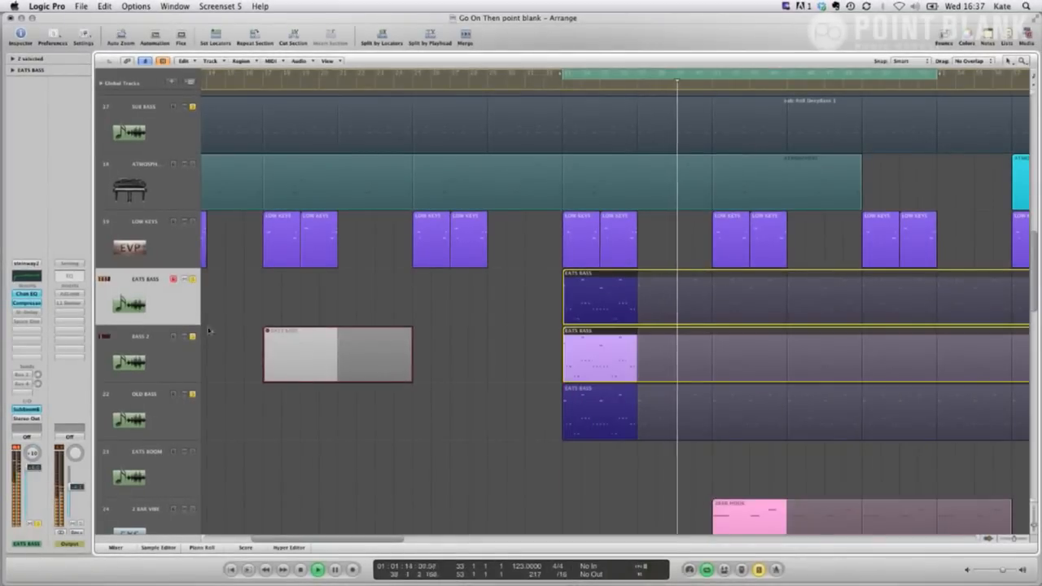
Step: Audition the BASS 2 and OLD BASS layers separately, stop playback and select both tracks' regions together
left_click(155, 348)
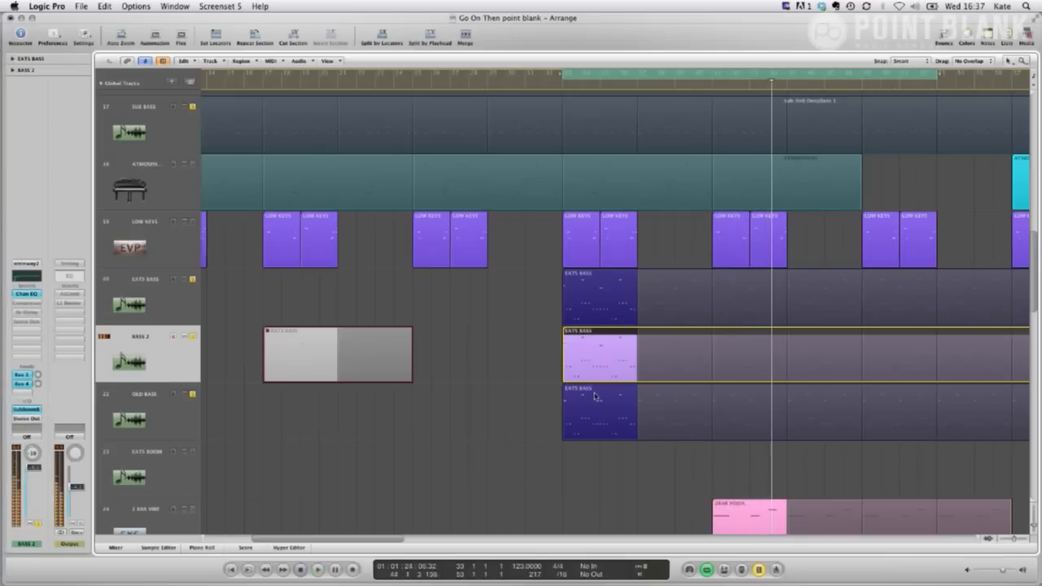
key("space")
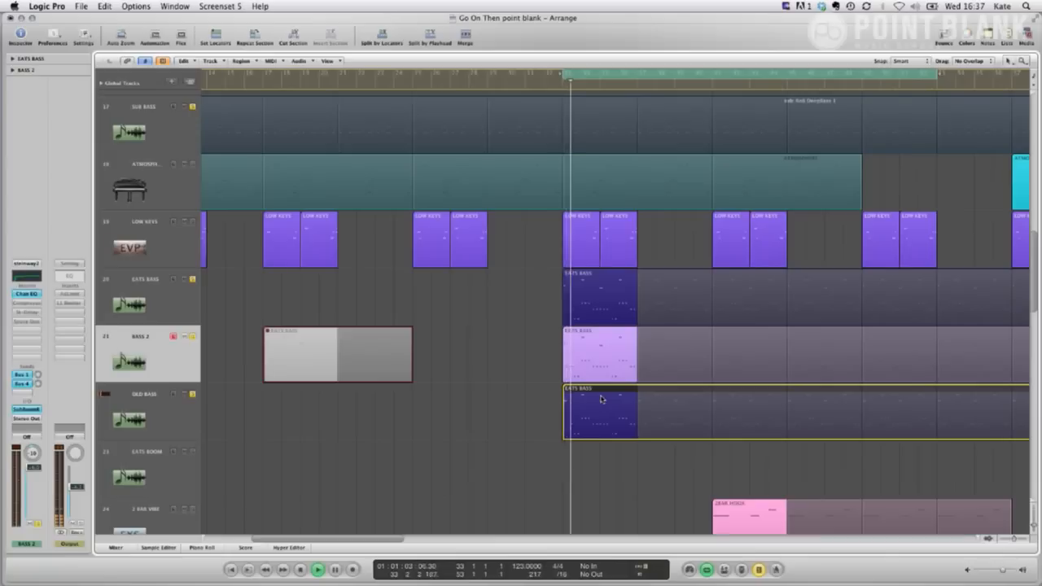
left_click(160, 423)
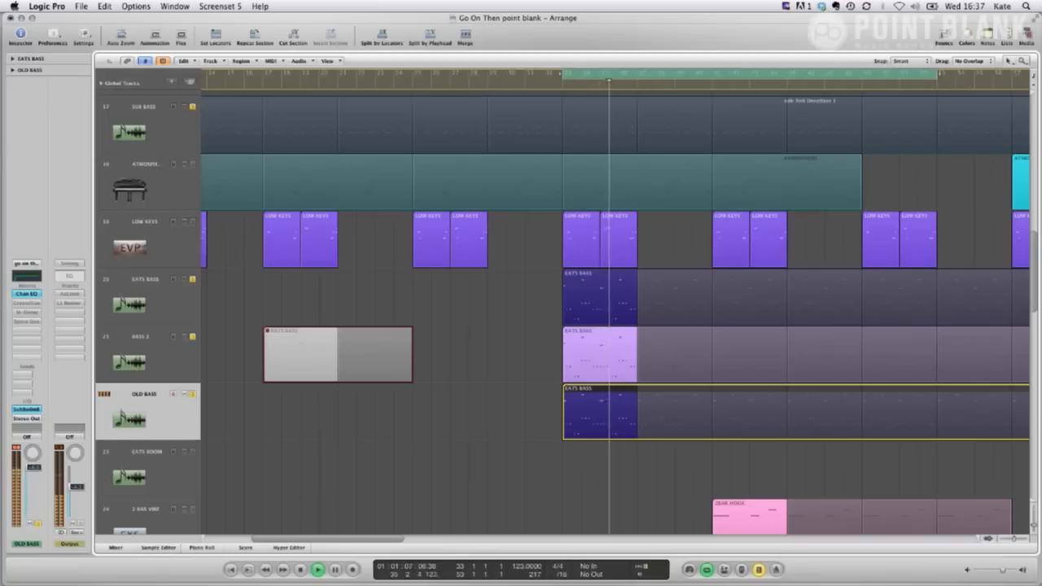
key("space")
left_click(597, 343, "shift")
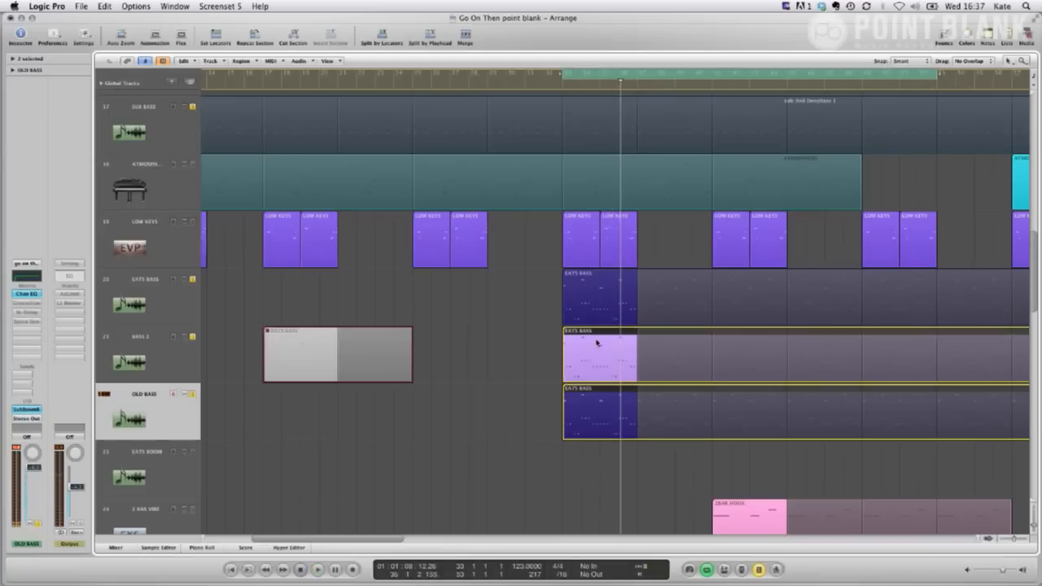
Step: Turn off region solo, lower the volume of the OLD BASS, BASS 2 and EATS BASS tracks, and restart playback
left_click(422, 415)
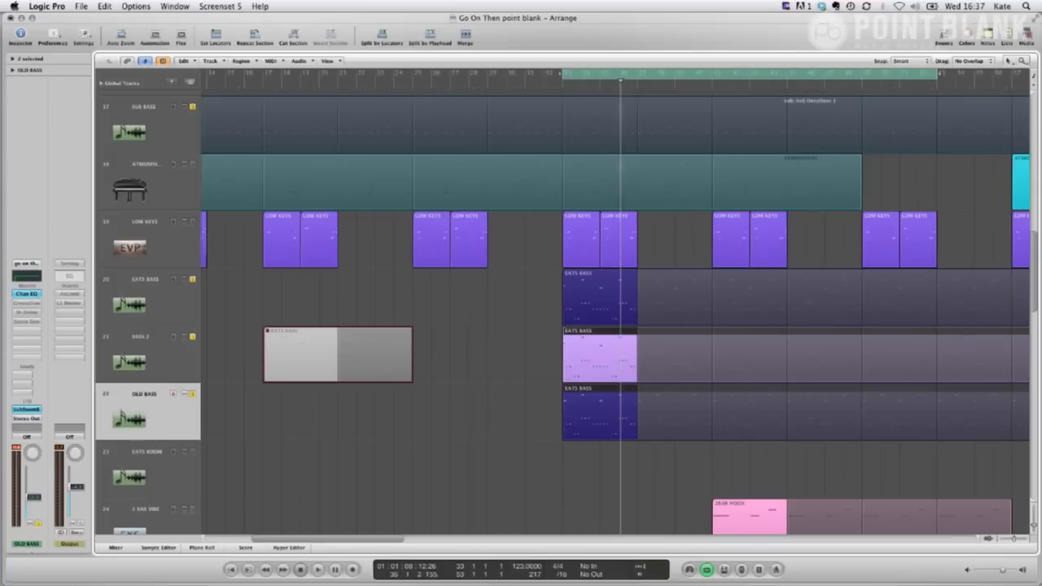
left_click(149, 363)
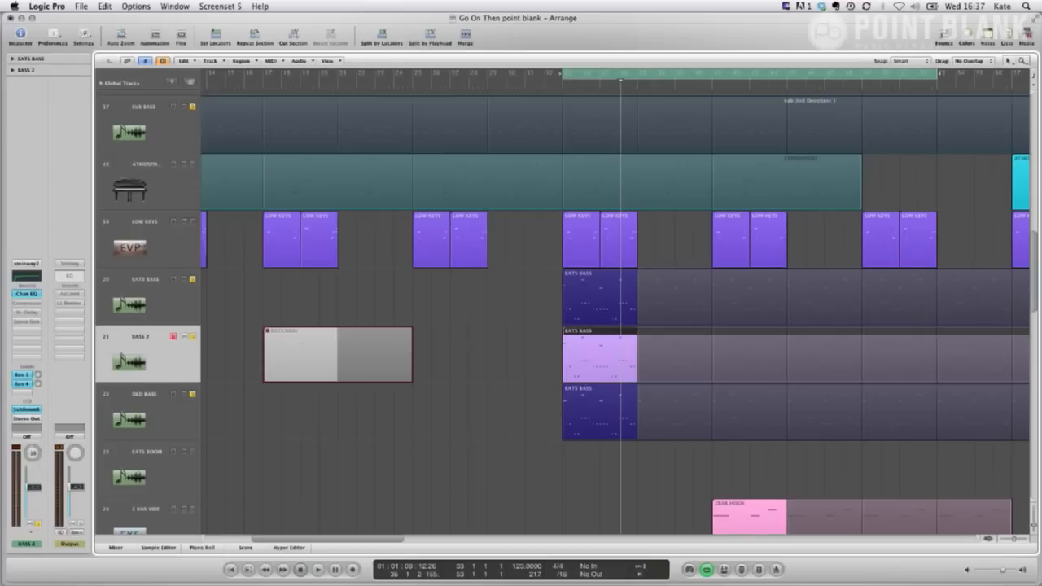
left_click(130, 301)
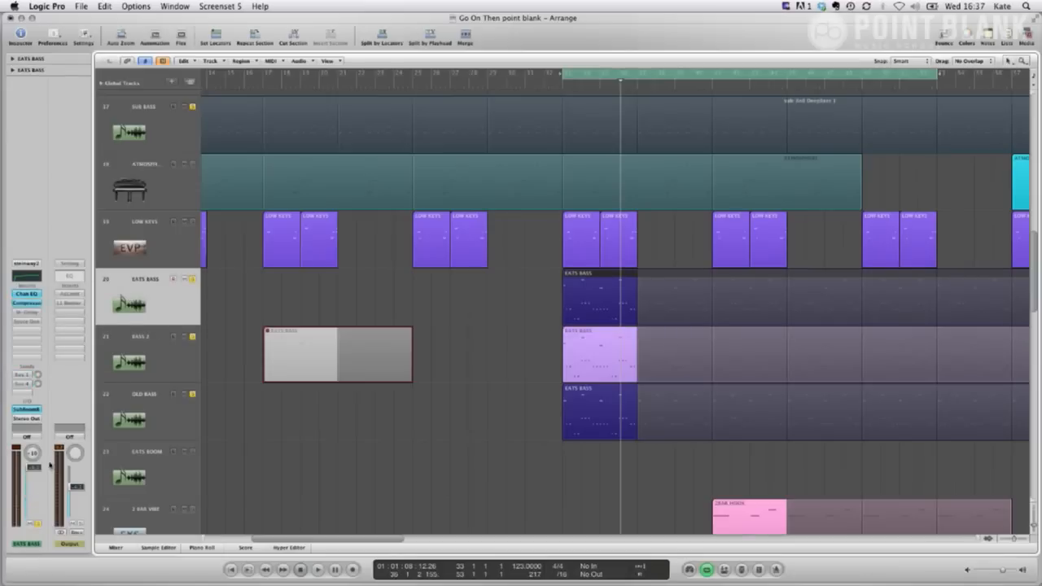
key("space")
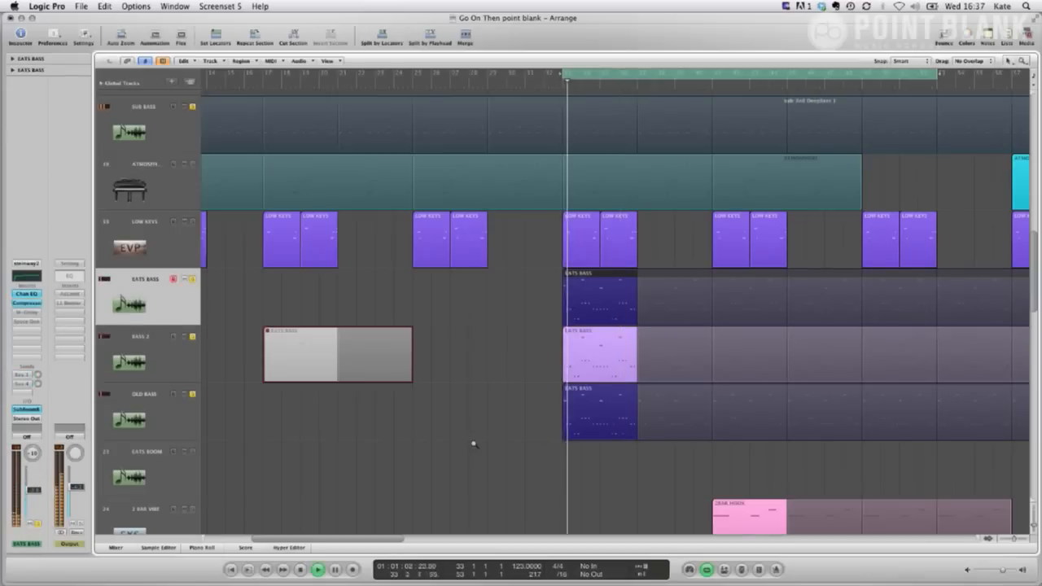
Step: Mute the left jam vocal track and the two right jam vocal tracks in the lower part of the arrangement
key("z")
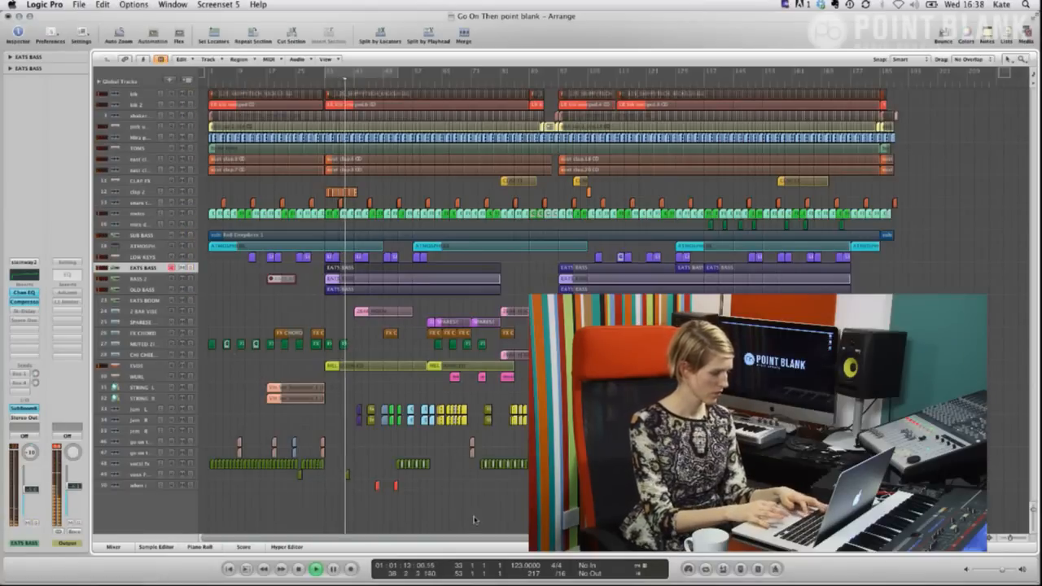
left_click_drag(534, 492, 290, 356)
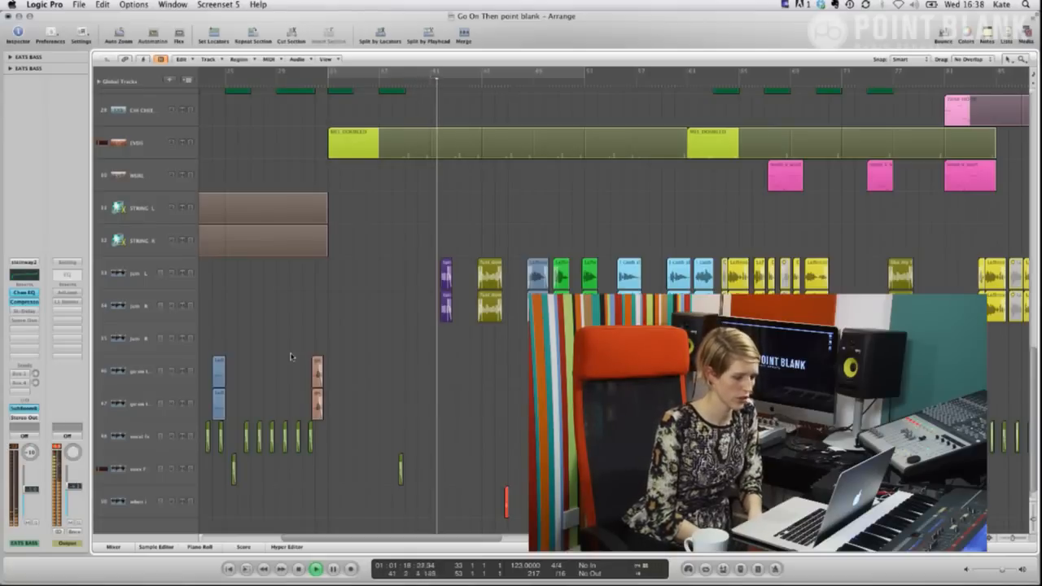
left_click(143, 273)
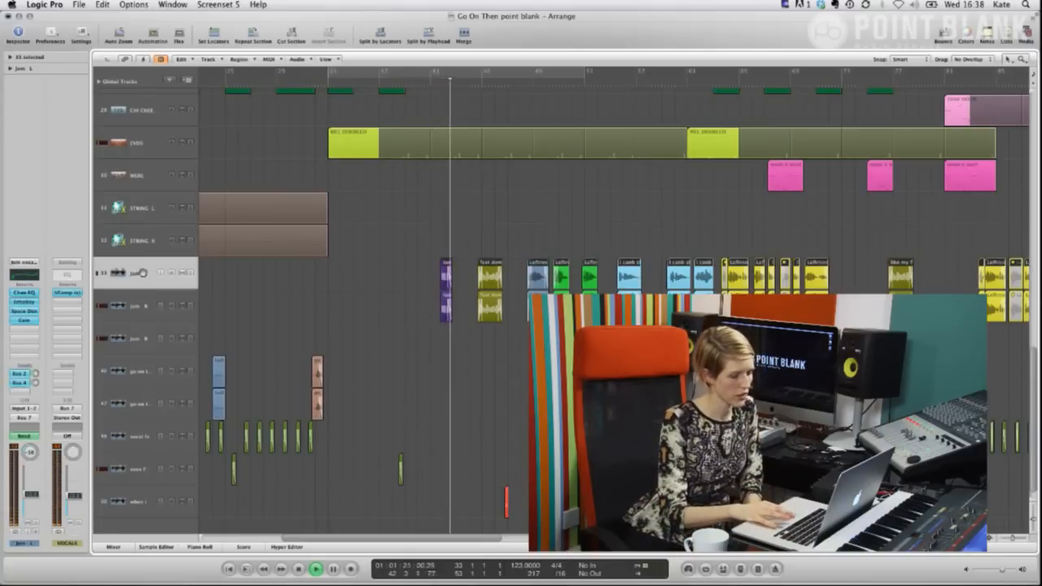
left_click(133, 312)
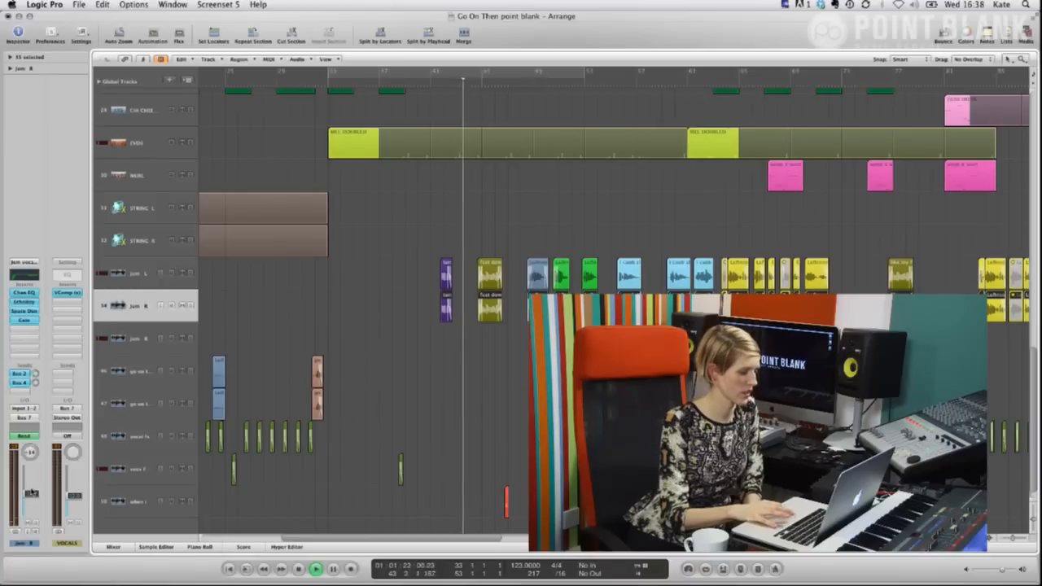
left_click(183, 272)
left_click(183, 305)
left_click(183, 339)
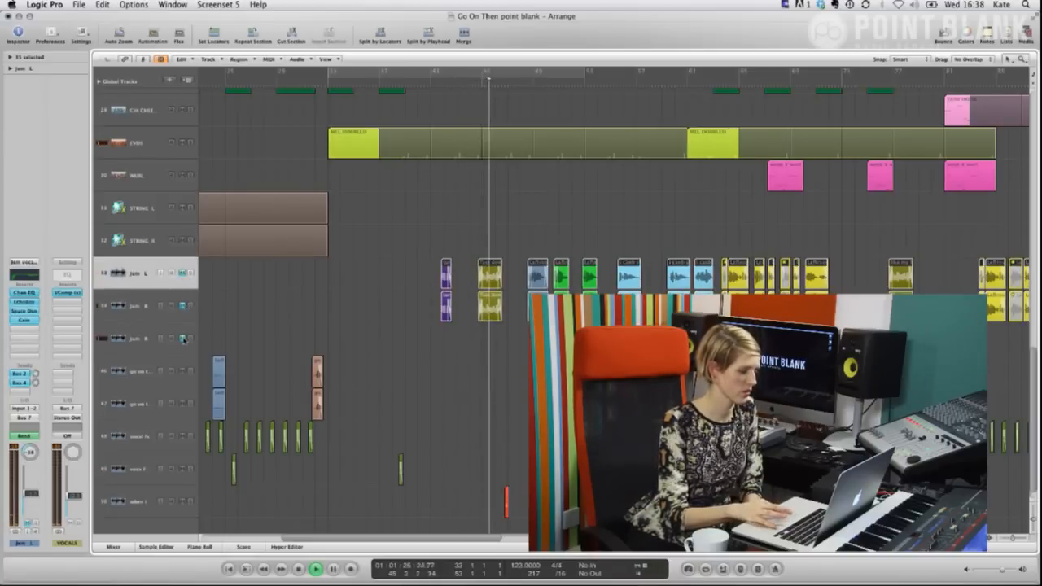
Step: Mute the two go on vocal tracks, the vocal fx track and the remaining vocal tracks below it
left_click(183, 371)
left_click(184, 403)
left_click(183, 436)
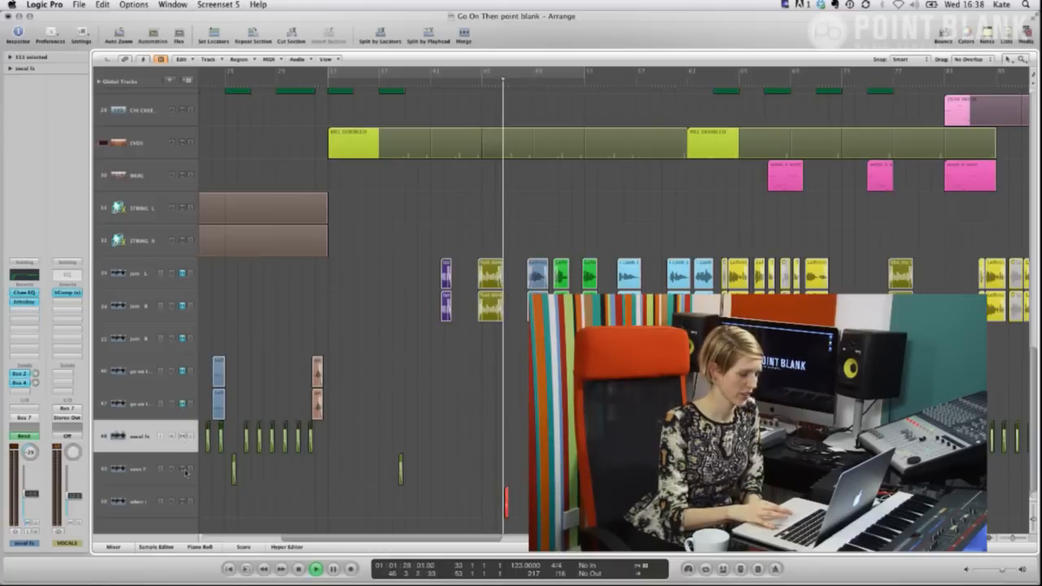
left_click(183, 468)
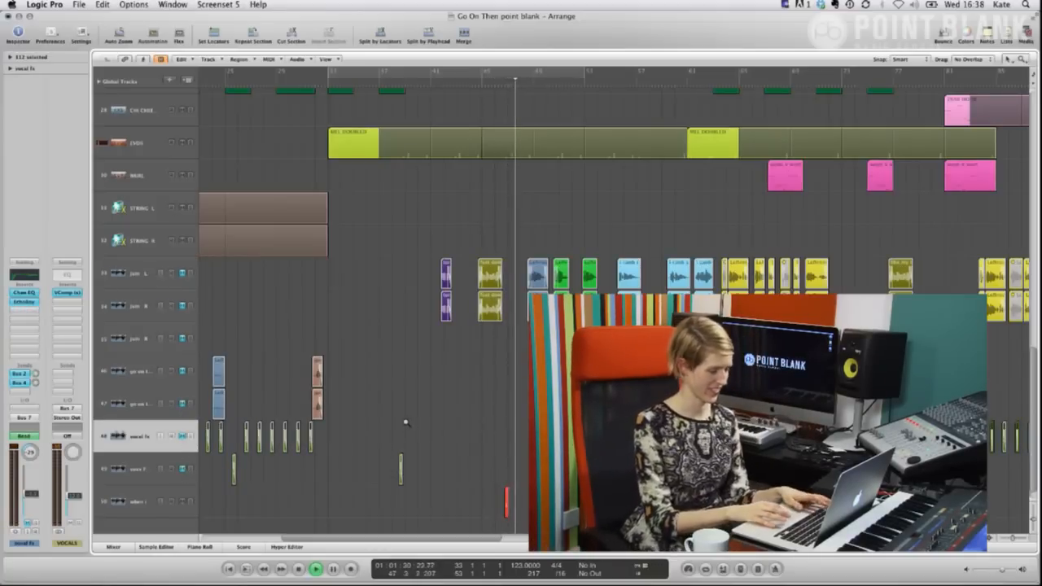
key("z")
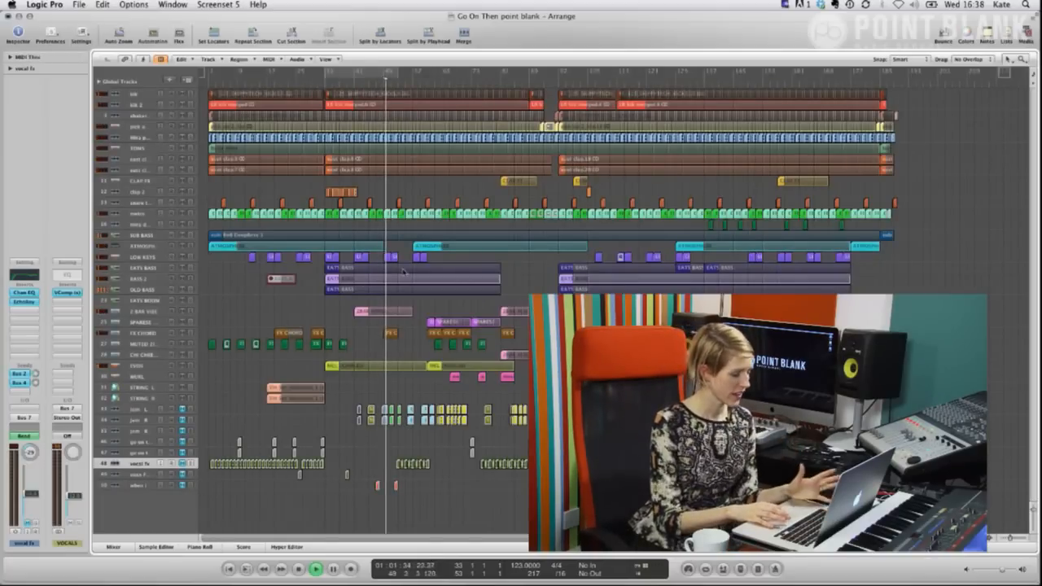
Step: Examine the EXS24 vibraphone instrument on the 2 BAR VIBE track and close its window
left_click(150, 312)
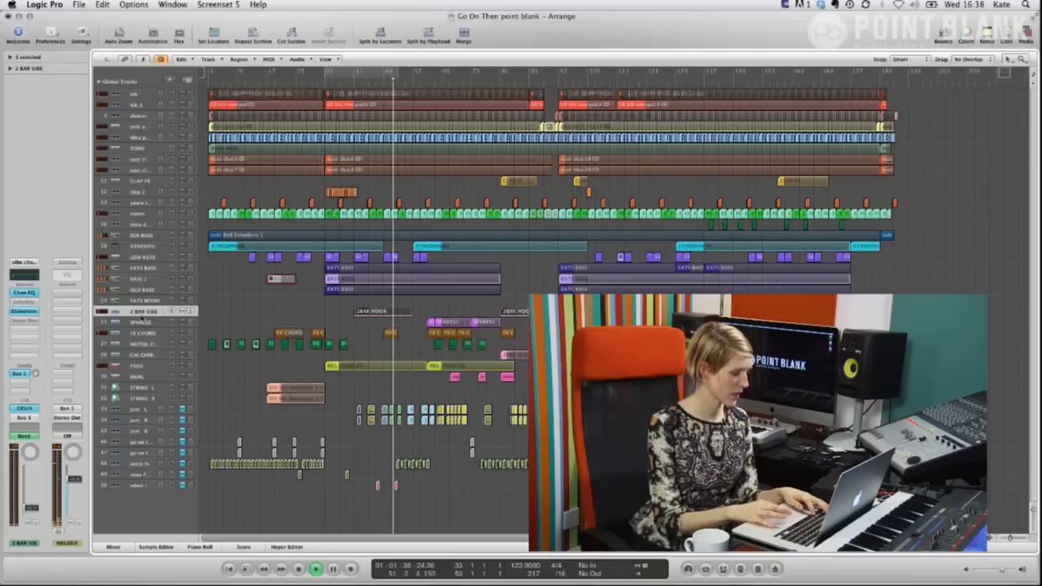
left_click(31, 409)
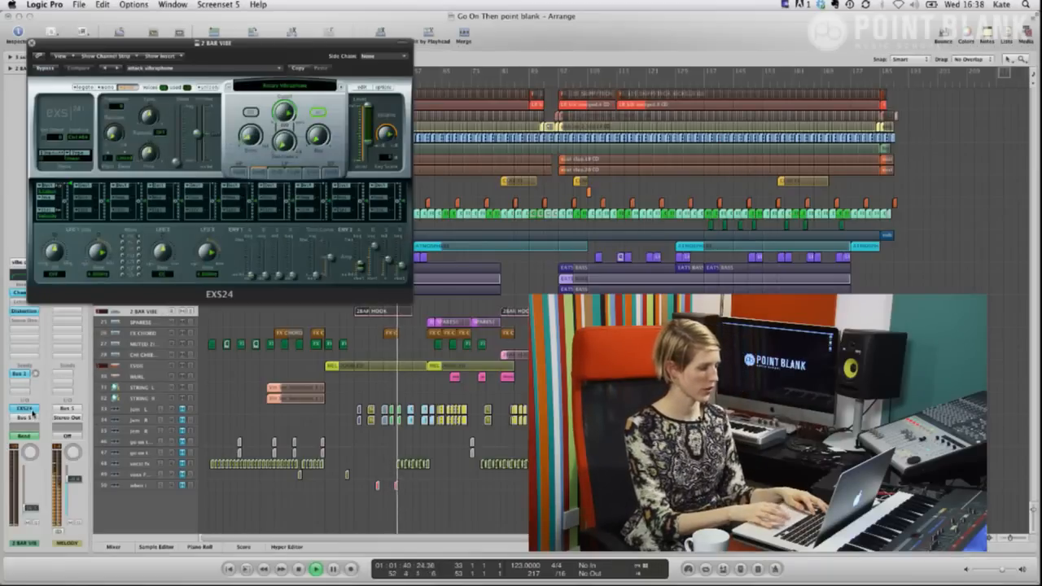
left_click(31, 44)
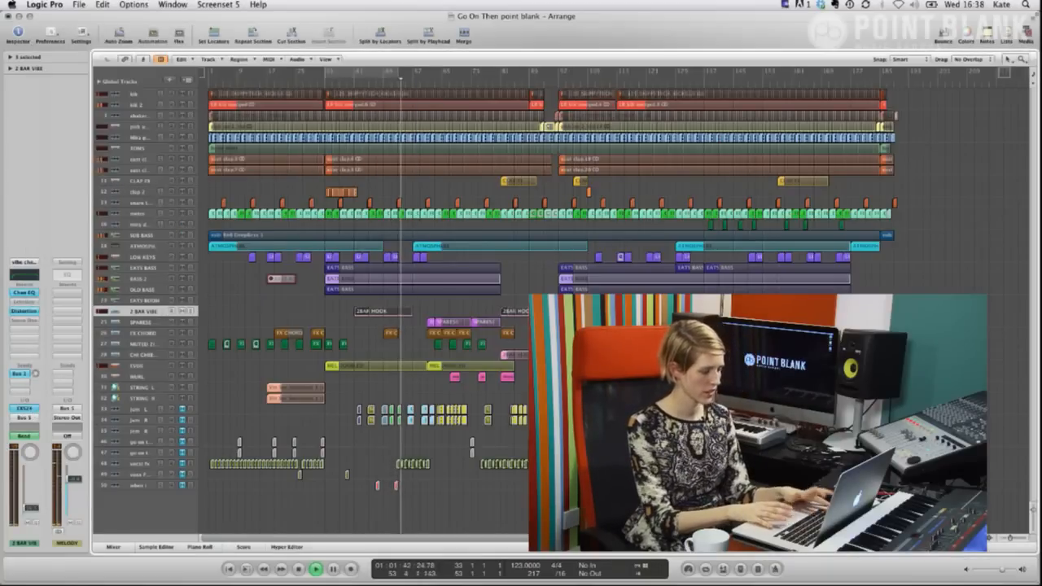
Step: Examine the FX CHORD track's EXS24 zither instrument with its window moved clear of the regions, record-enable the track, and close the instrument
key("z")
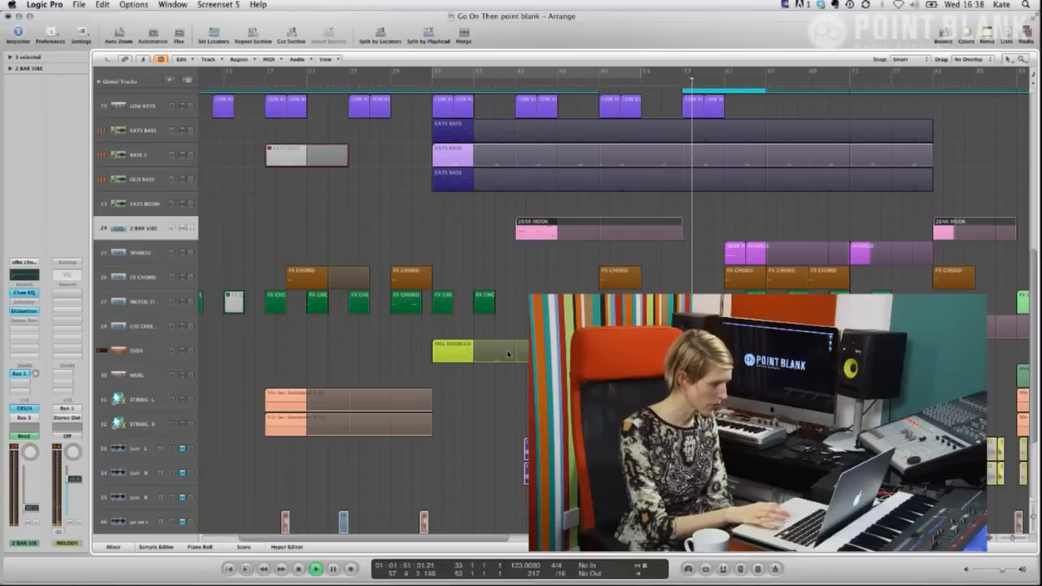
left_click(143, 278)
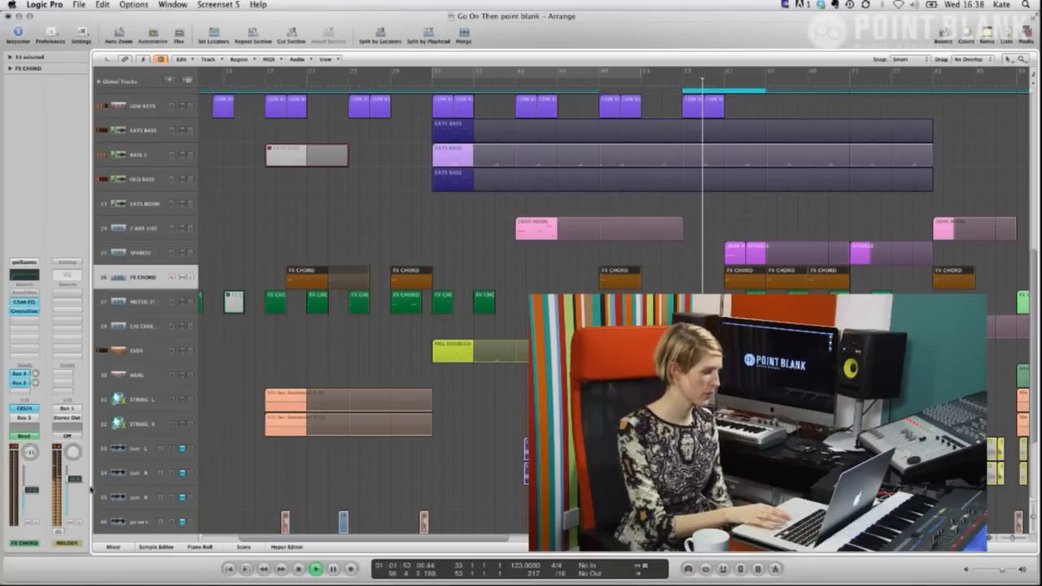
left_click(31, 409)
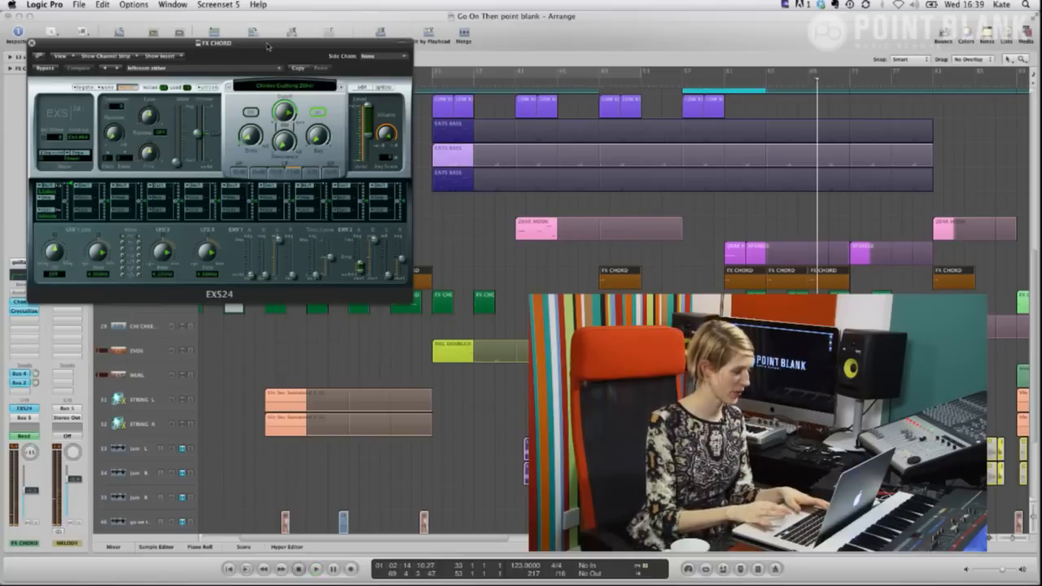
left_click_drag(267, 47, 400, 37)
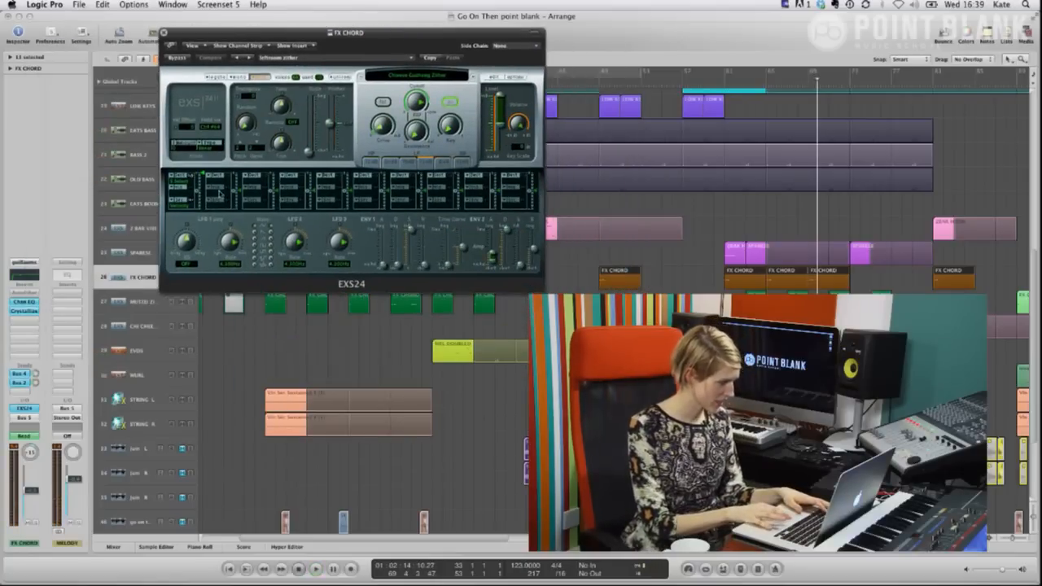
left_click_drag(281, 37, 277, 330)
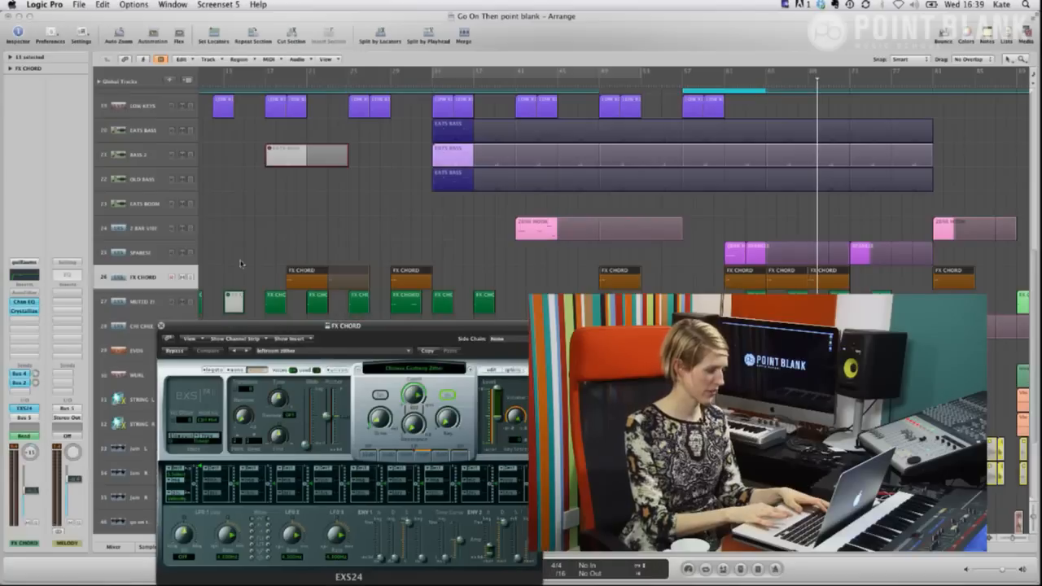
left_click(173, 278)
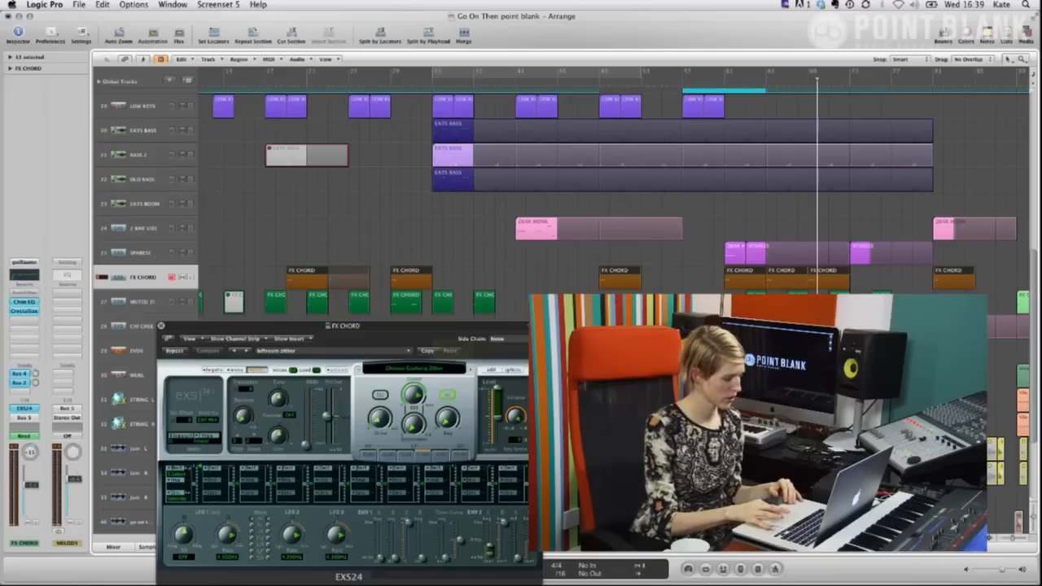
left_click(162, 326)
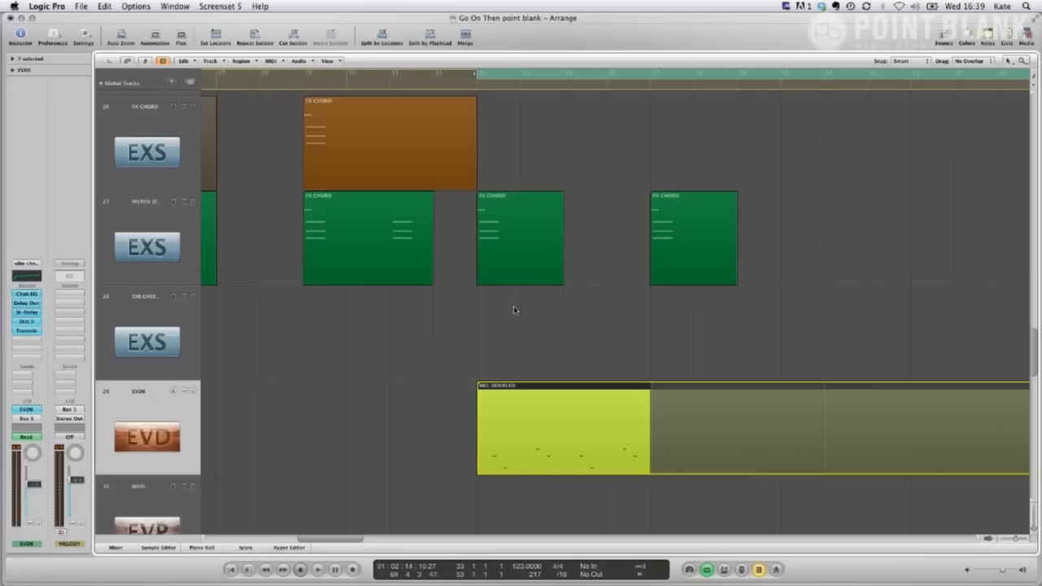
Step: Examine the notes of the MEL DOUBLED region and the three stacked EATS BASS regions in the Piano Roll during playback
double_click(535, 430)
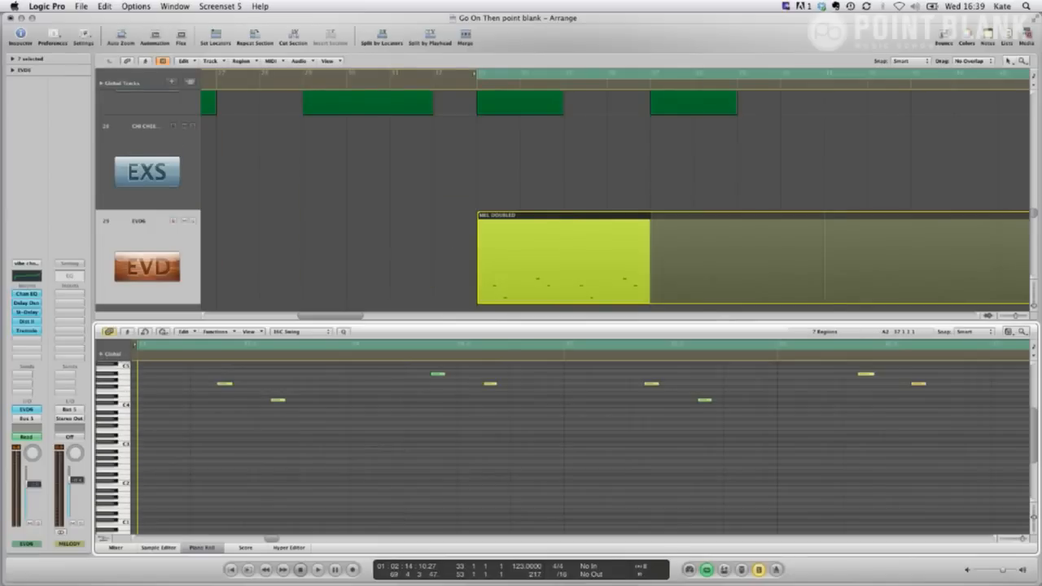
left_click_drag(1024, 541, 1016, 541)
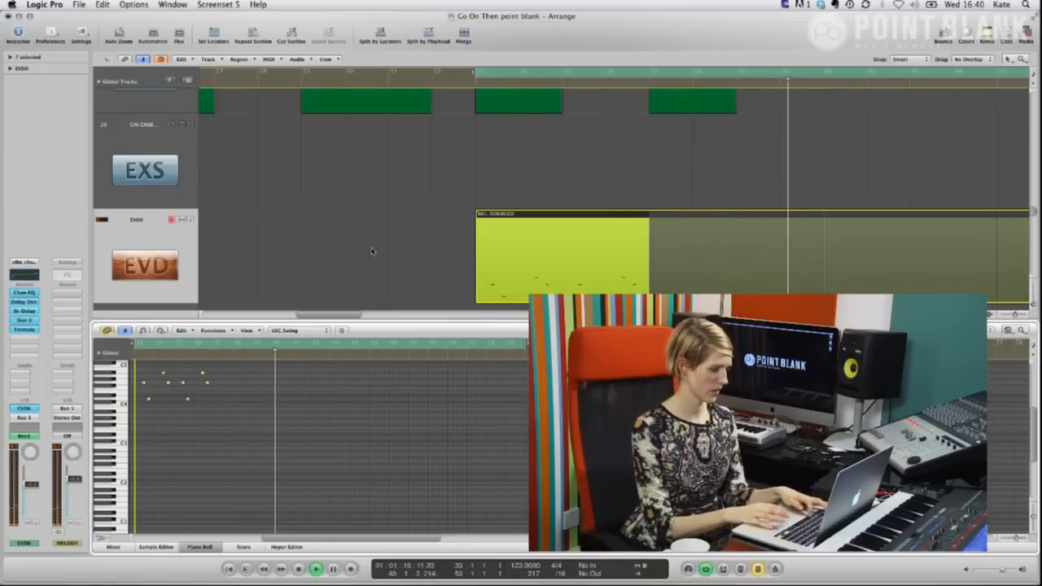
scroll(372, 251, "up", 5)
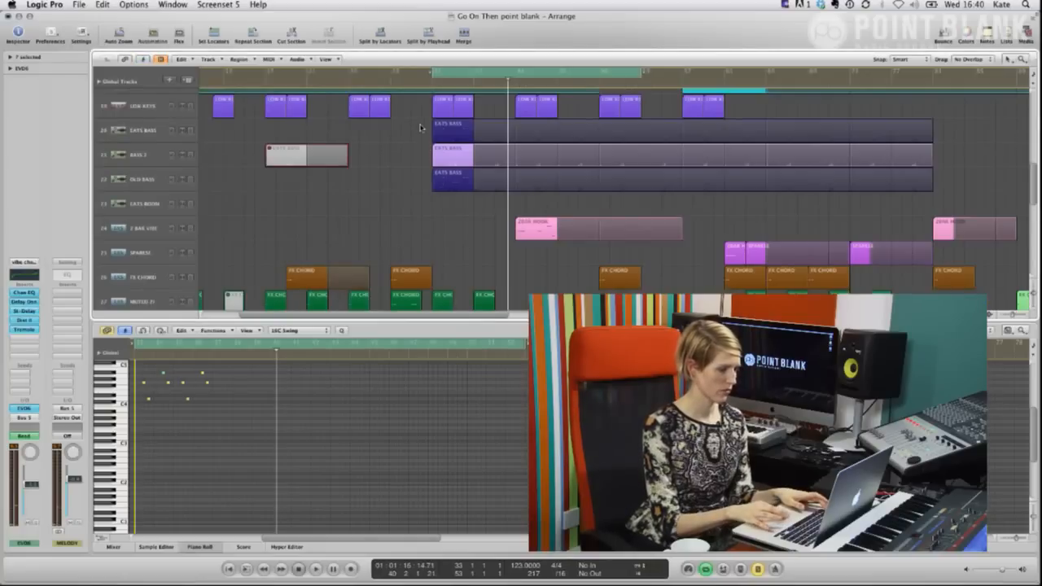
left_click_drag(421, 128, 472, 195)
key("space")
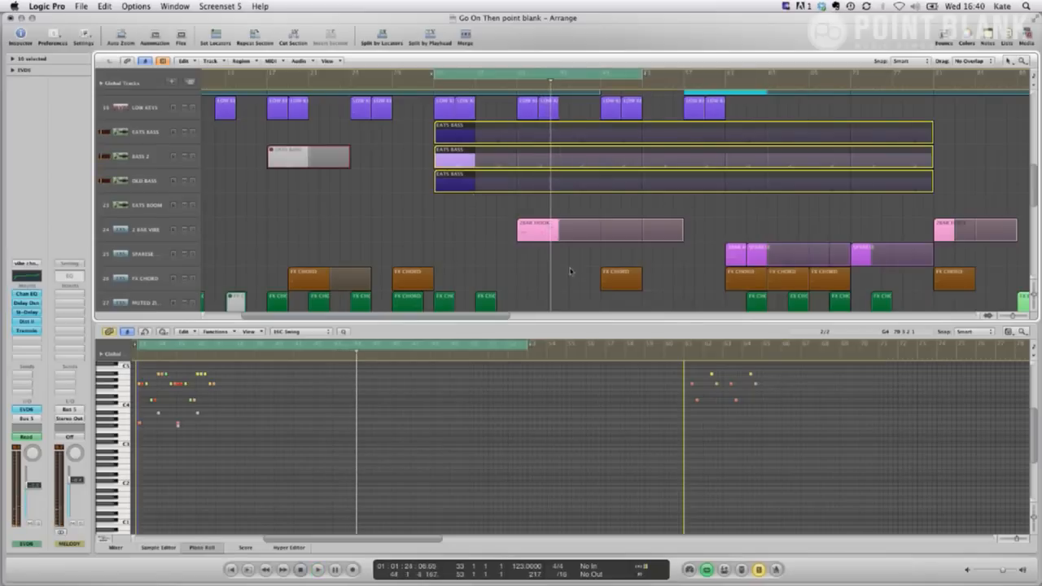
Step: Examine the 2BAR HOOK region's notes and volume automation, and switch cycle playback off
left_click(547, 235)
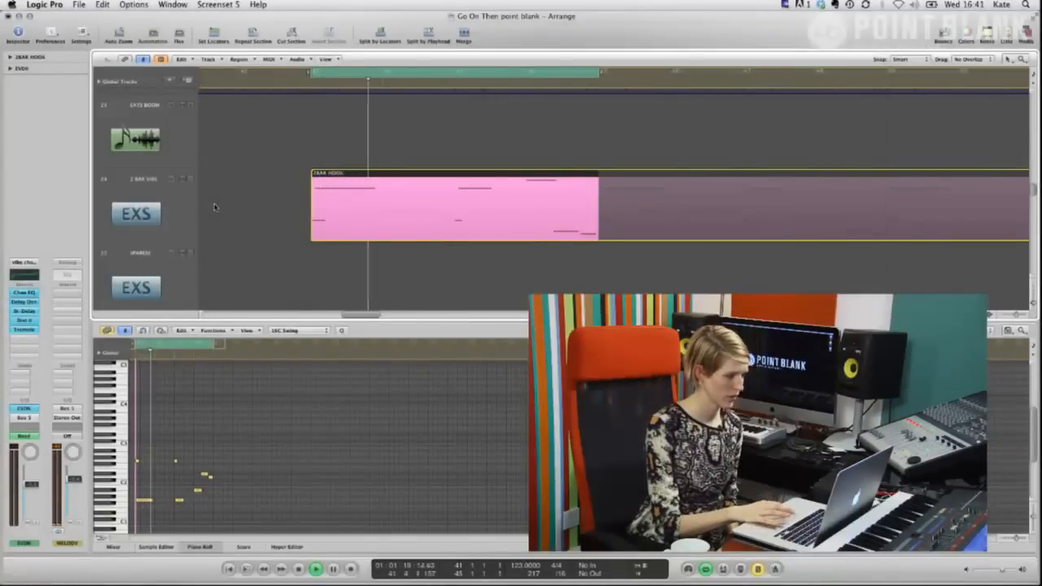
key("a")
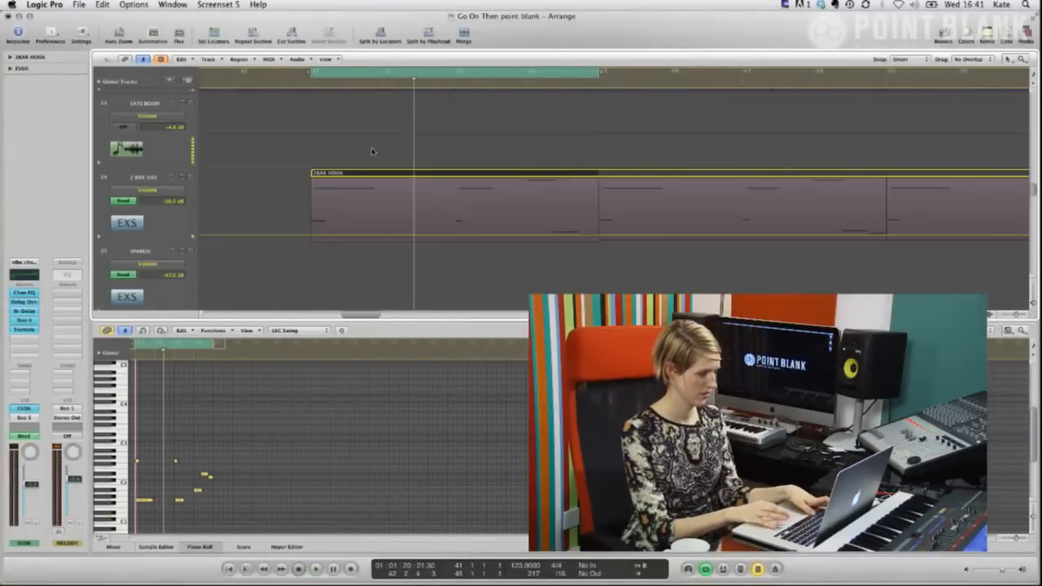
key("z")
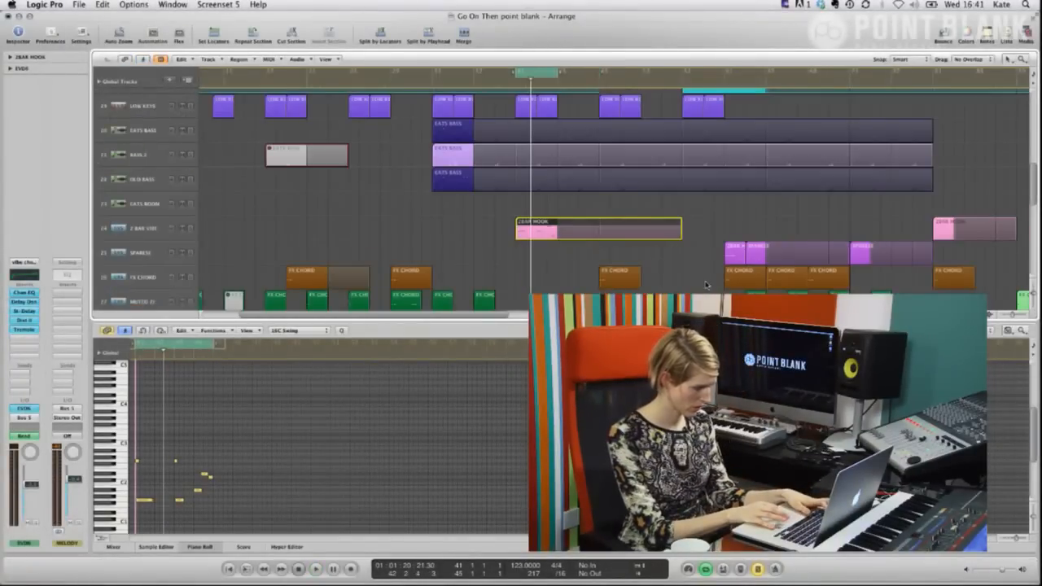
key("a")
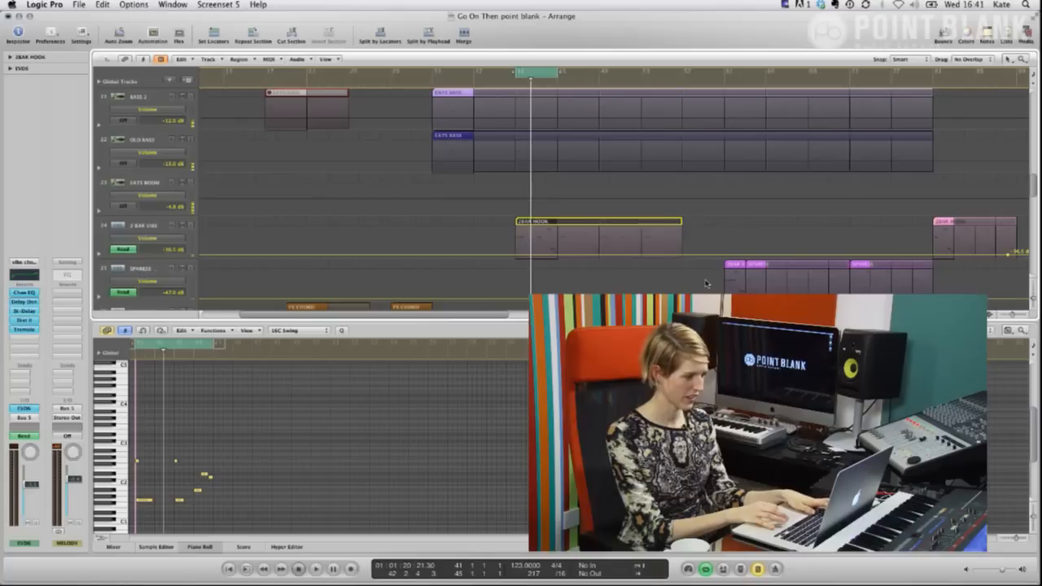
key("a")
left_click(531, 86)
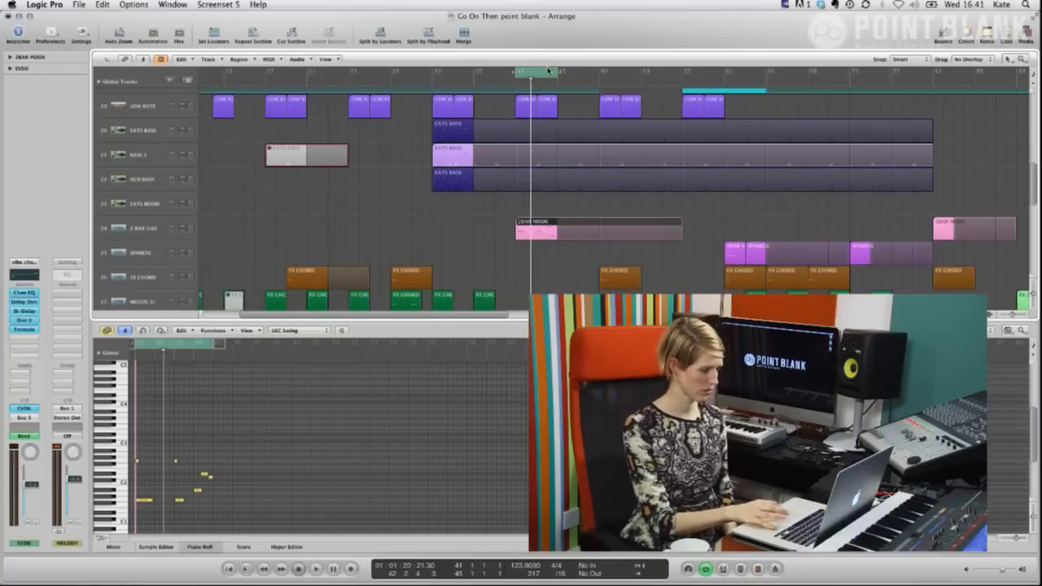
Step: Raise the volume automation line of the 2 BAR VIBE track so the hook is clearly audible
left_click(140, 230)
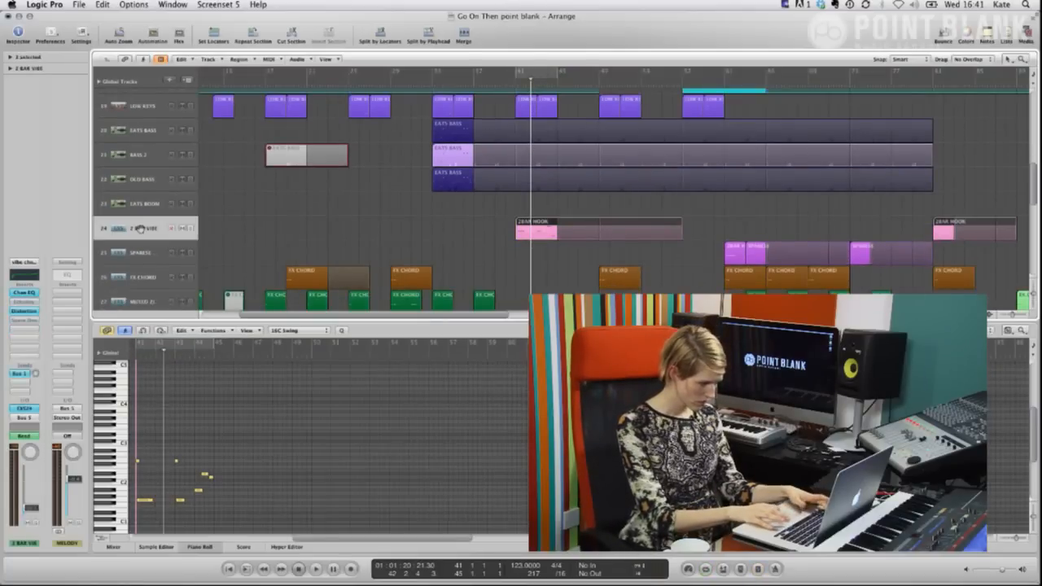
key("a")
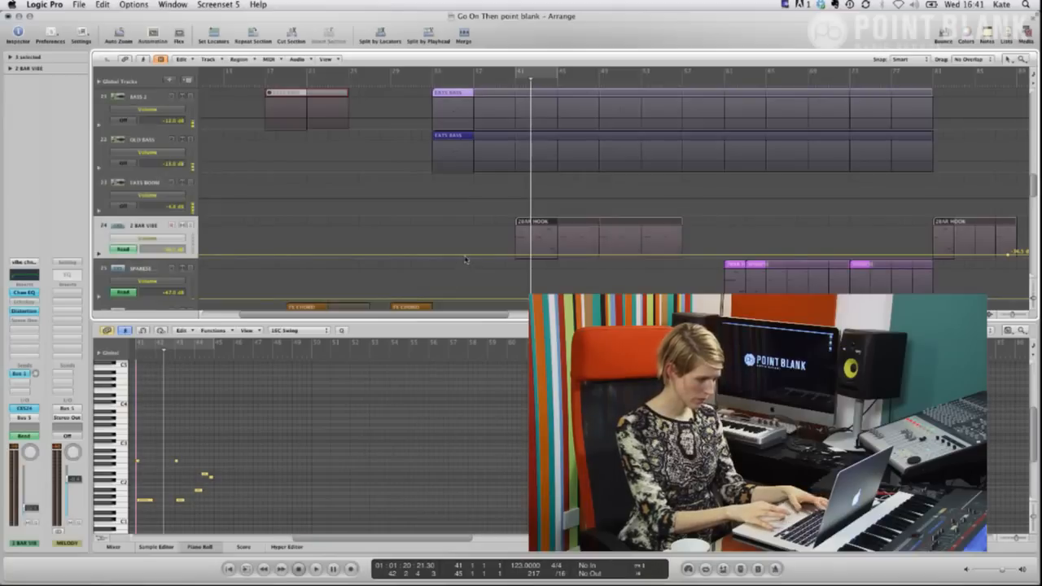
left_click_drag(466, 256, 466, 241)
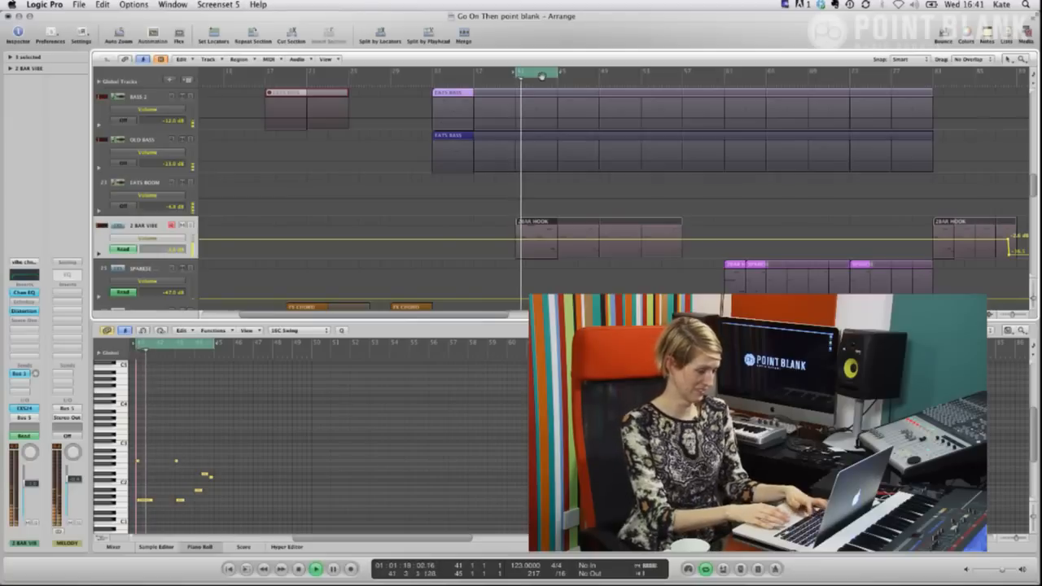
Step: Audition the 2BAR HOOK regions in solo with the cycle off and adjust the 2 BAR VIBE volume automation again
key("s")
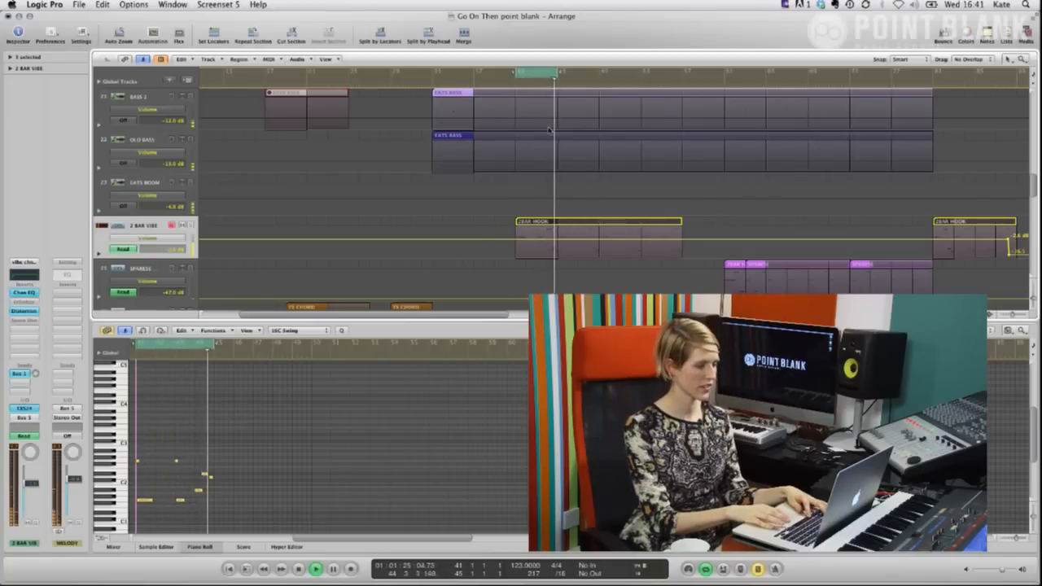
left_click(546, 76)
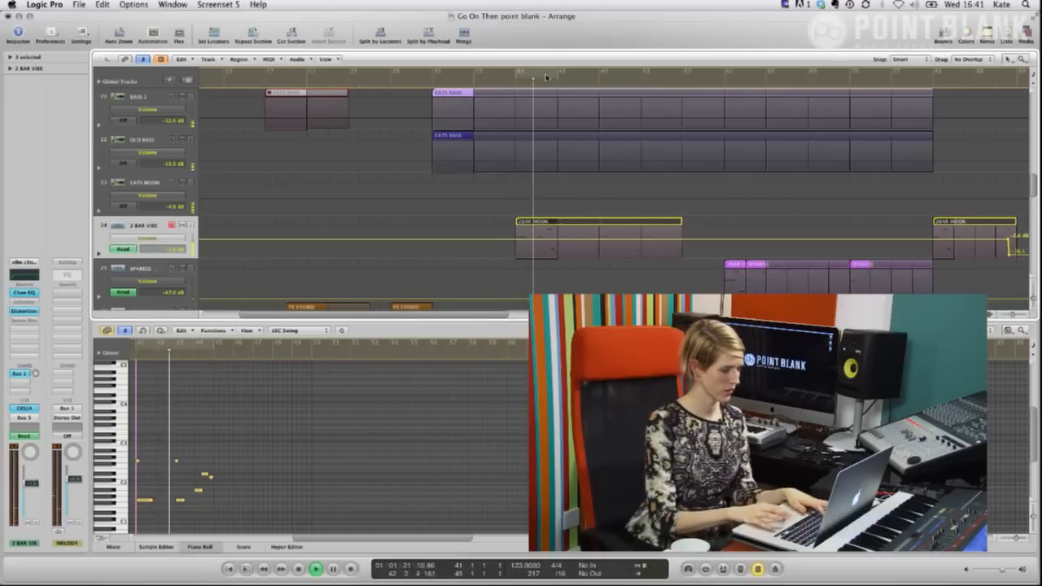
left_click_drag(446, 243, 445, 226)
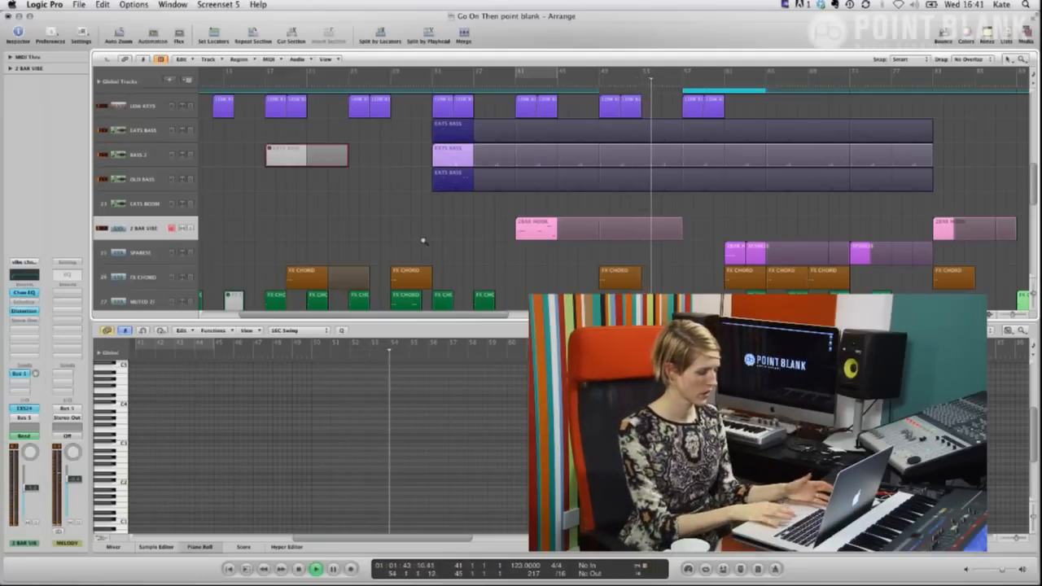
Step: Close the Piano Roll, solo the ATMOSPHERE track and focus on its region starting at bar 57
key("z")
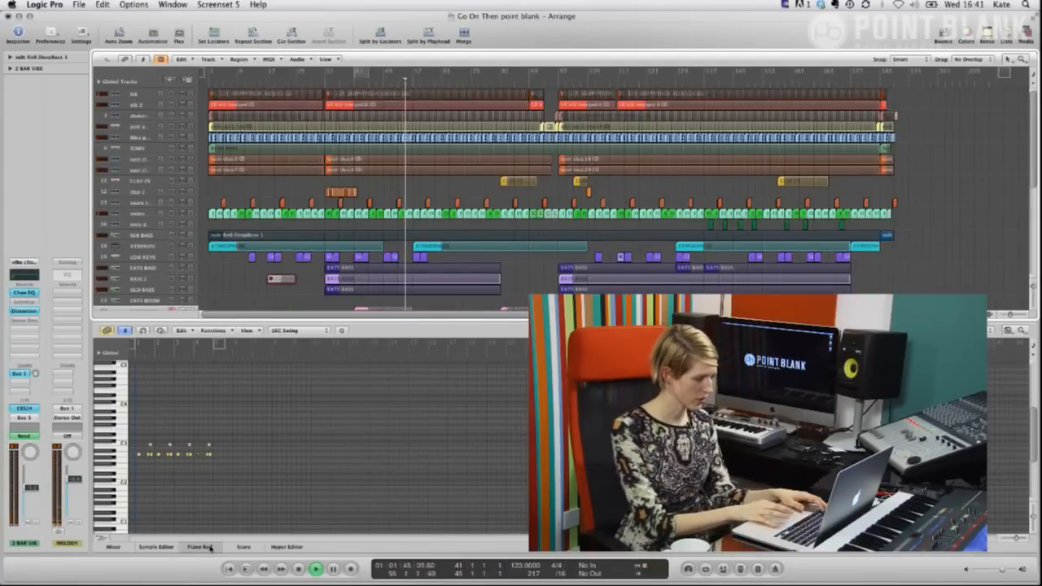
left_click(202, 547)
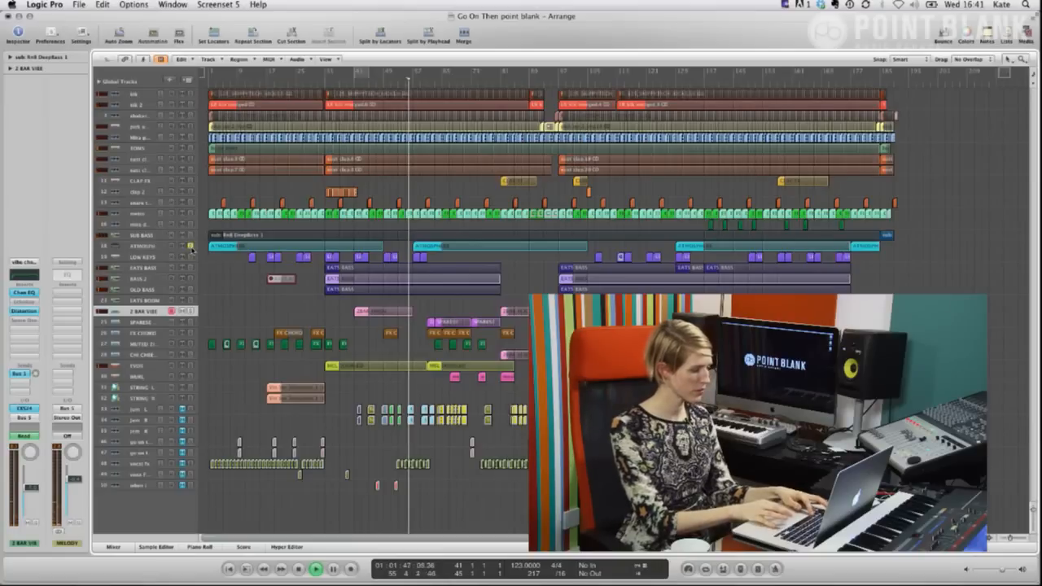
key("z")
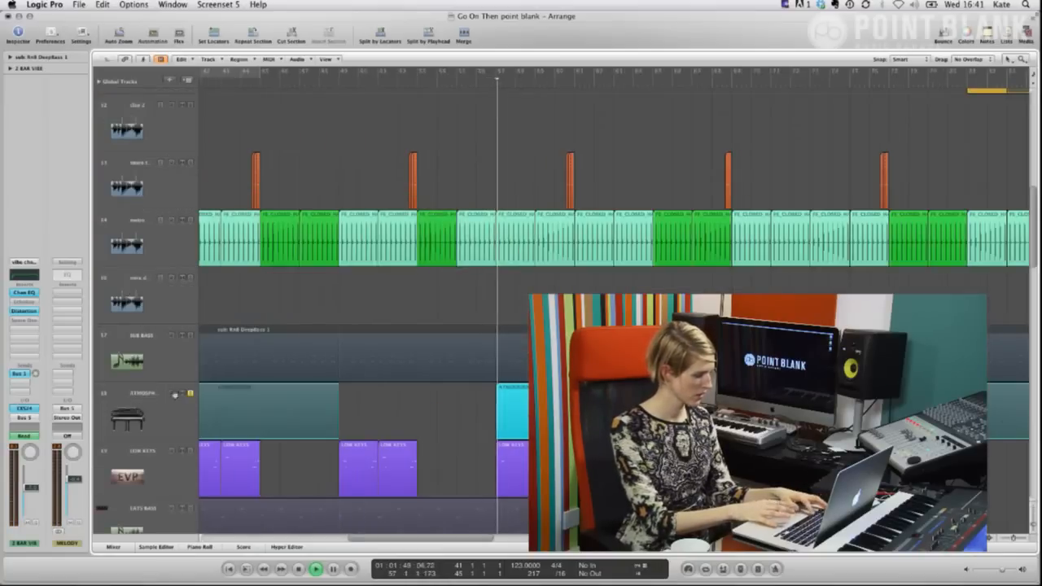
left_click(514, 390)
key("z")
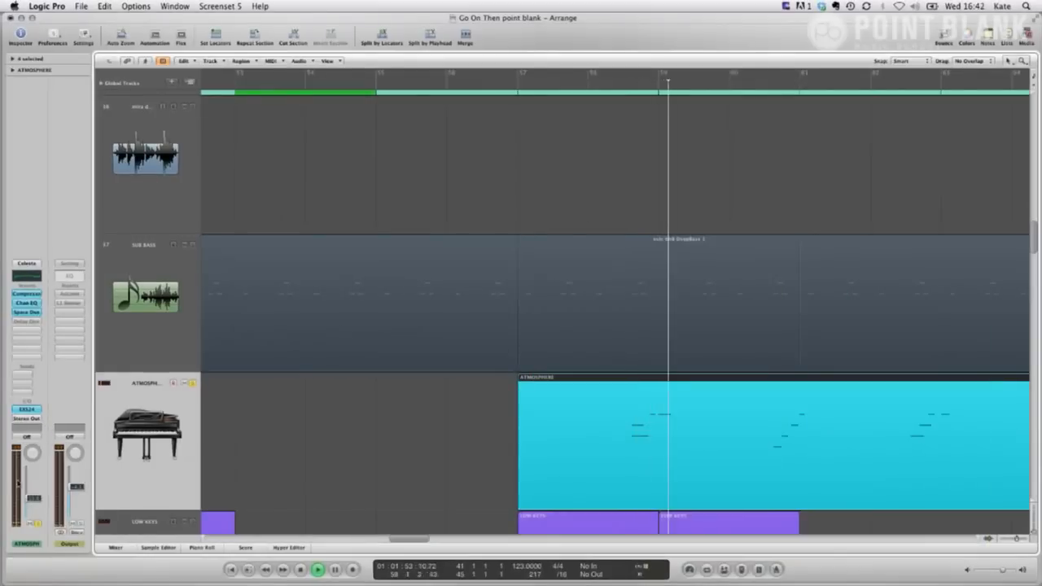
Step: Examine the ATMOSPHERE track's EXS24 instrument with its Atmosphere FX patch and its Compressor, closing each plug-in window
left_click(29, 410)
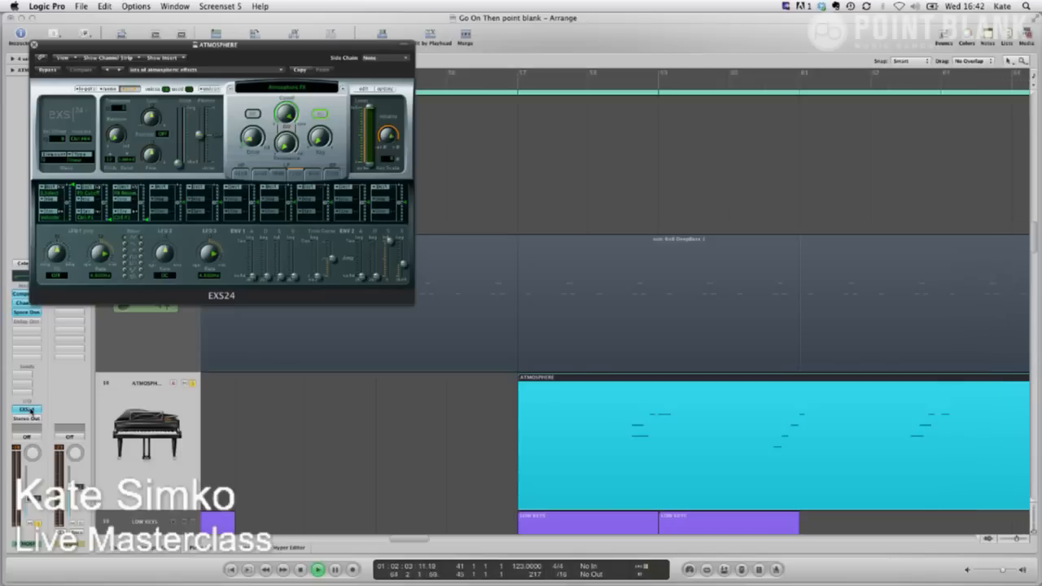
left_click(35, 46)
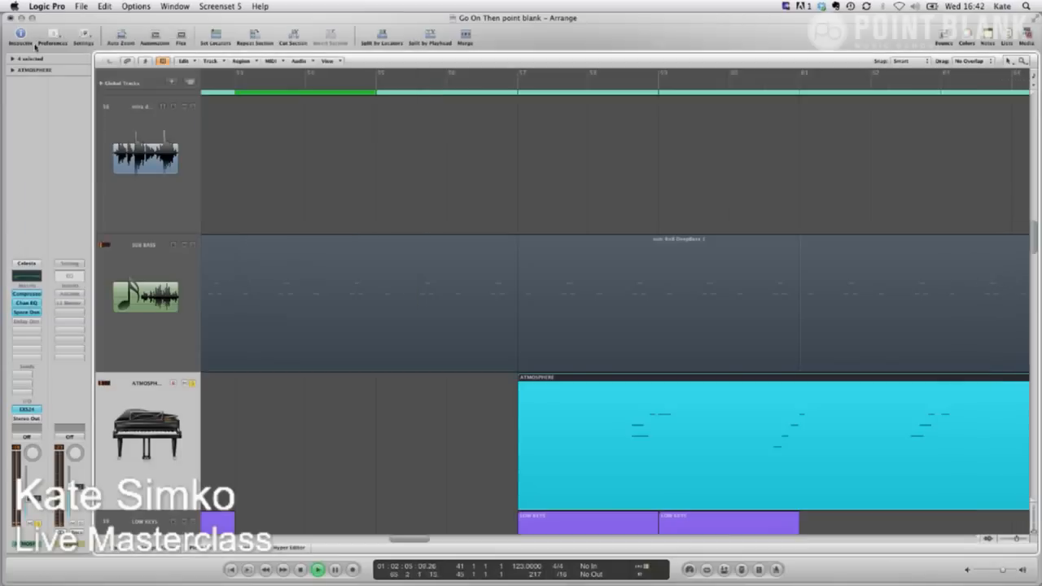
key("z")
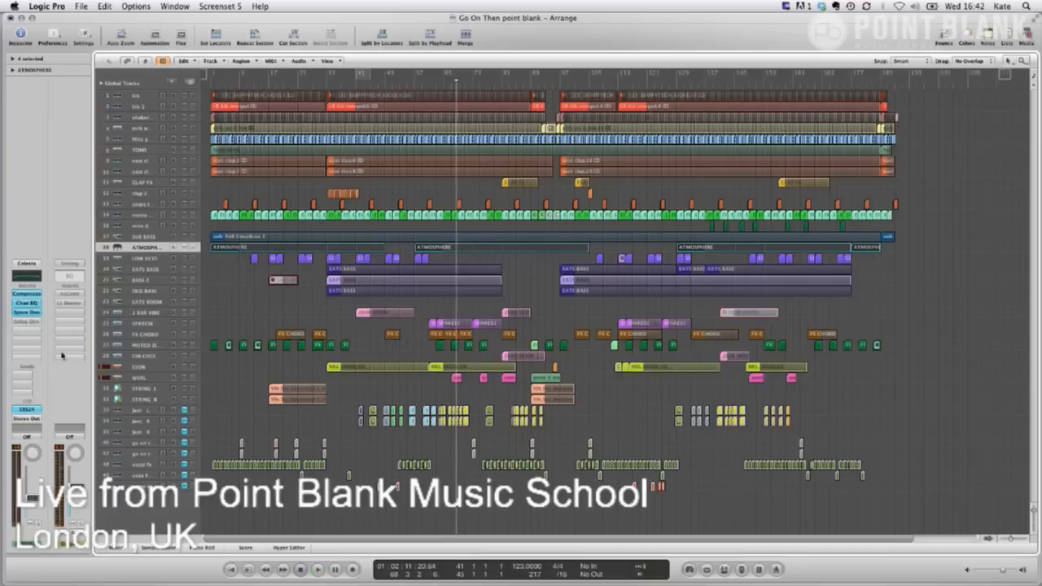
left_click(24, 411)
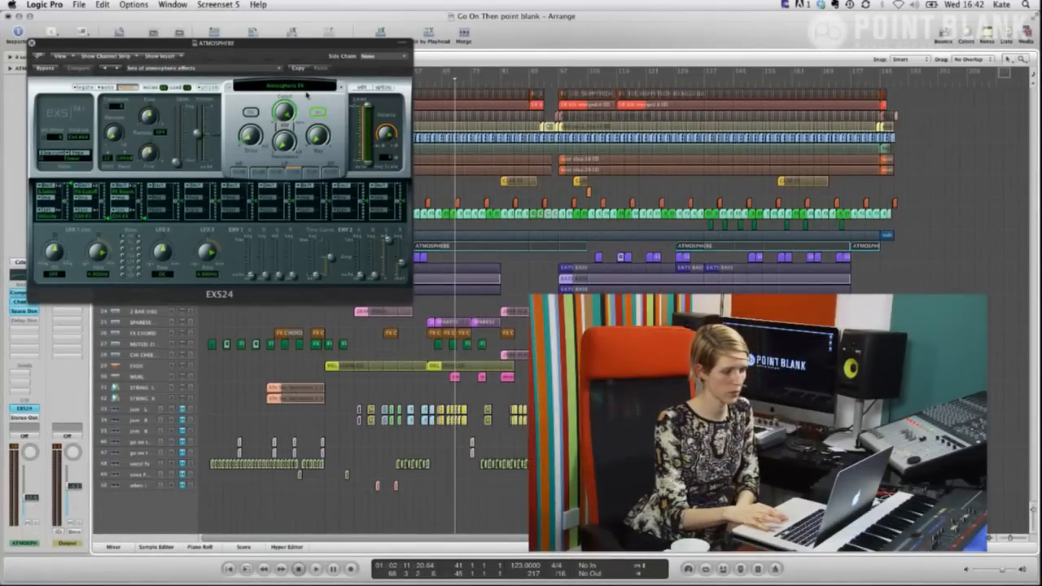
left_click(31, 42)
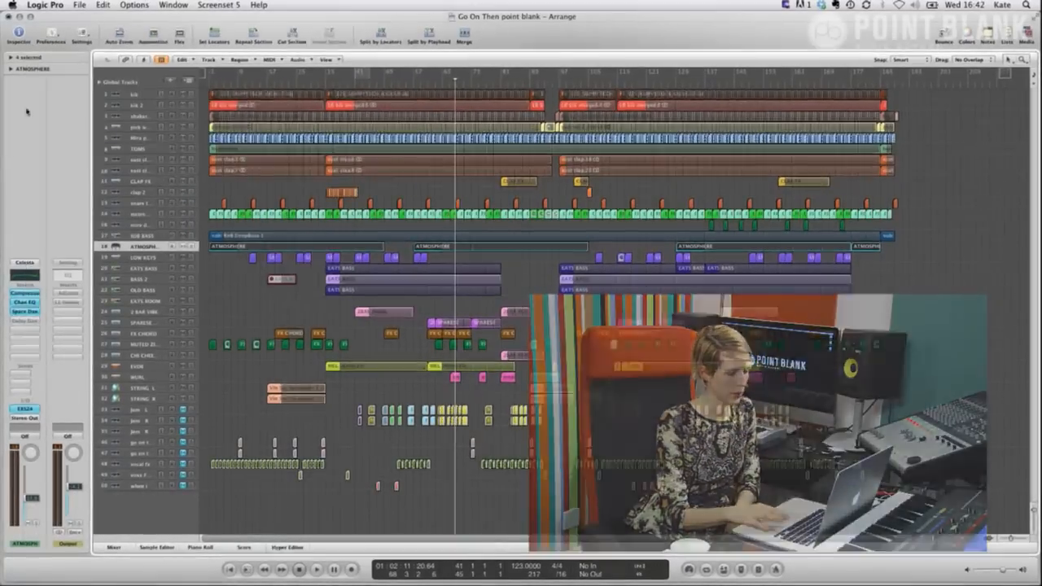
left_click(29, 296)
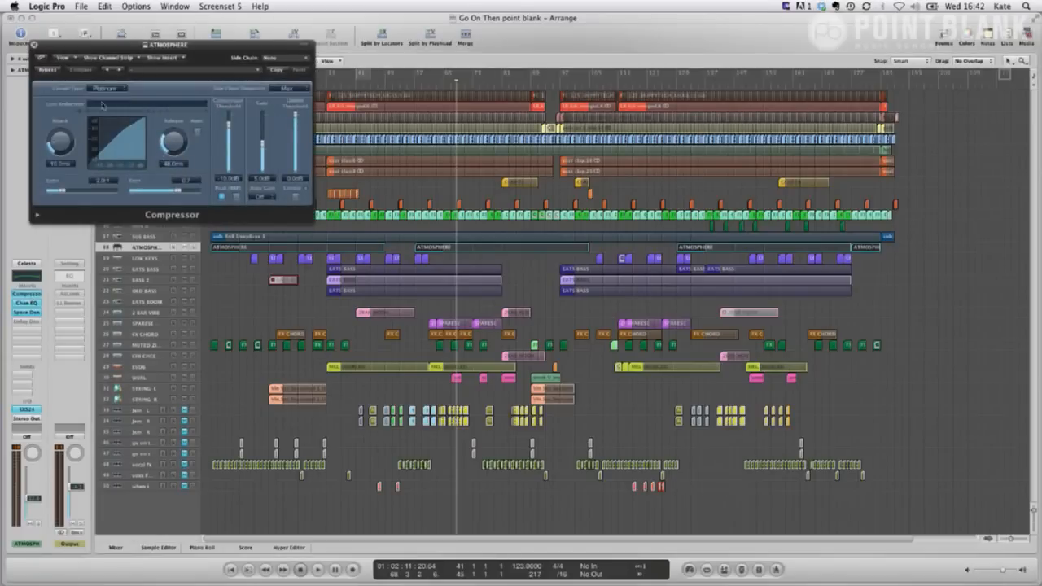
left_click(33, 43)
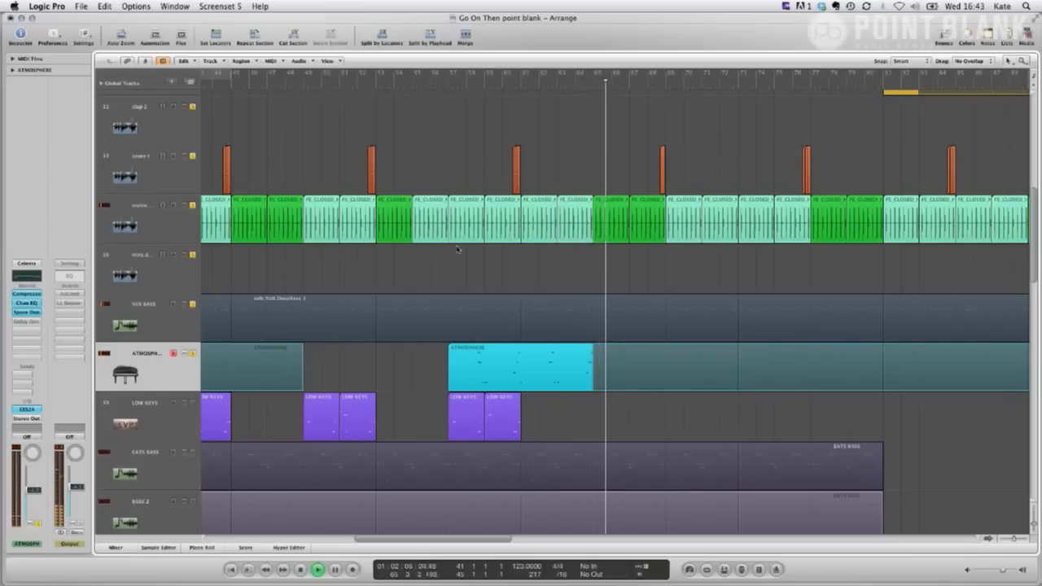
Step: Locate the EVD6 track among the melodic tracks, select it and open its EVD6 instrument
key("z")
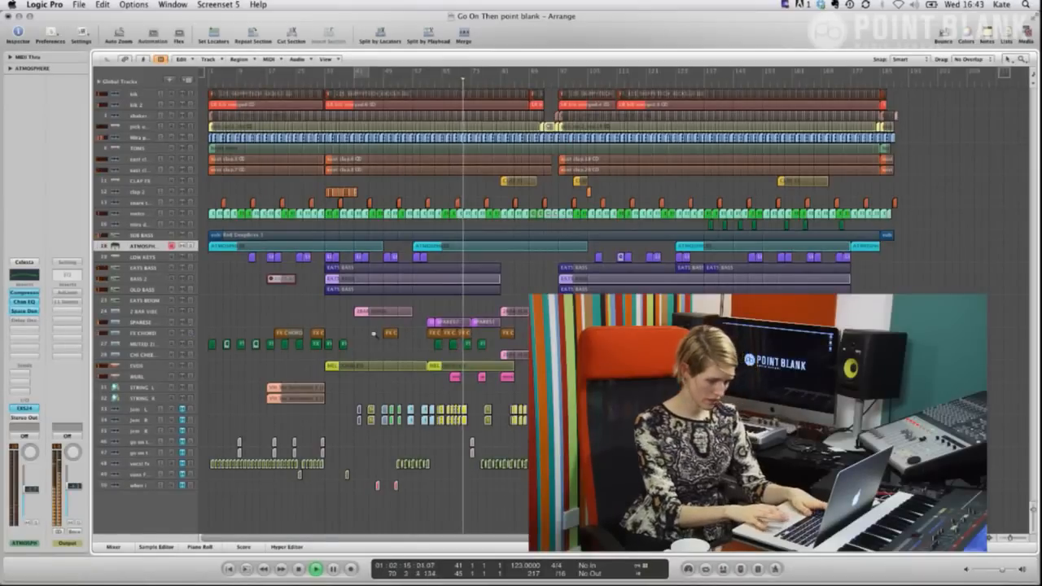
key("z")
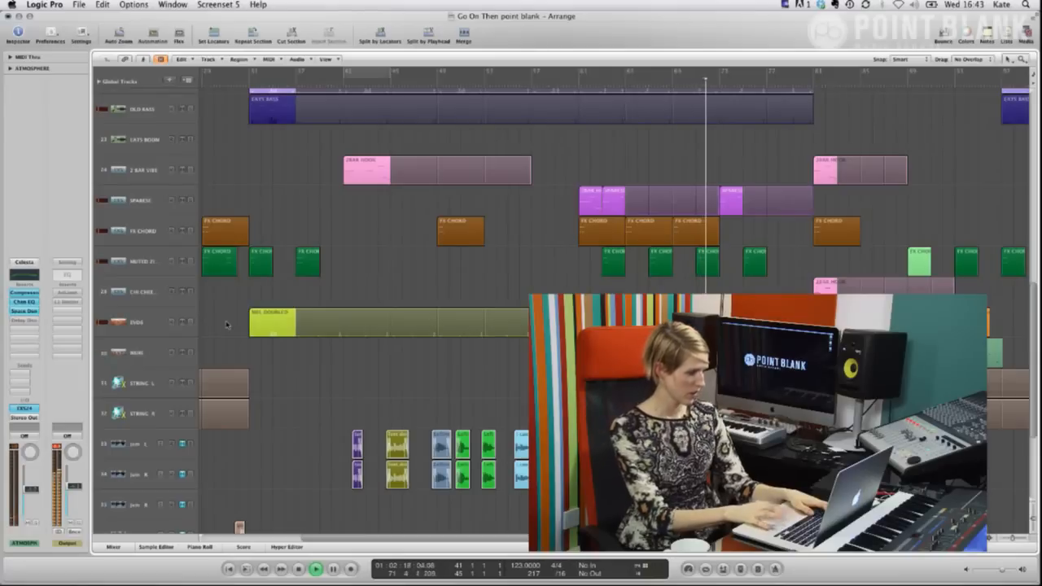
left_click(144, 353)
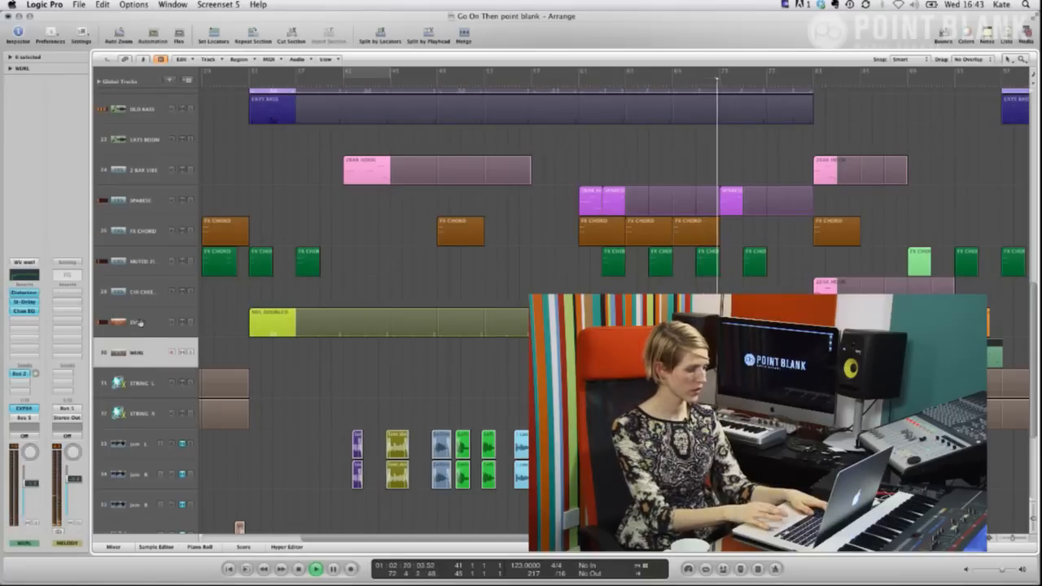
left_click(140, 322)
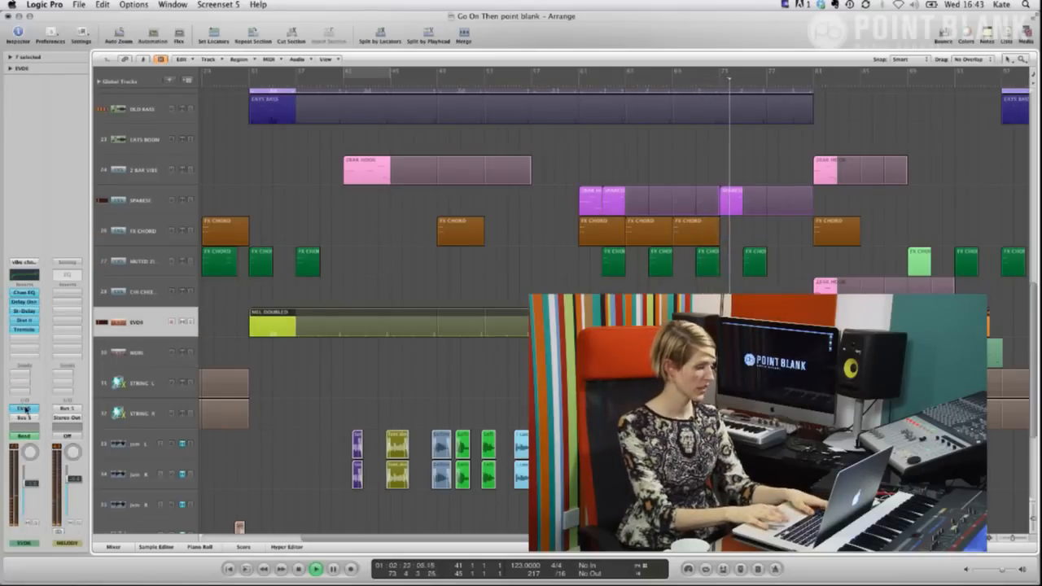
double_click(140, 323)
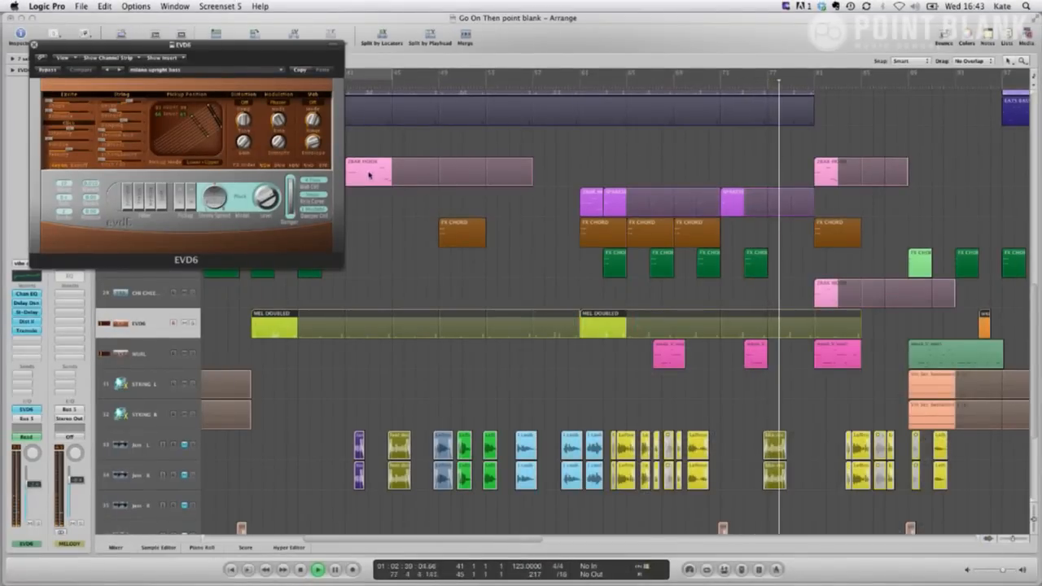
Step: Solo the EVD6 track and set the cycle range from bar 61 to bar 69
left_click(187, 325)
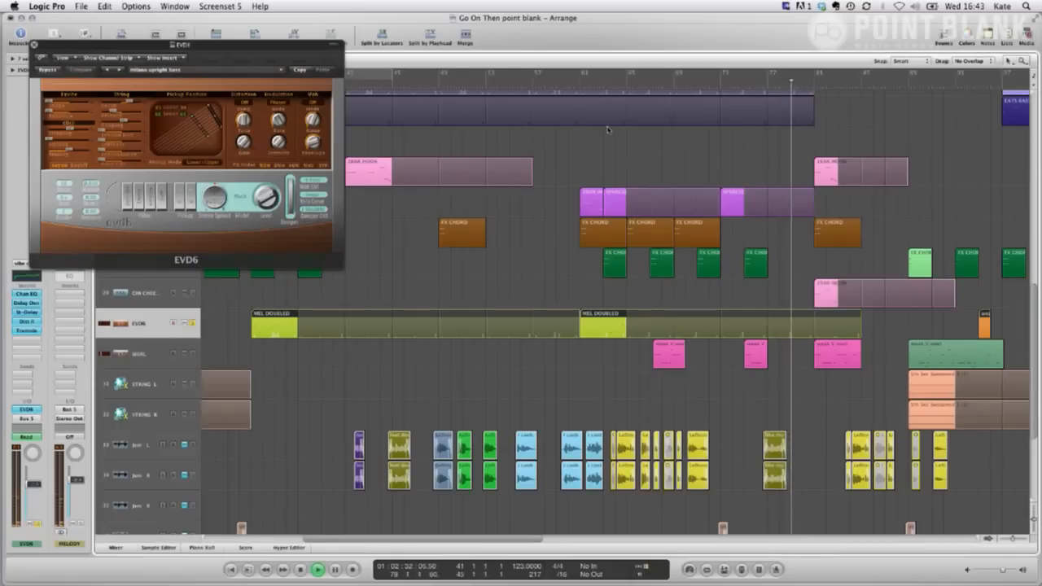
left_click_drag(583, 81, 672, 84)
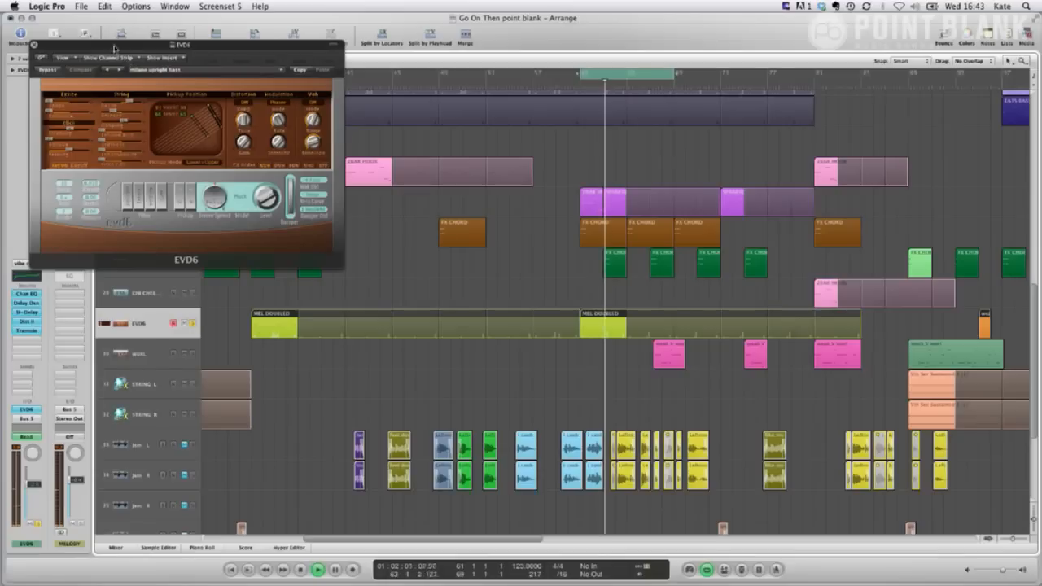
Step: Move the EVD6 window clear of the channel strip, bypass the delay, distortion and tremolo inserts, and open the Channel EQ
left_click_drag(115, 49, 327, 265)
left_click(32, 322, "alt")
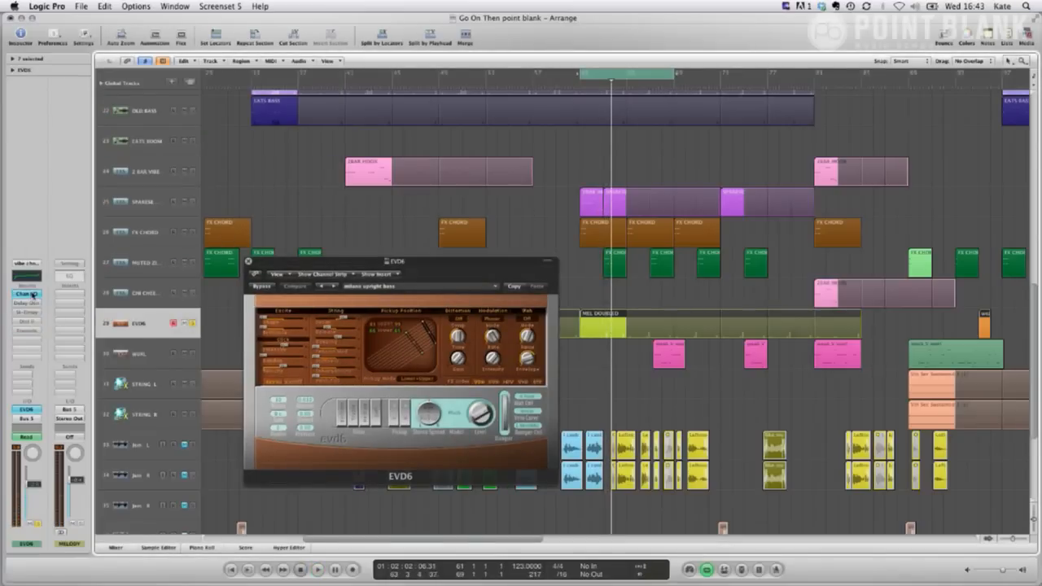
left_click(33, 295)
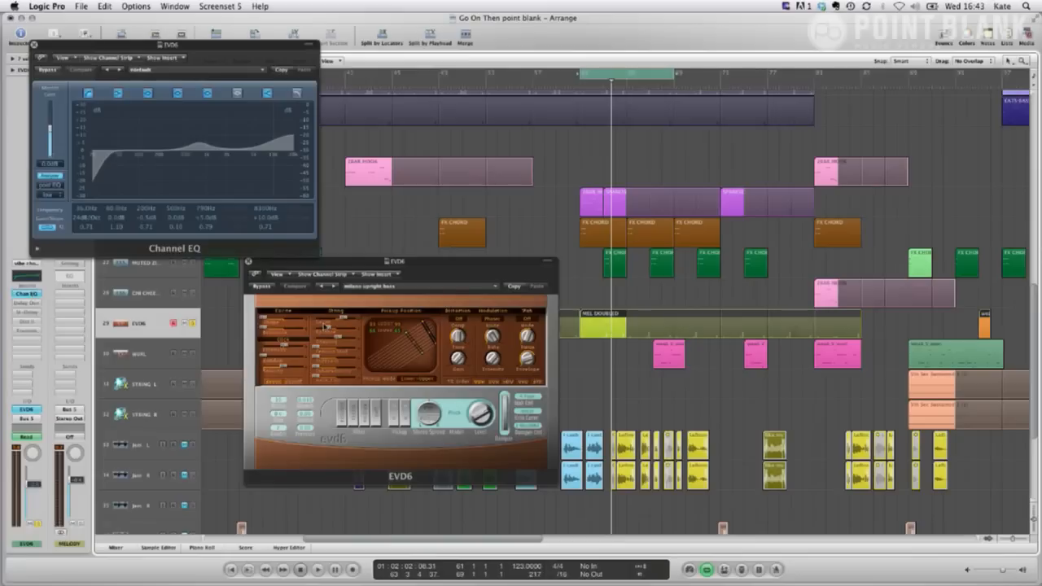
Step: Play the EVD6 track, open the re-enabled Delay Designer and the Stereo Delay, and toggle the Stereo Delay's bypass
left_click(344, 271)
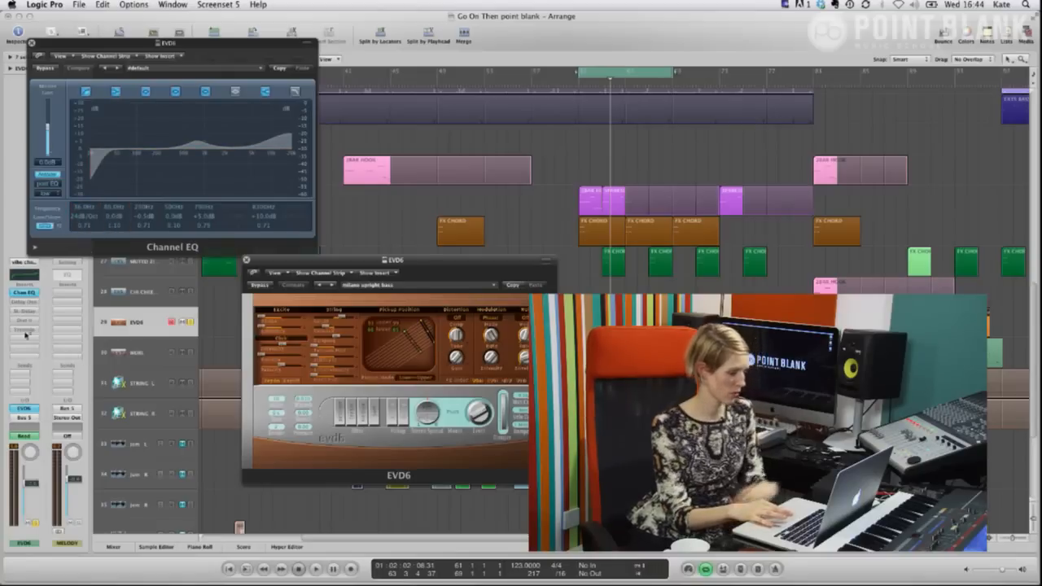
key("space")
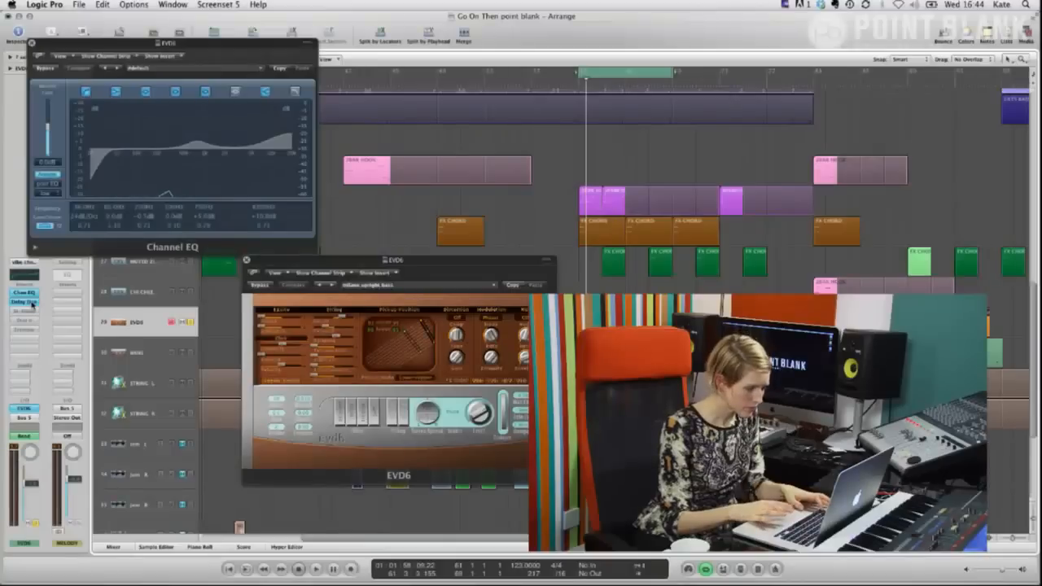
left_click(32, 304)
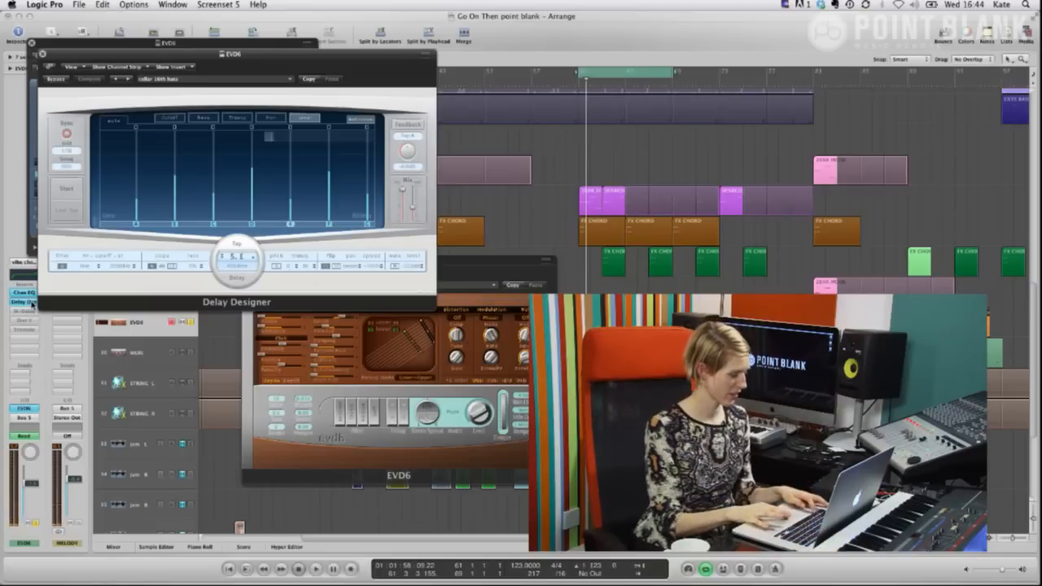
left_click(26, 312)
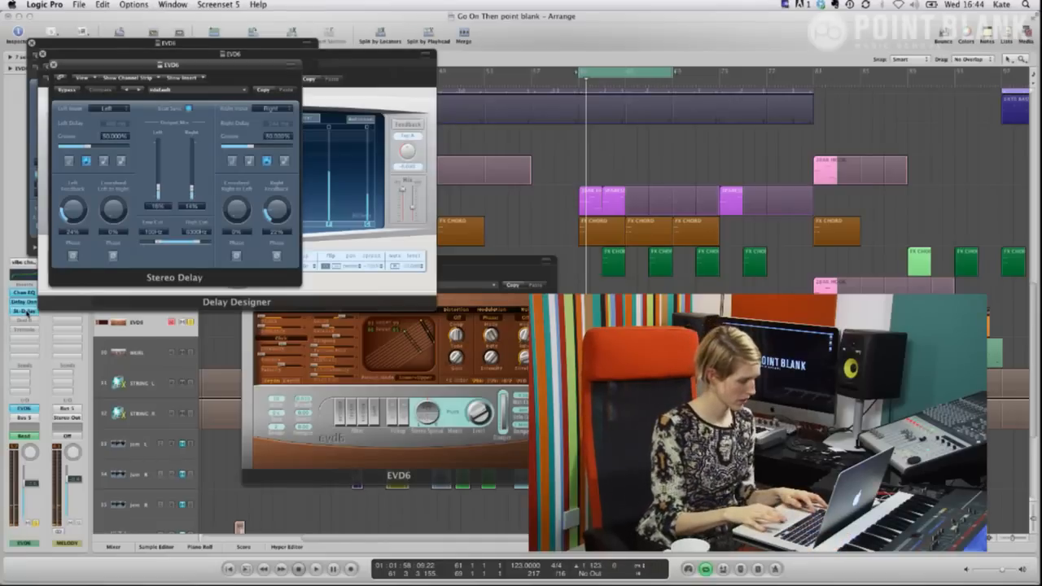
left_click(31, 315, "alt")
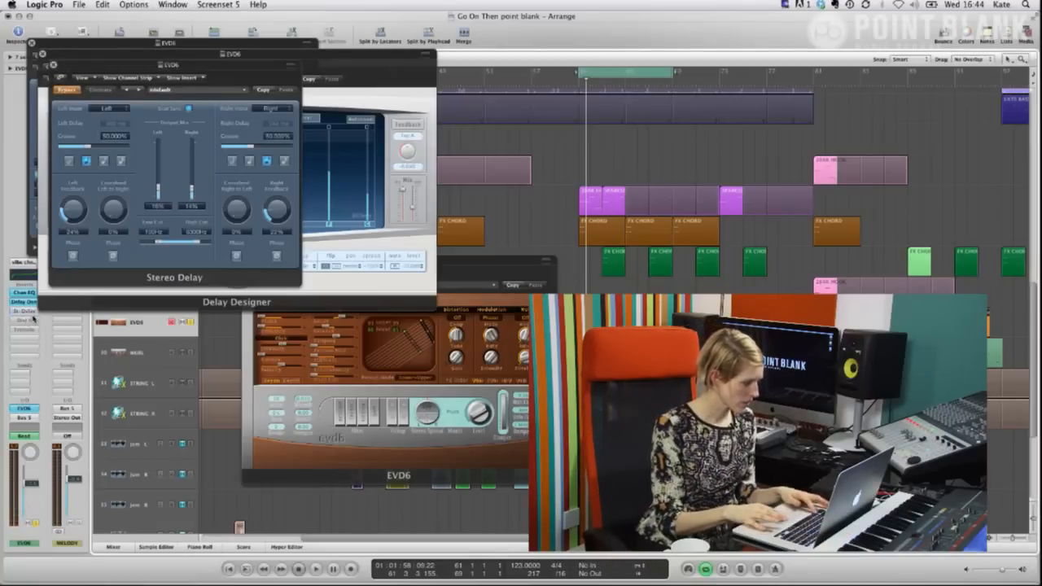
left_click(30, 315, "alt")
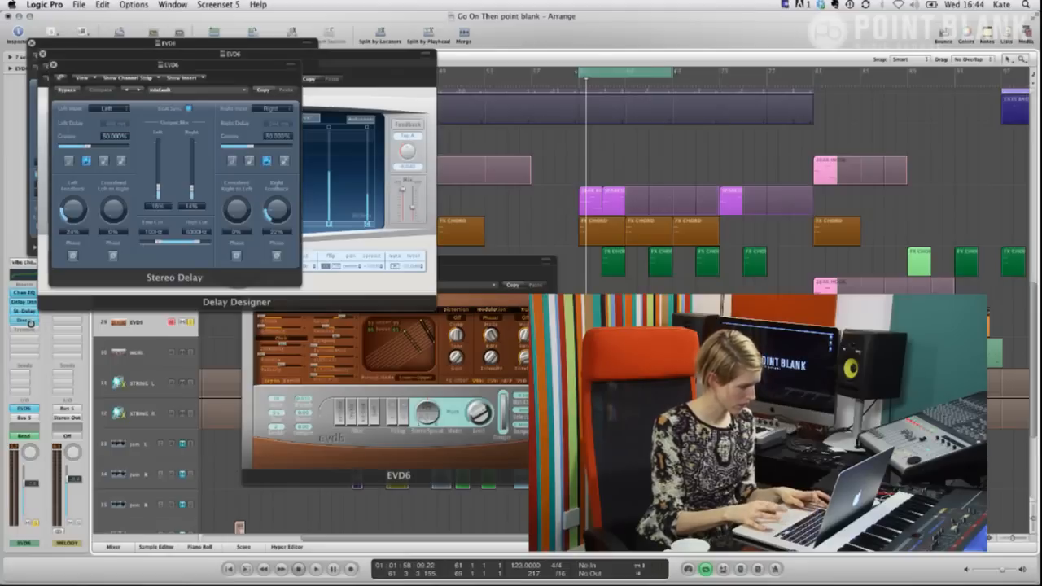
Step: Examine the Distortion II insert with its Growl type in an enlarged window and close it
left_click(33, 321)
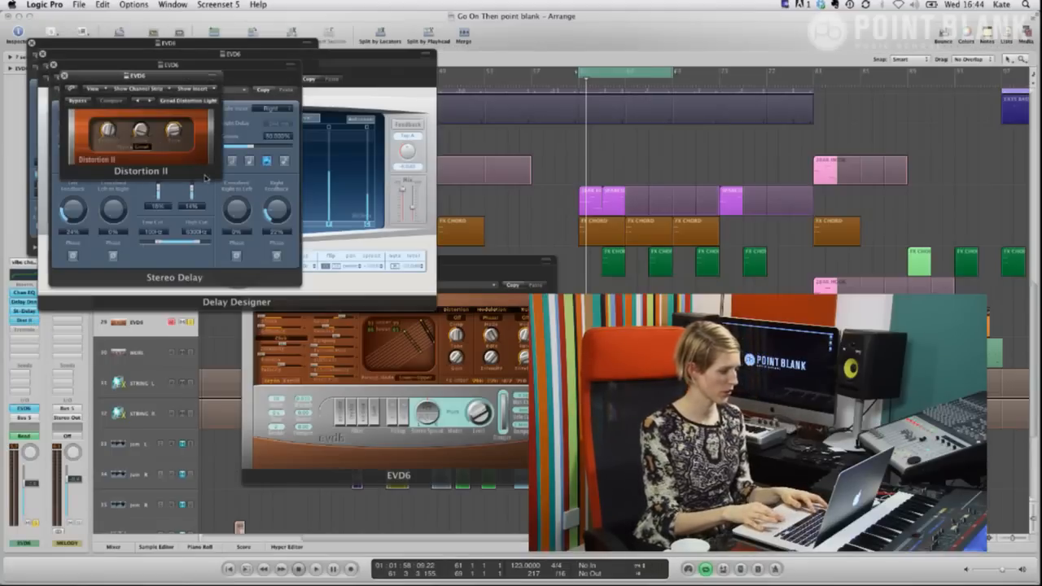
left_click_drag(217, 177, 494, 286)
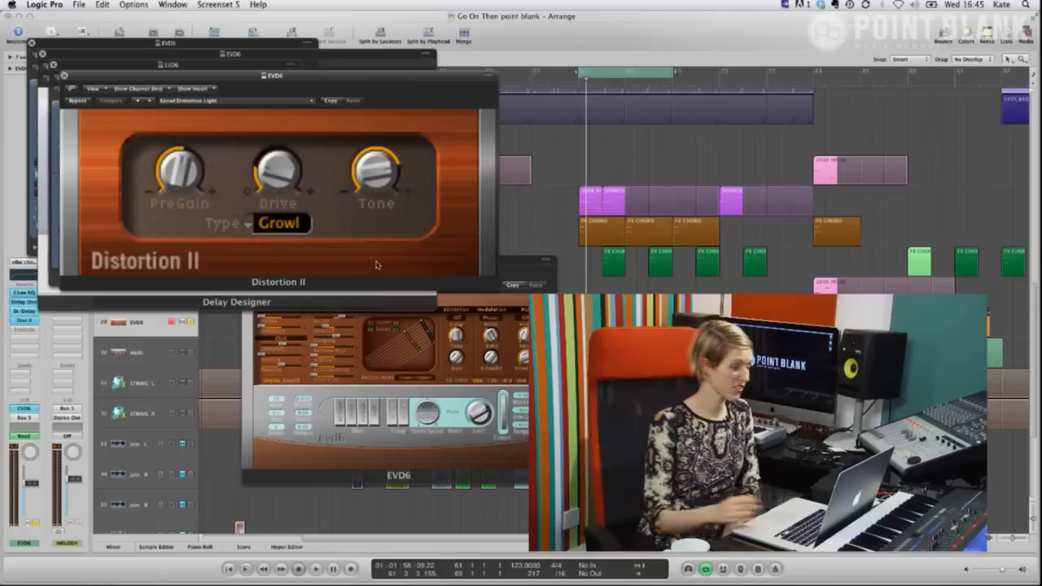
left_click(64, 76)
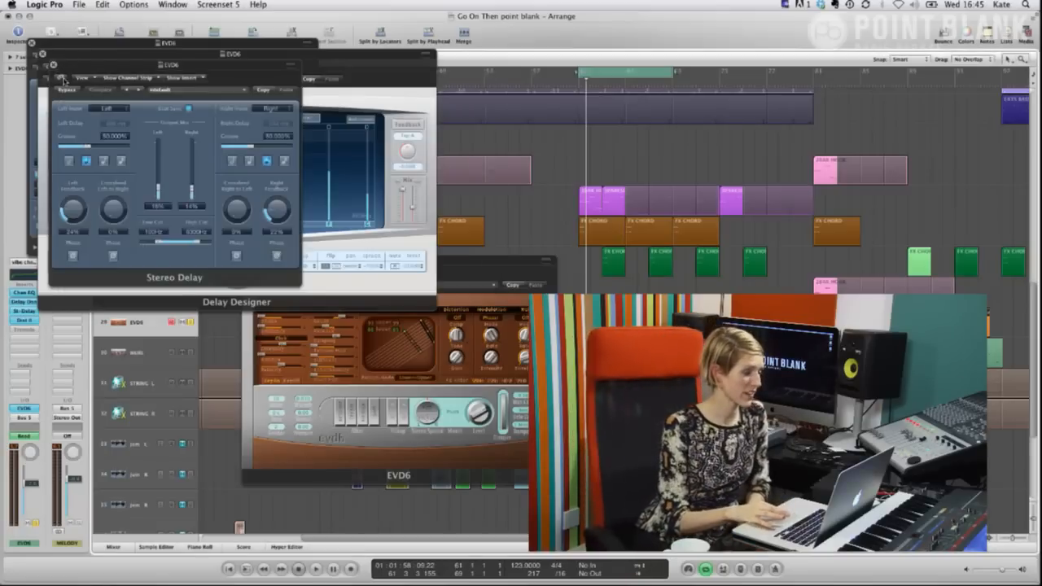
Step: Move the Stereo Delay window higher and re-enable the Tremolo insert on the EVD6 track
left_click_drag(126, 68, 124, 41)
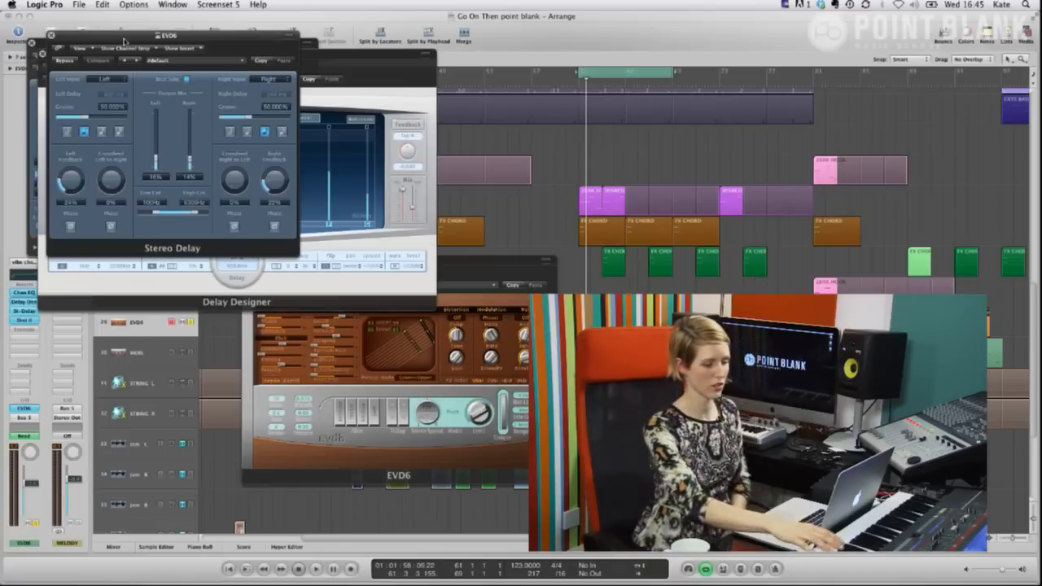
key("a")
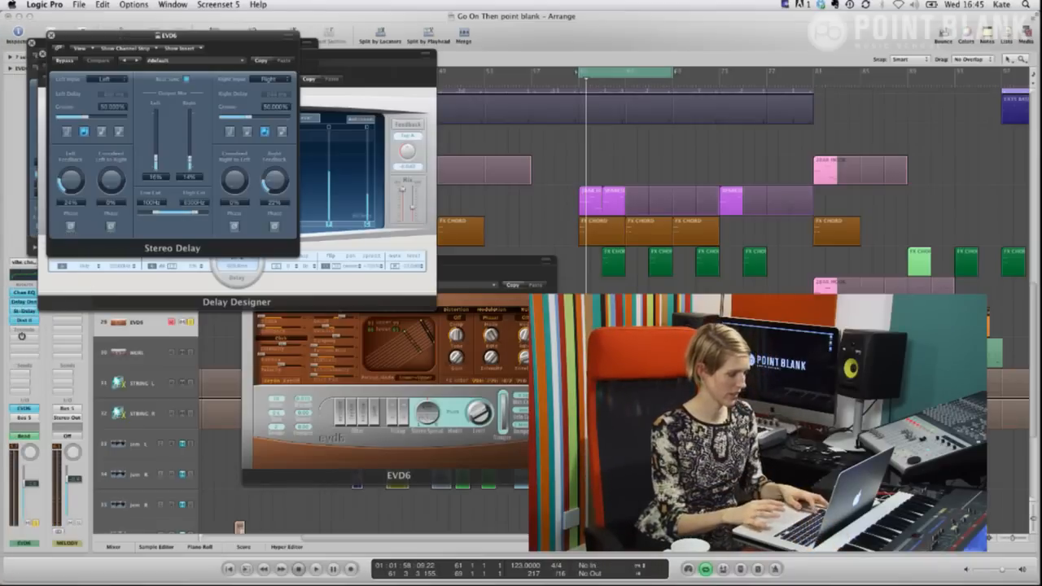
left_click(34, 330)
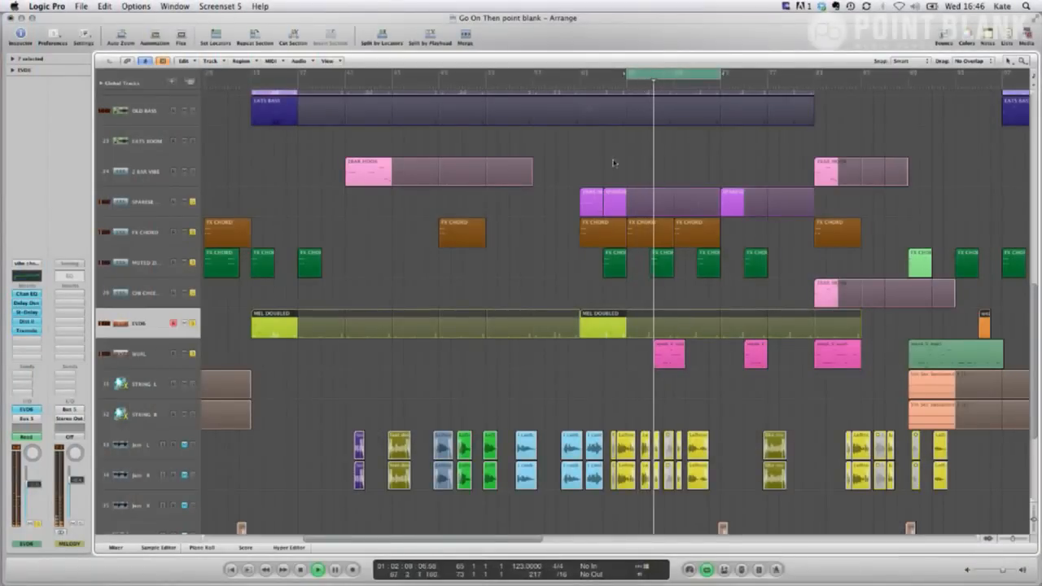
Step: Add the BASS 2 and OLD BASS tracks to the soloed melodic tracks during playback
scroll(467, 246, "up", 5)
left_click(193, 222)
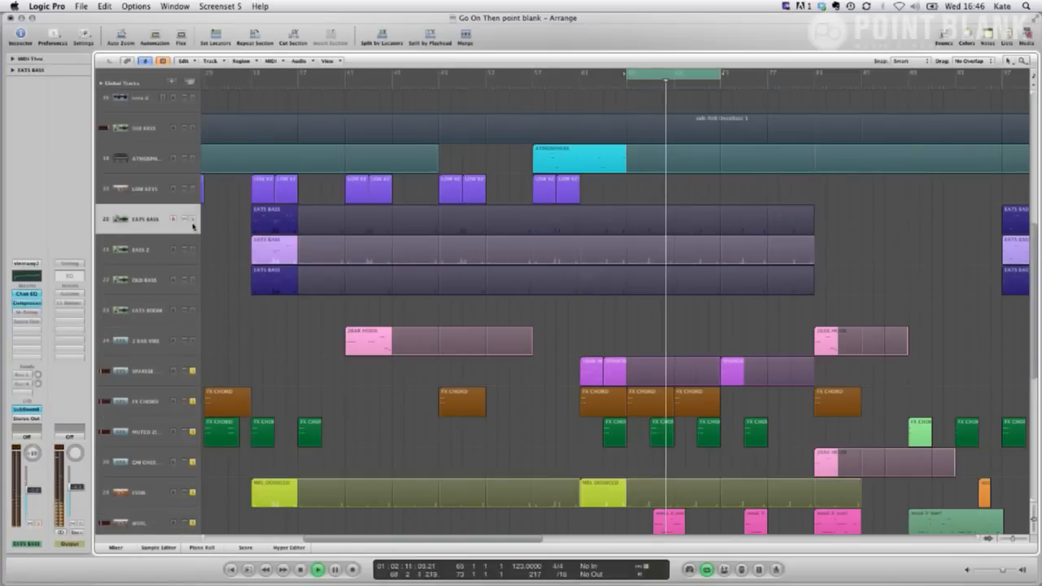
left_click(195, 275)
left_click(192, 249)
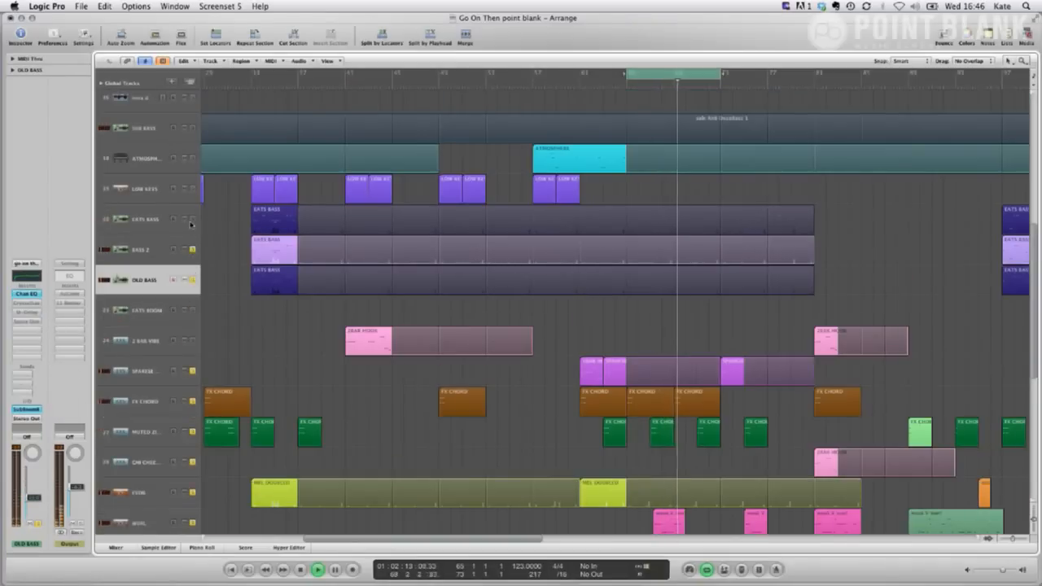
Step: Turn off the cycle and play from shortly before bar 89 to audition the STRING L and STRING R tracks, selecting each
scroll(278, 324, "down", 10)
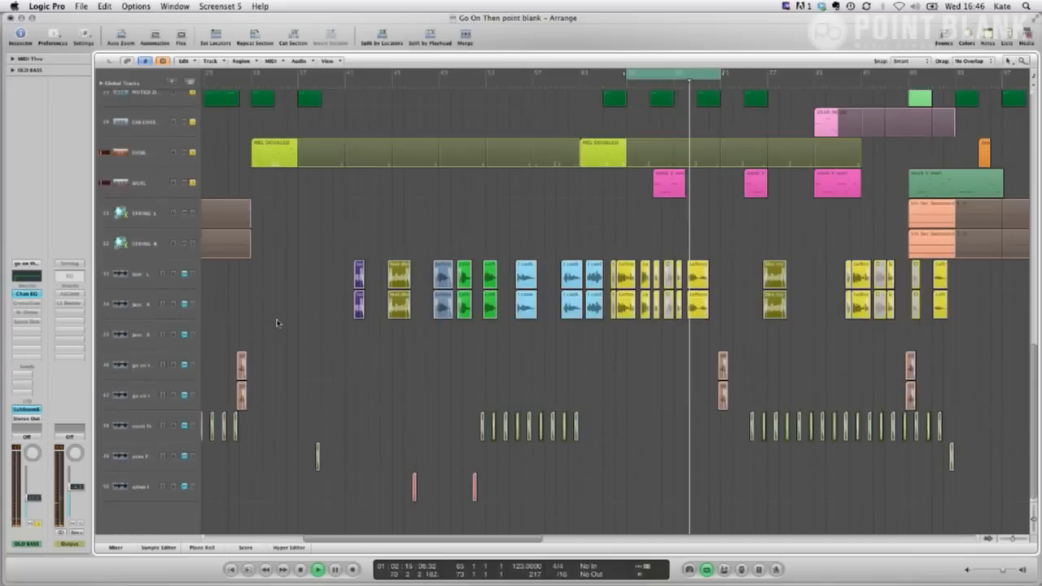
left_click(645, 79)
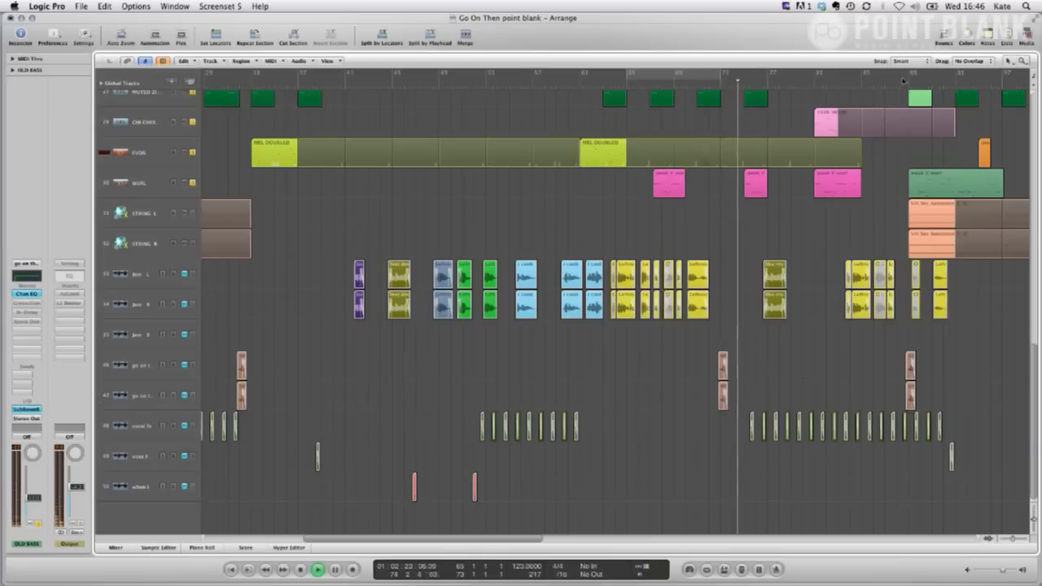
left_click(876, 85)
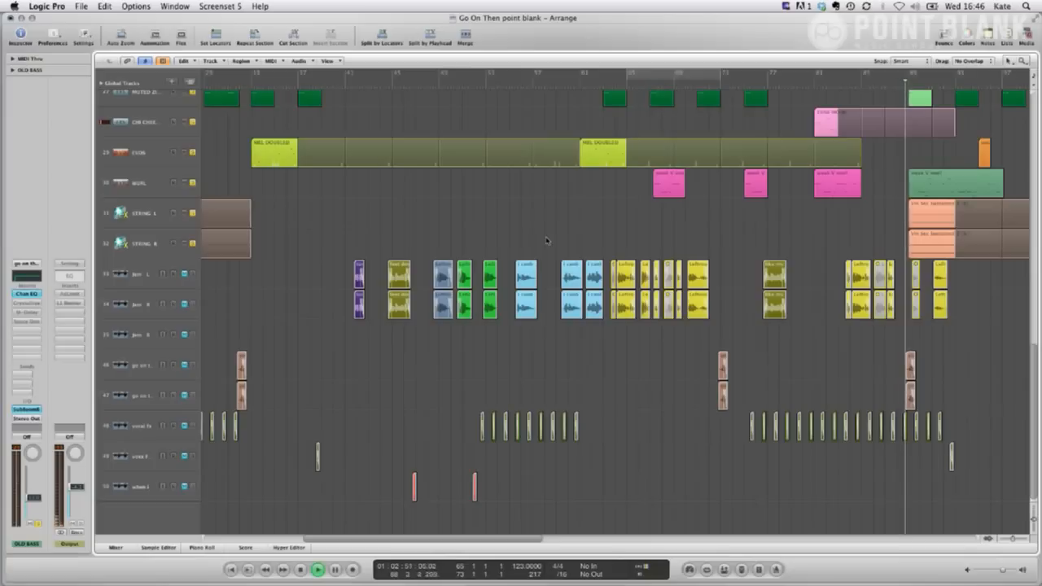
left_click(145, 218)
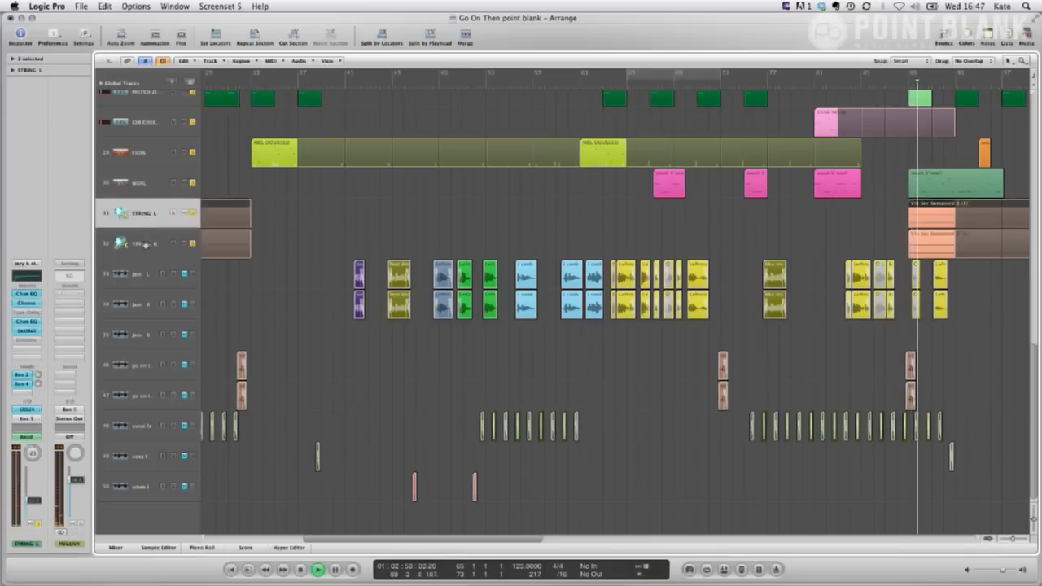
left_click(137, 245)
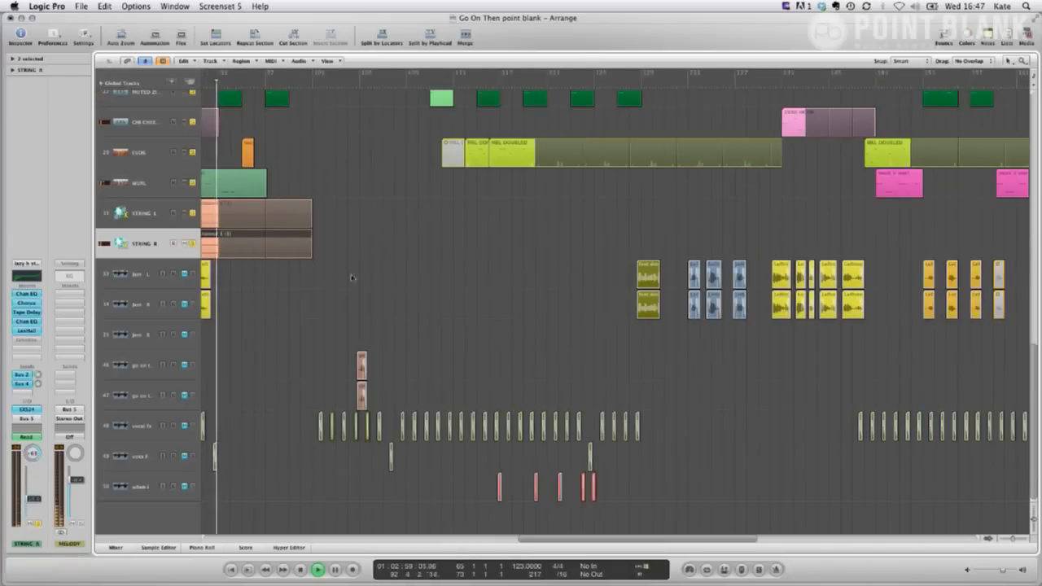
Step: Show the whole arrangement, clear the track solos and play the full instrumental mix
key("z")
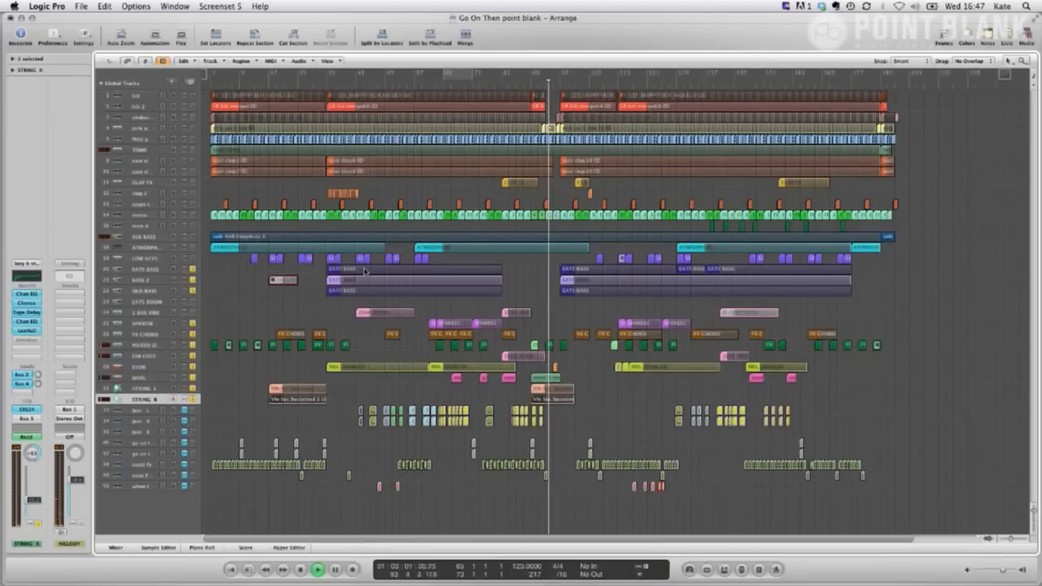
key("space")
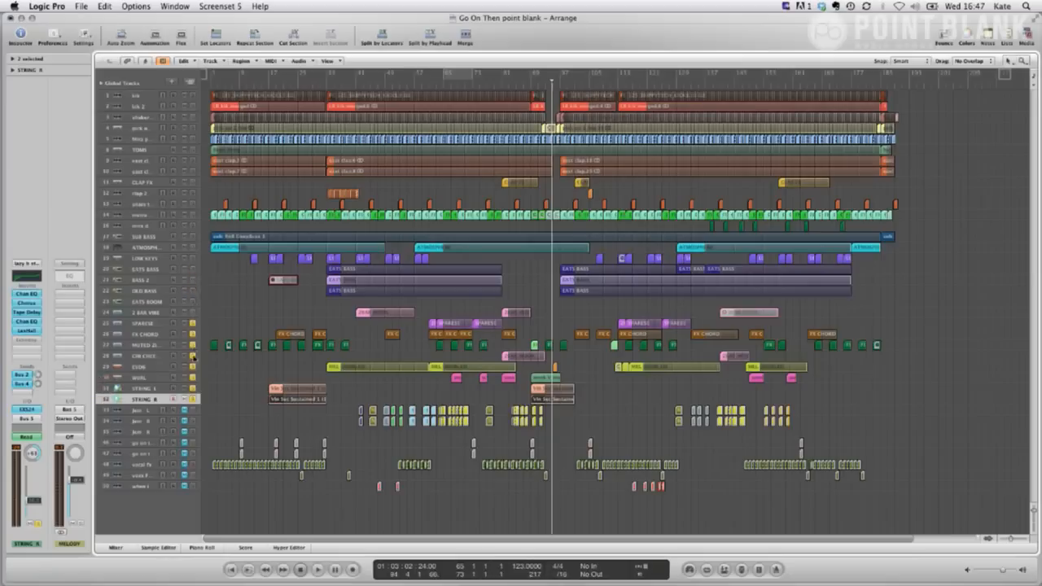
key("space")
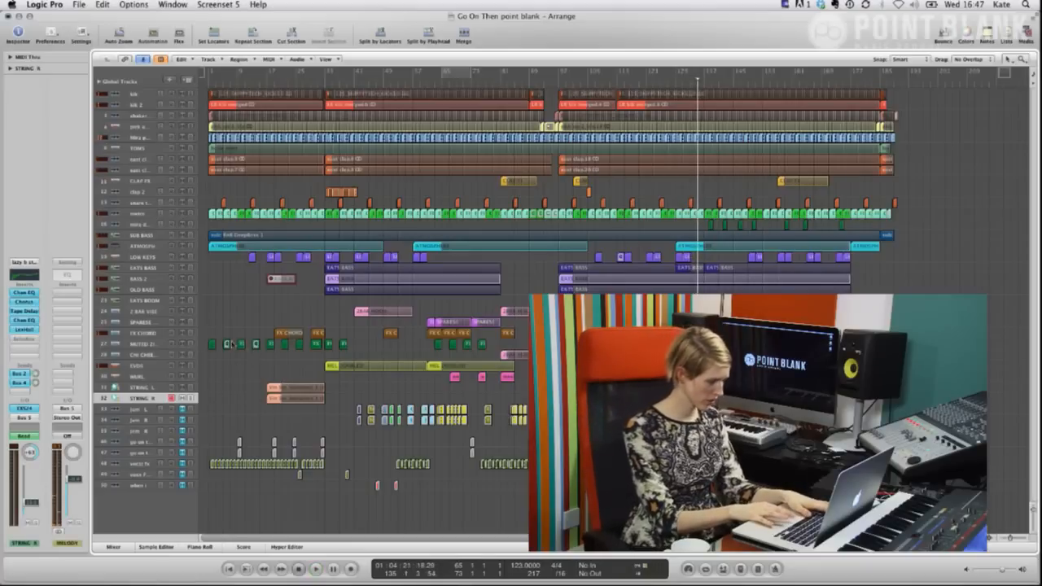
Step: Unmute the vocal tracks, select the Jam L track close up and show the track automation
left_click(182, 488)
key("z")
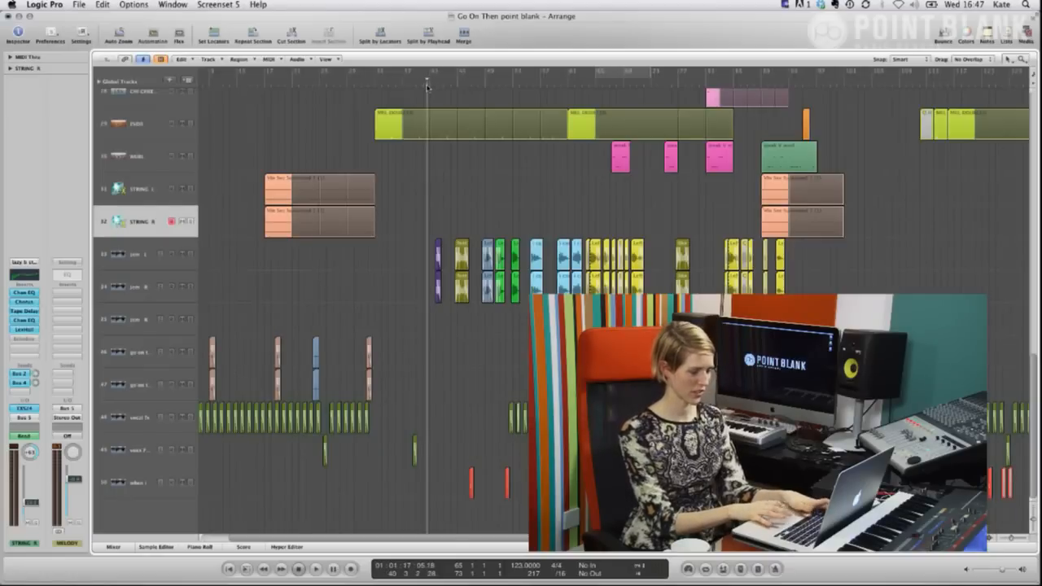
key("z")
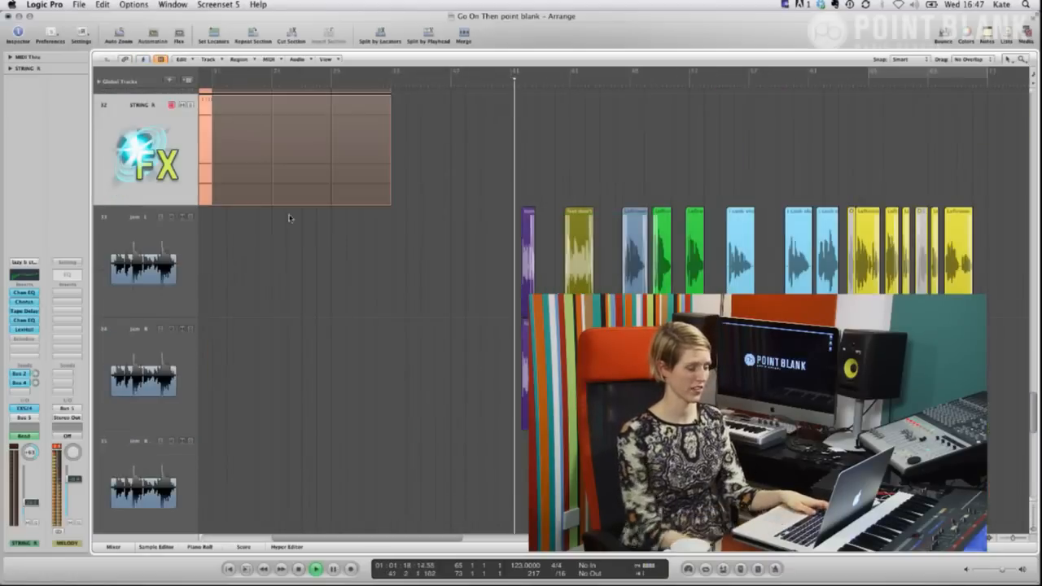
left_click(169, 230)
key("a")
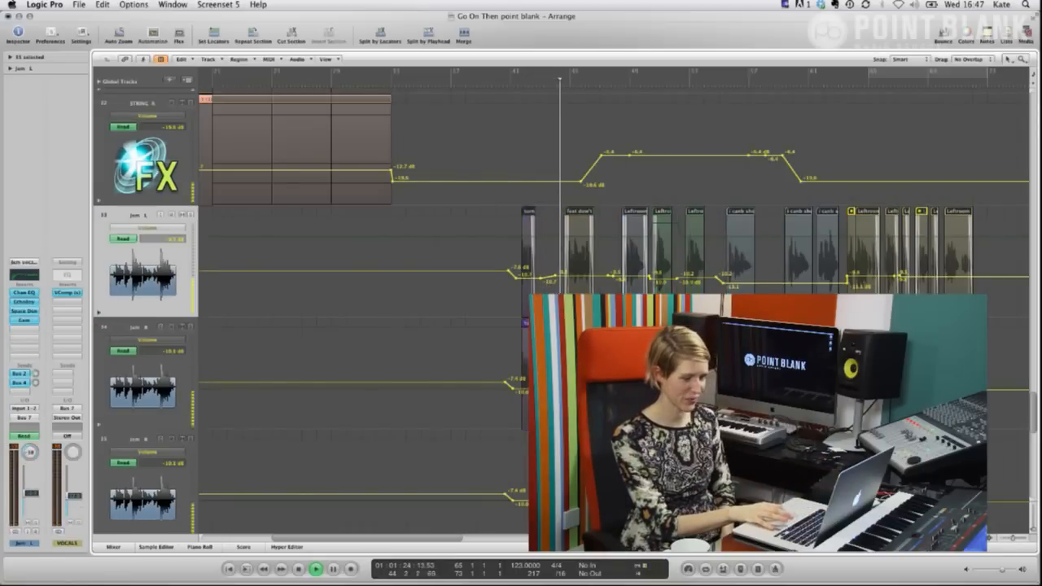
Step: Select the Jam L track's Volume automation across its vocal regions up to about bar 73 and raise it
left_click(482, 278)
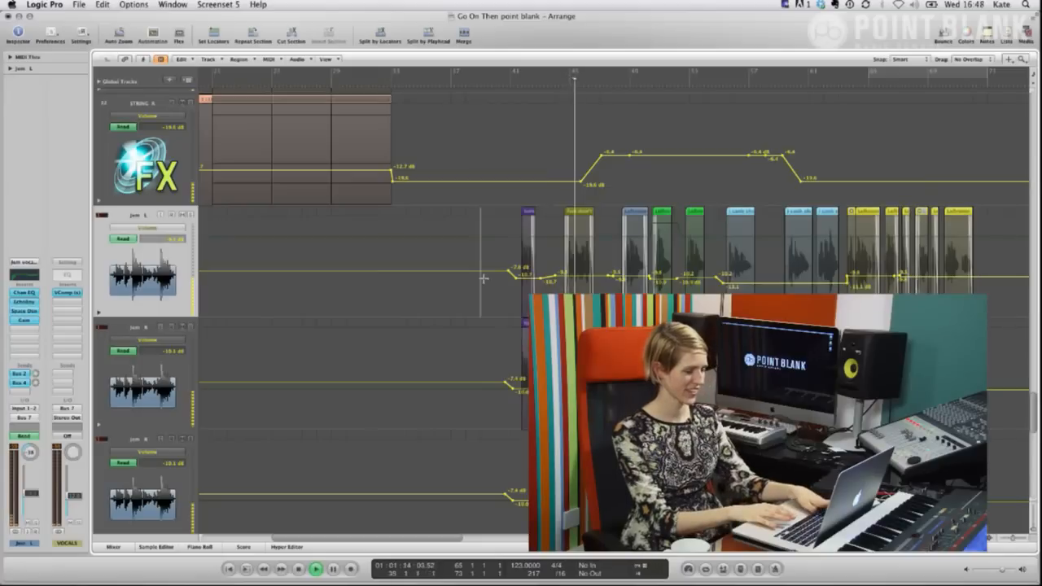
left_click_drag(483, 279, 954, 276)
key("Escape")
left_click(1005, 313)
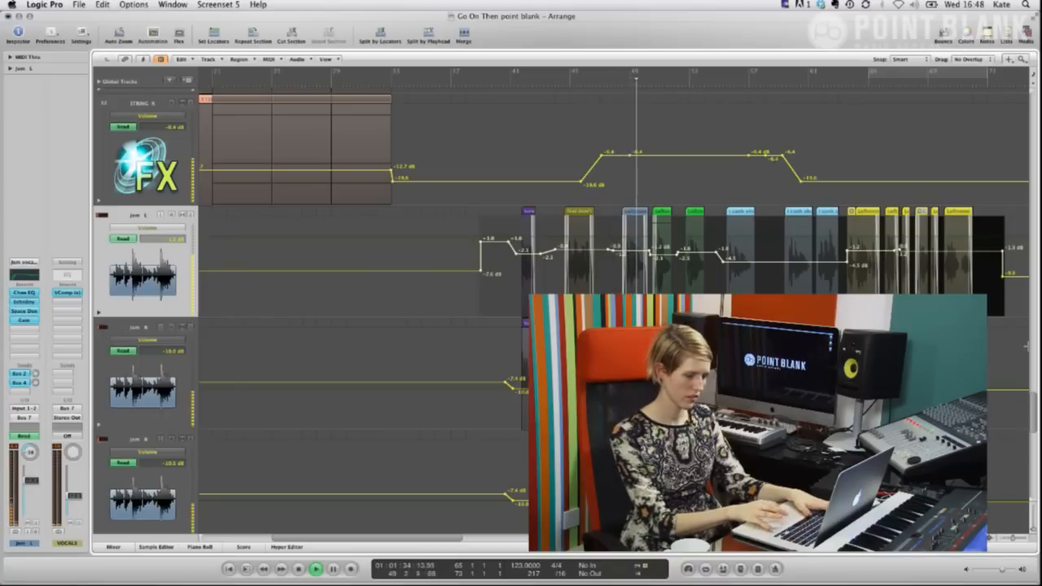
Step: Raise the Volume automation over the same vocal section on the two Jam R tracks and hide the automation
left_click_drag(570, 326, 483, 361)
key("Escape")
left_click(448, 389)
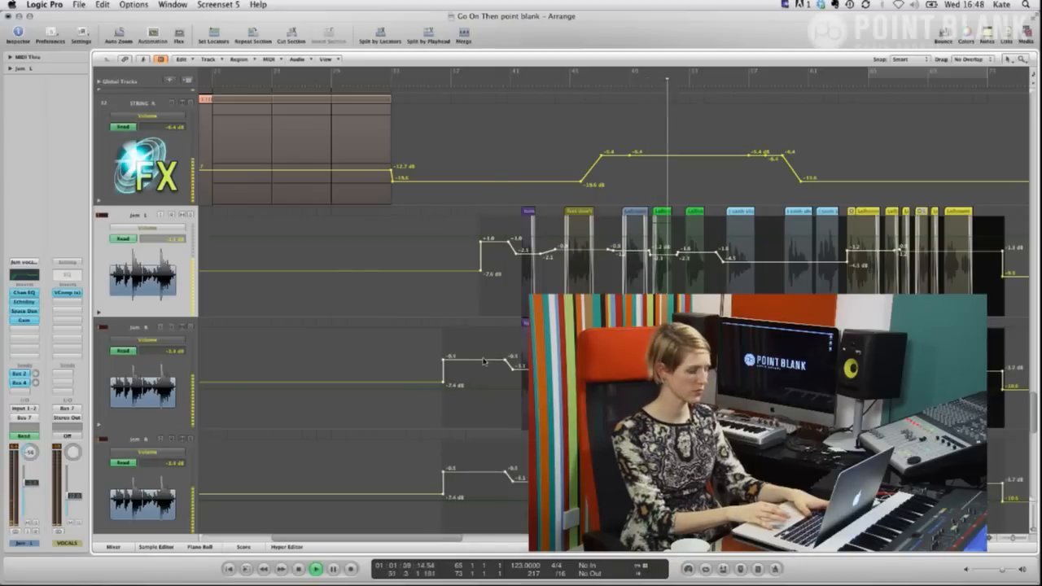
key("a")
Step: Examine the Jam vocal regions and the vocal effect tracks beneath them while the full arrangement plays
key("z")
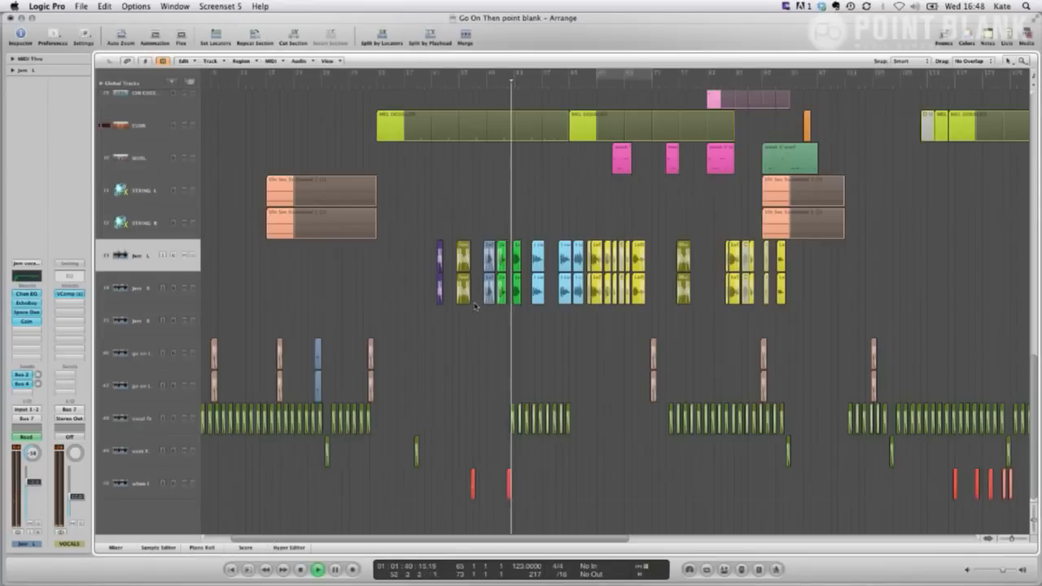
key("z")
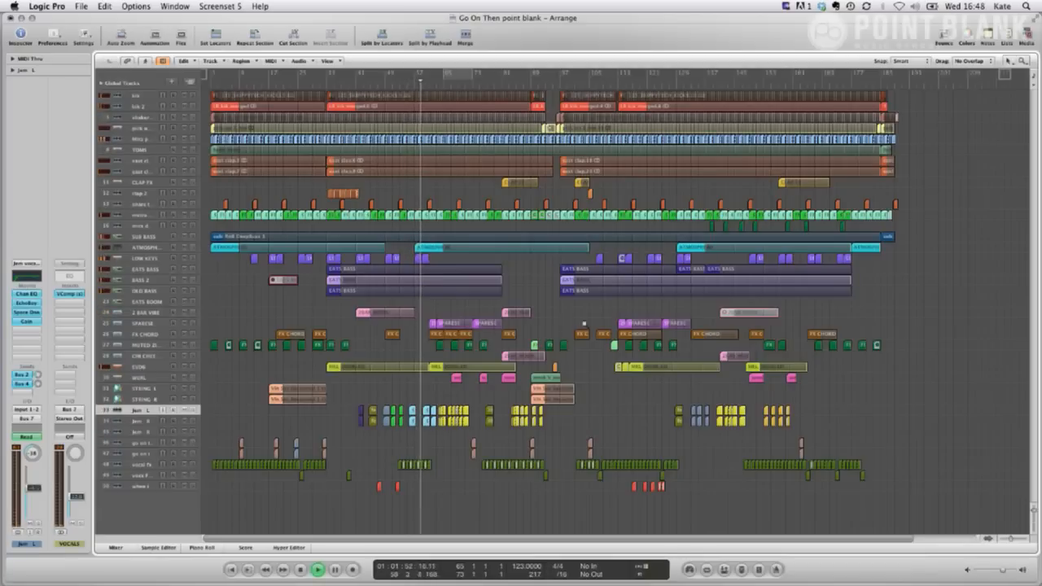
left_click_drag(548, 434, 348, 373)
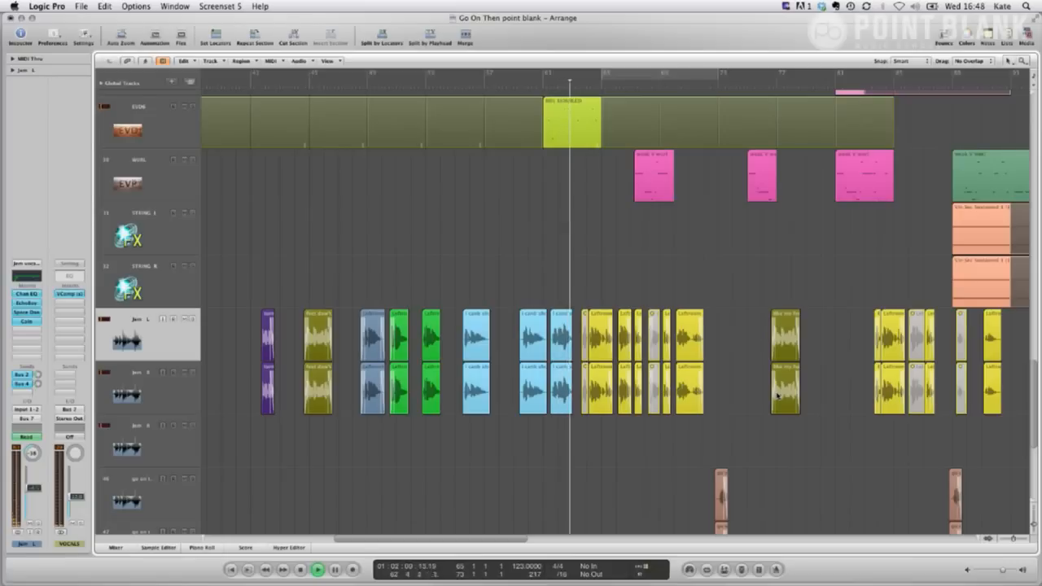
scroll(646, 355, "down", 5)
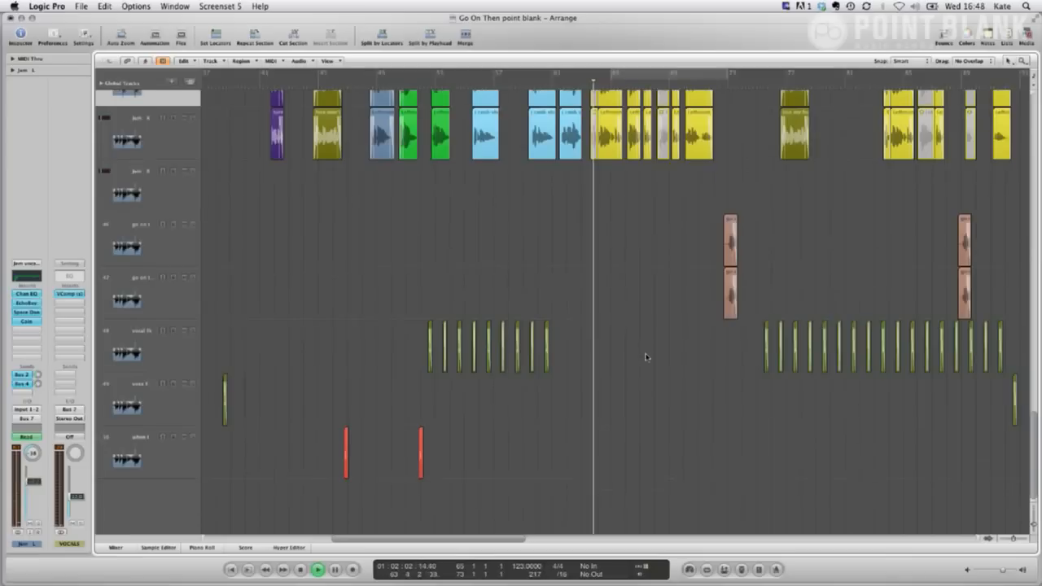
scroll(646, 356, "up", 3)
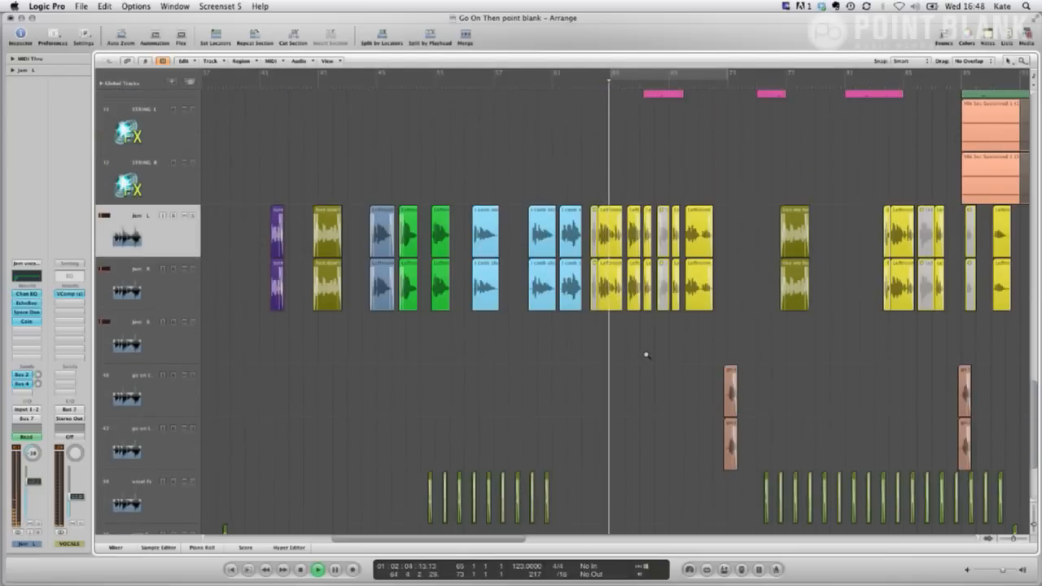
key("z")
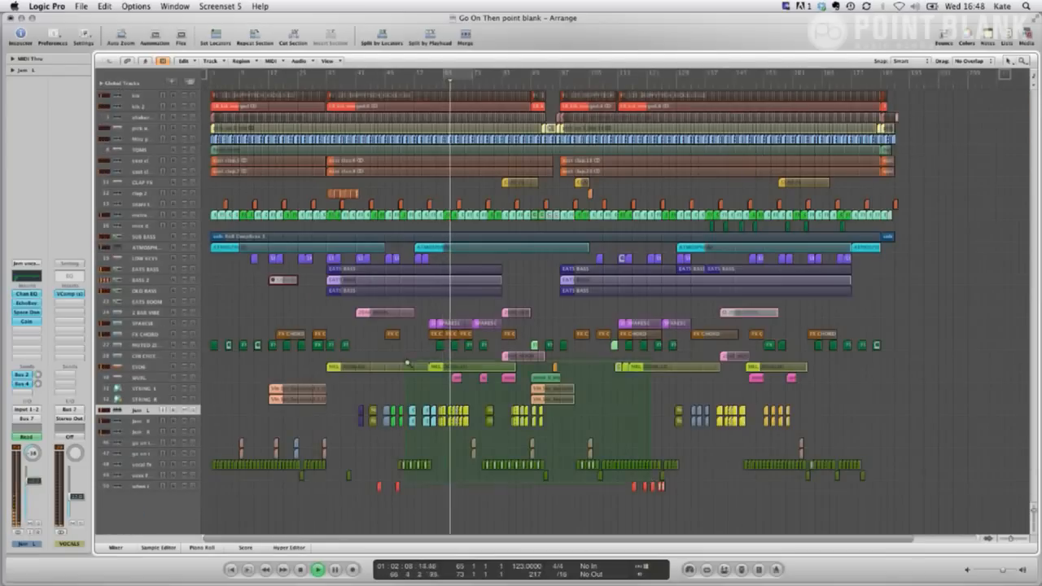
key("z")
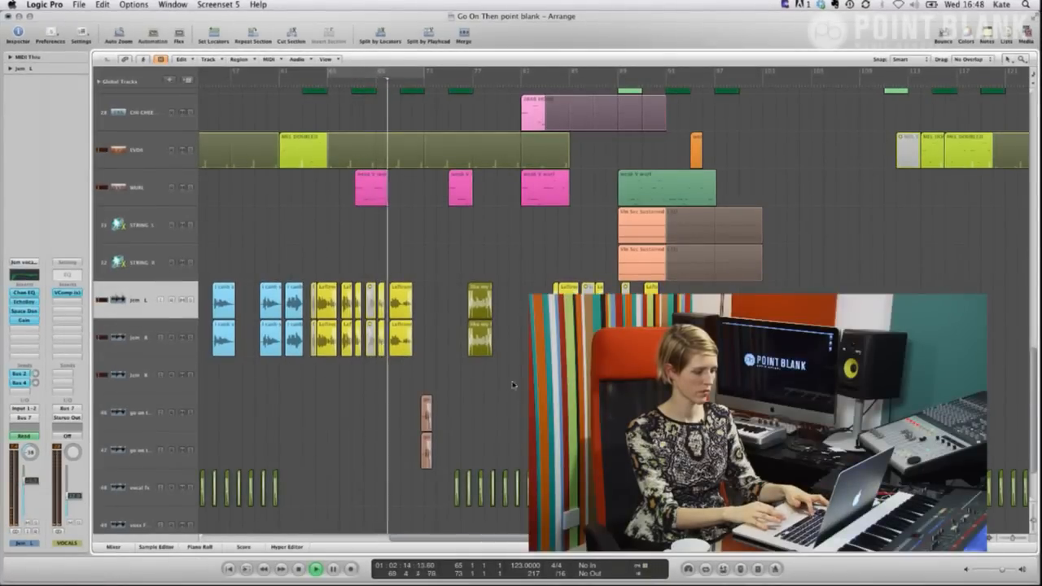
Step: Examine the WURL and vocal regions around bars 60 to 90 close up and select the WURL region at bar 83
key("z")
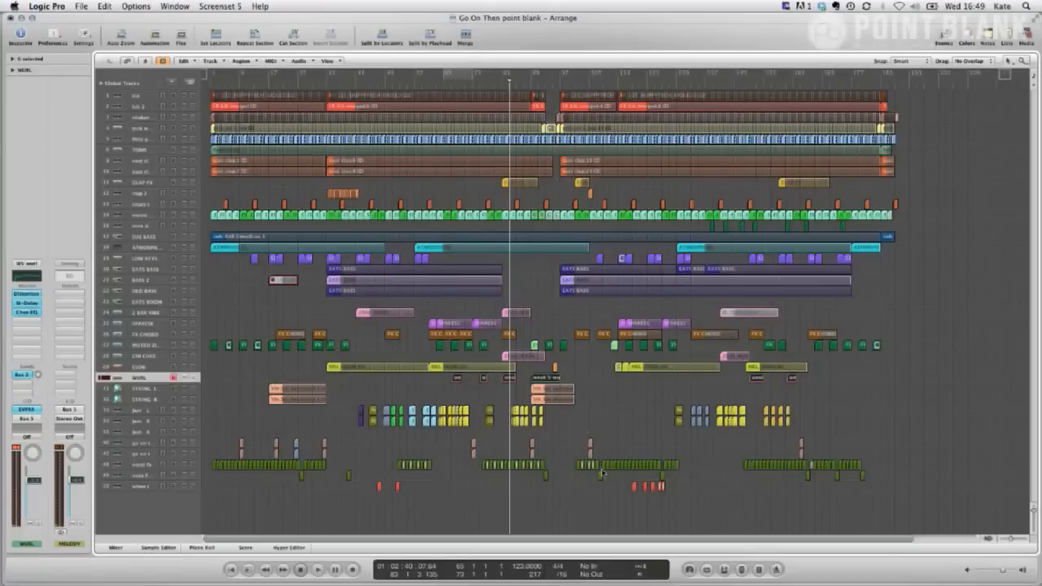
left_click_drag(603, 474, 382, 332)
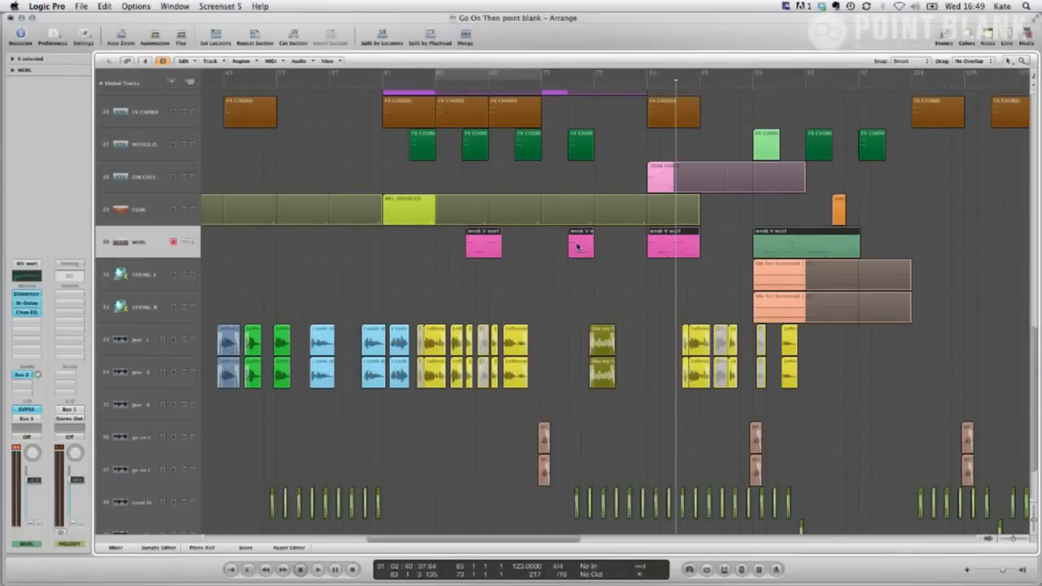
left_click(570, 288)
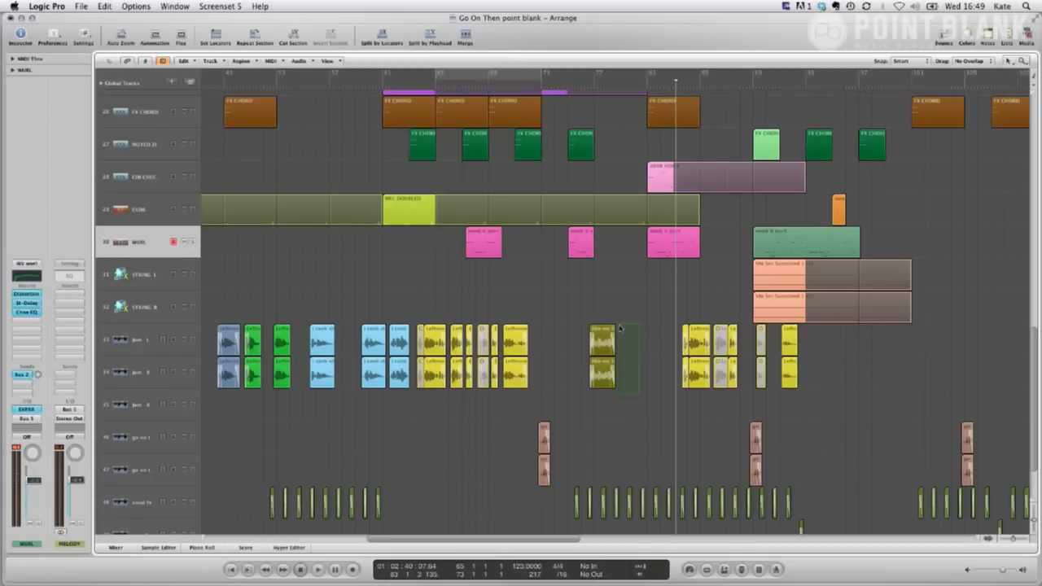
left_click(662, 245)
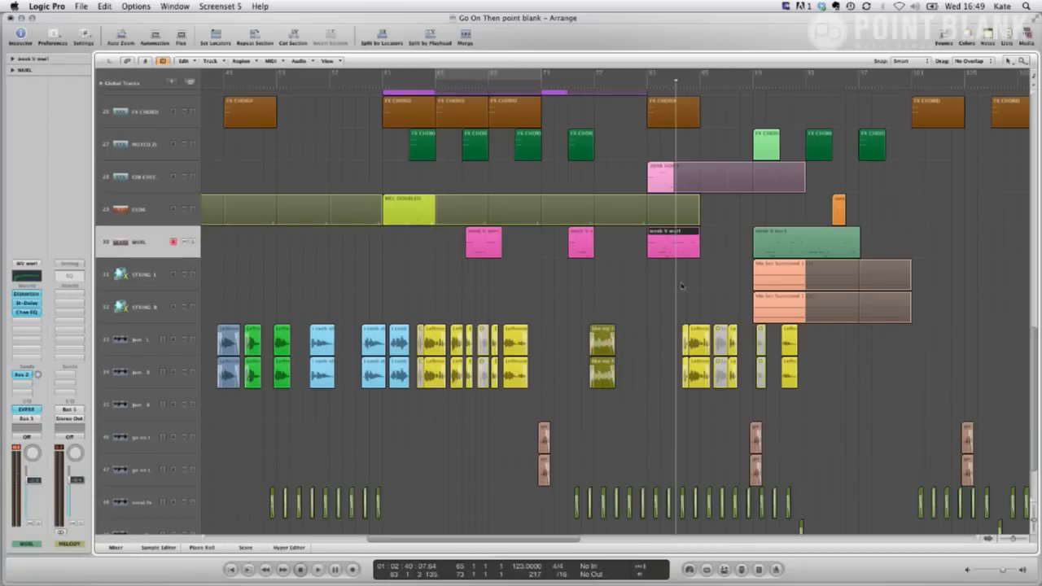
left_click_drag(677, 305, 754, 398)
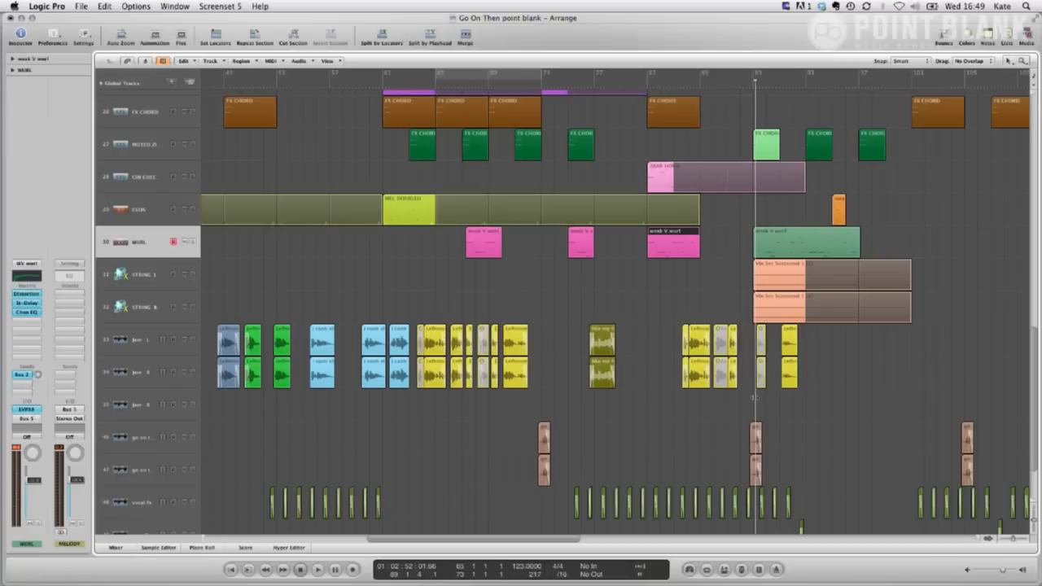
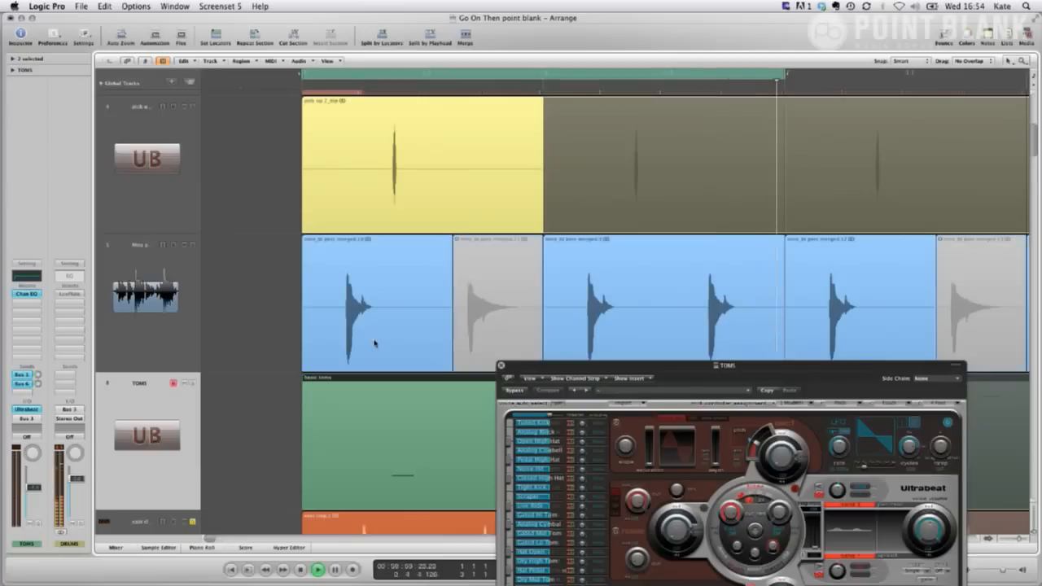
Step: Move the TOMS Ultrabeat window aside, briefly mute the merged percussion track, solo the pick up track and select its region
left_click_drag(585, 368, 735, 476)
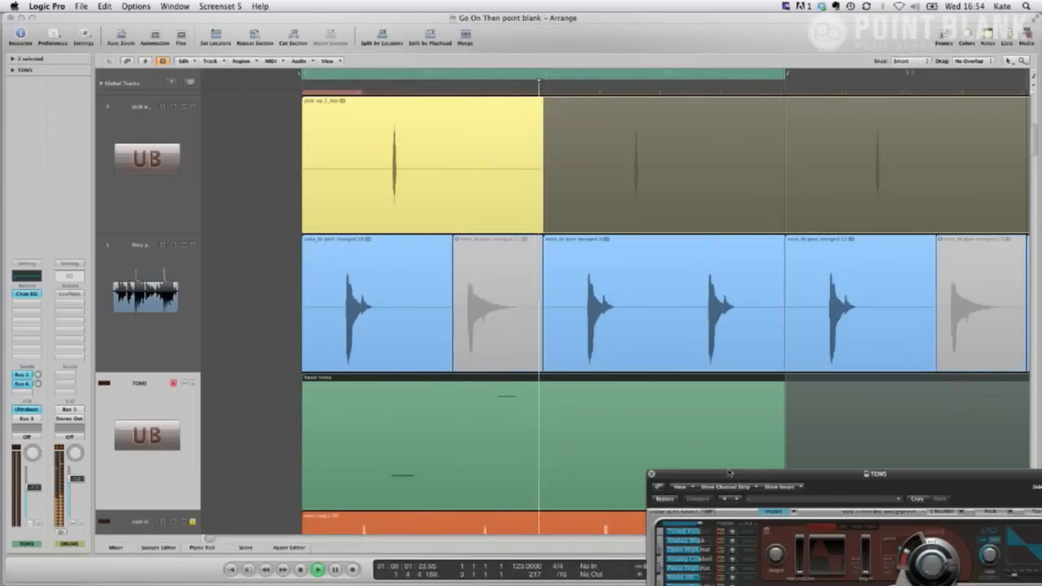
left_click(185, 246)
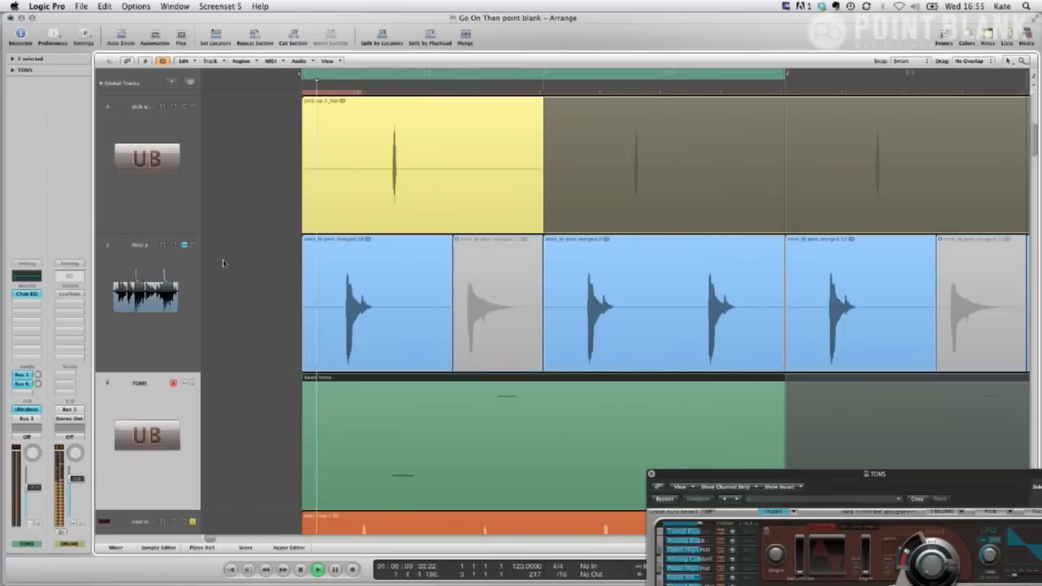
left_click(193, 107)
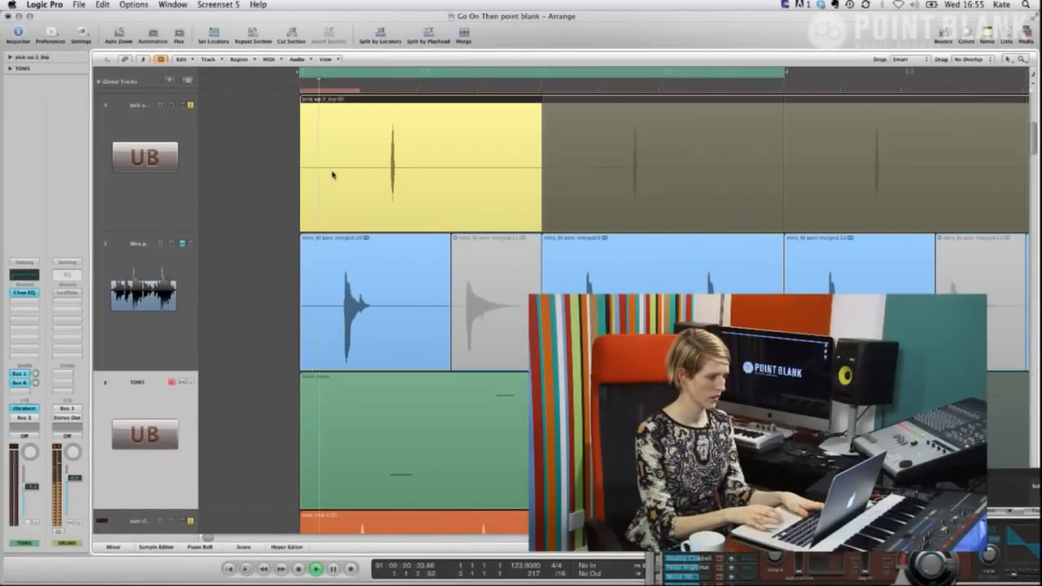
left_click_drag(366, 133, 460, 210)
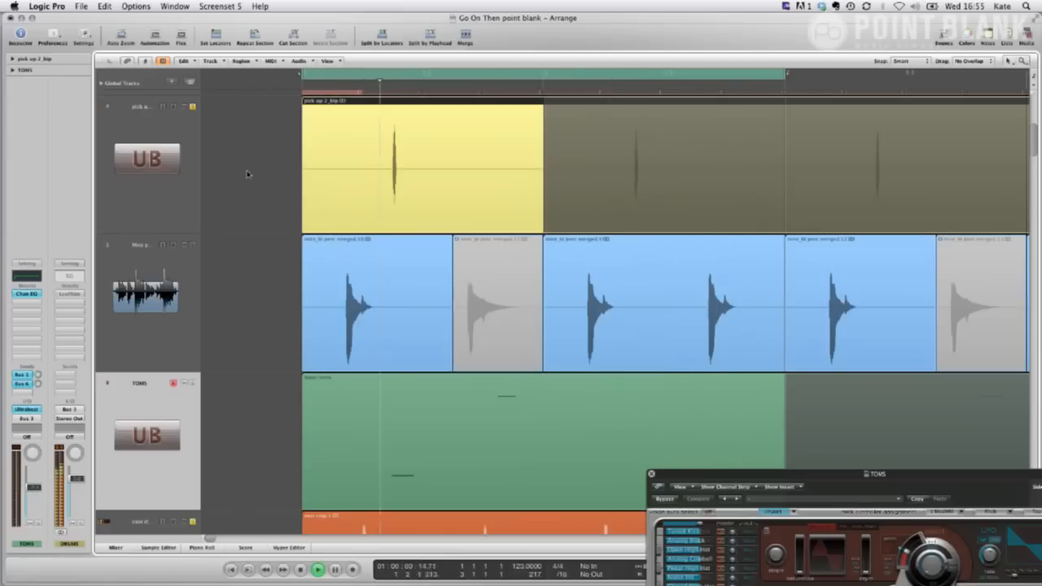
Step: Solo the merged percussion track, then select and solo the TOMS track
left_click(192, 245)
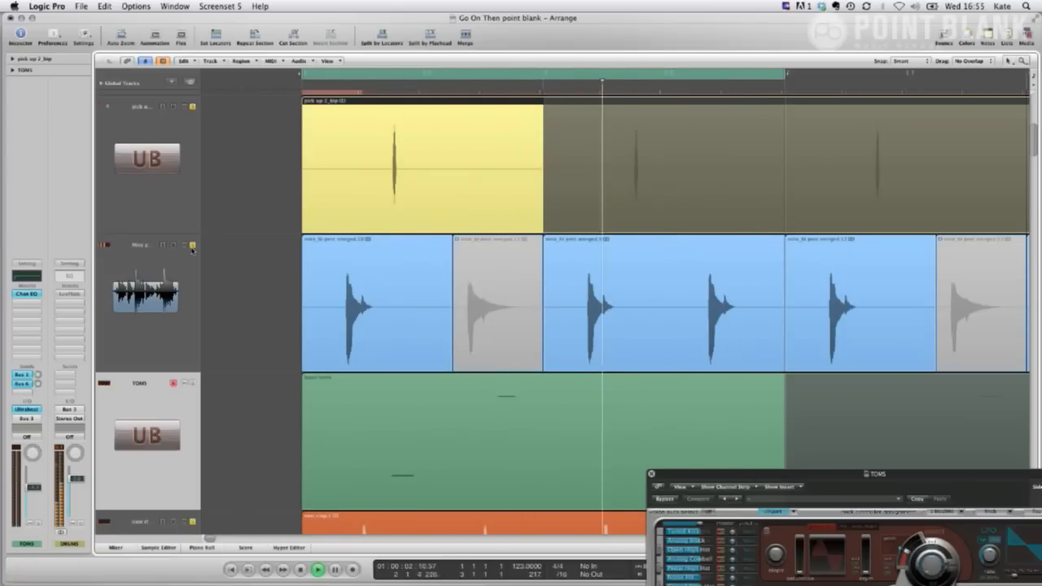
scroll(242, 395, "down", 3)
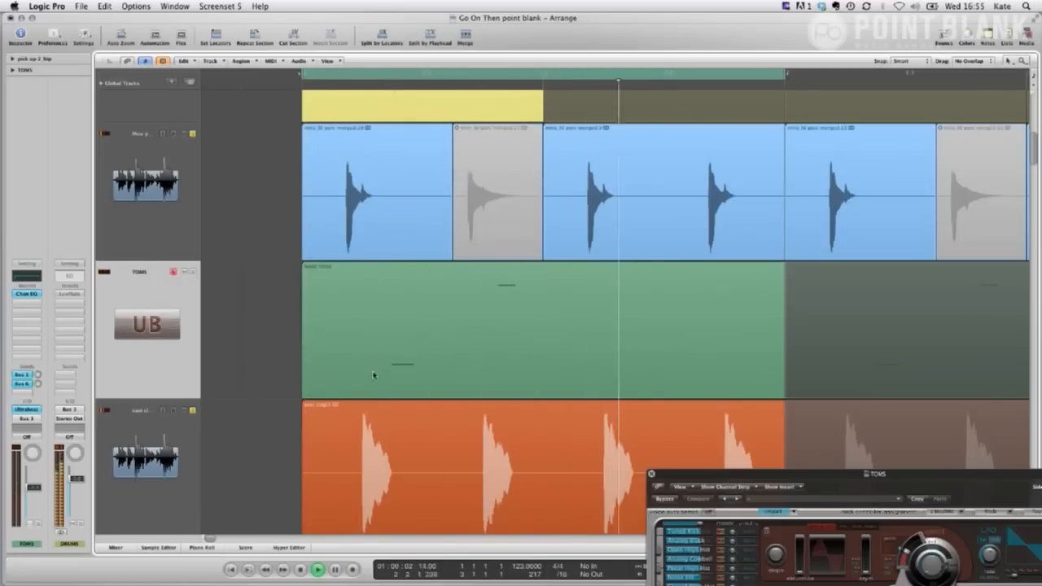
left_click(150, 269)
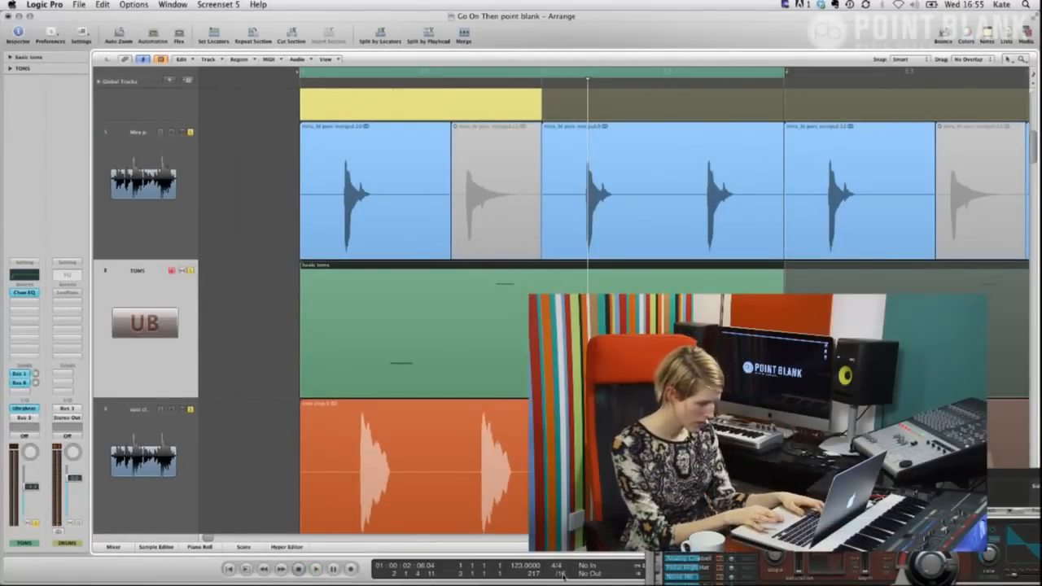
Step: Open the TOMS track's Ultrabeat, move it clear, and show the basic toms region's two notes close up in the Piano Roll
left_click(23, 408)
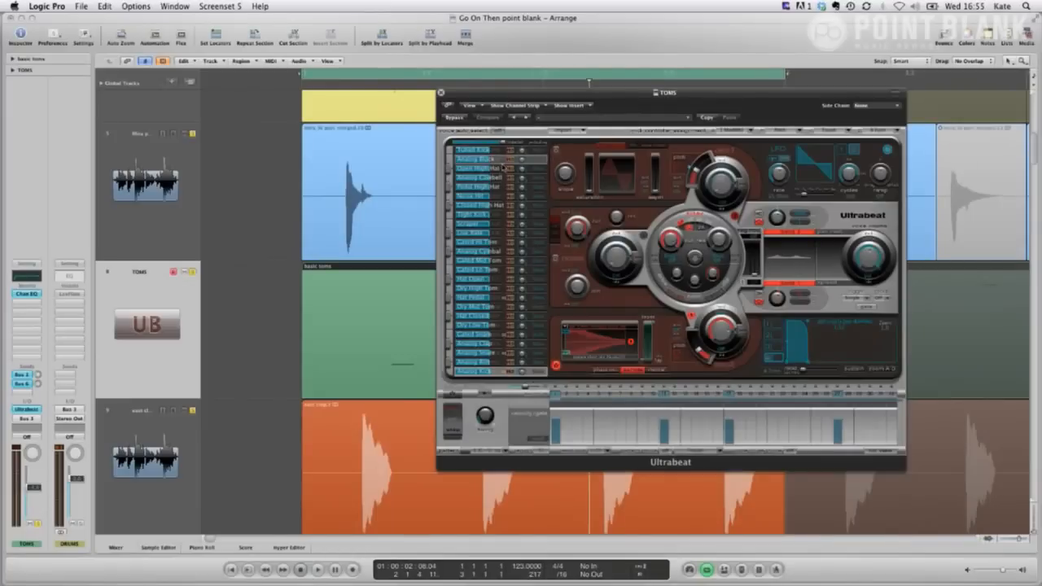
left_click_drag(611, 96, 554, 110)
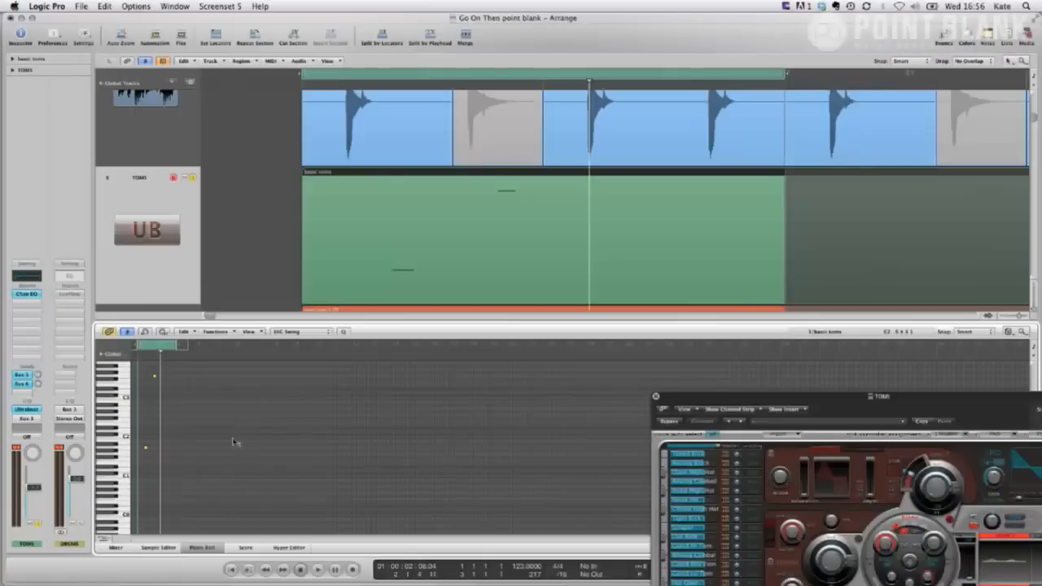
left_click_drag(241, 454, 135, 353)
left_click_drag(699, 398, 698, 526)
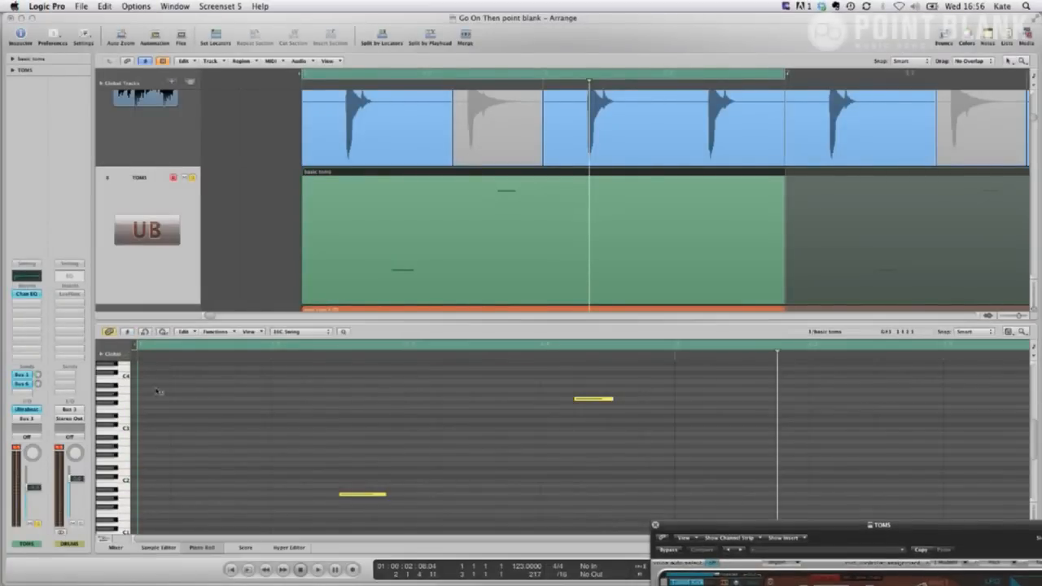
Step: Set the cycle range to bar 1 only and play back the tom notes over it
left_click(140, 347)
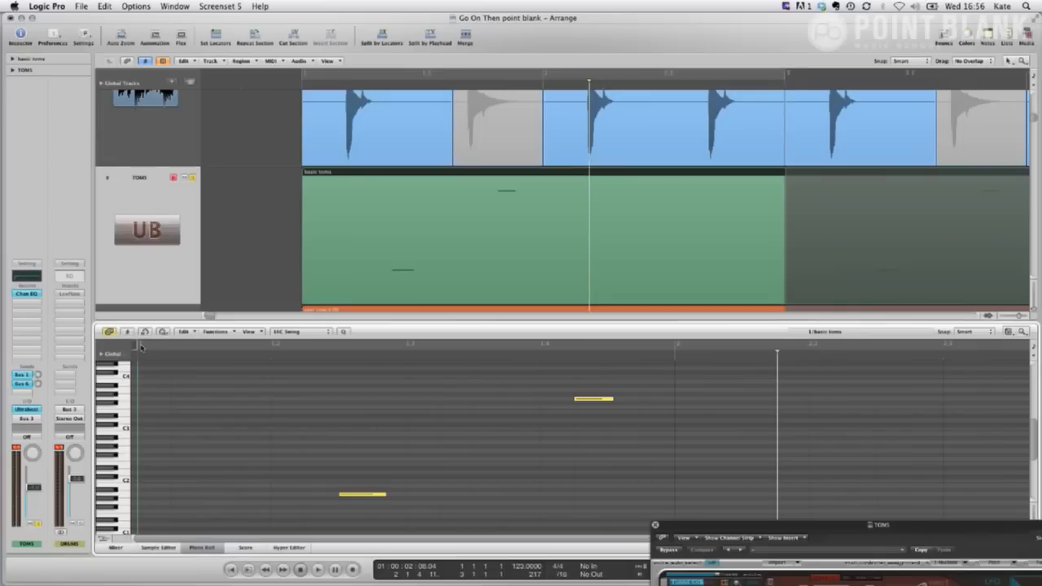
left_click_drag(140, 347, 676, 391)
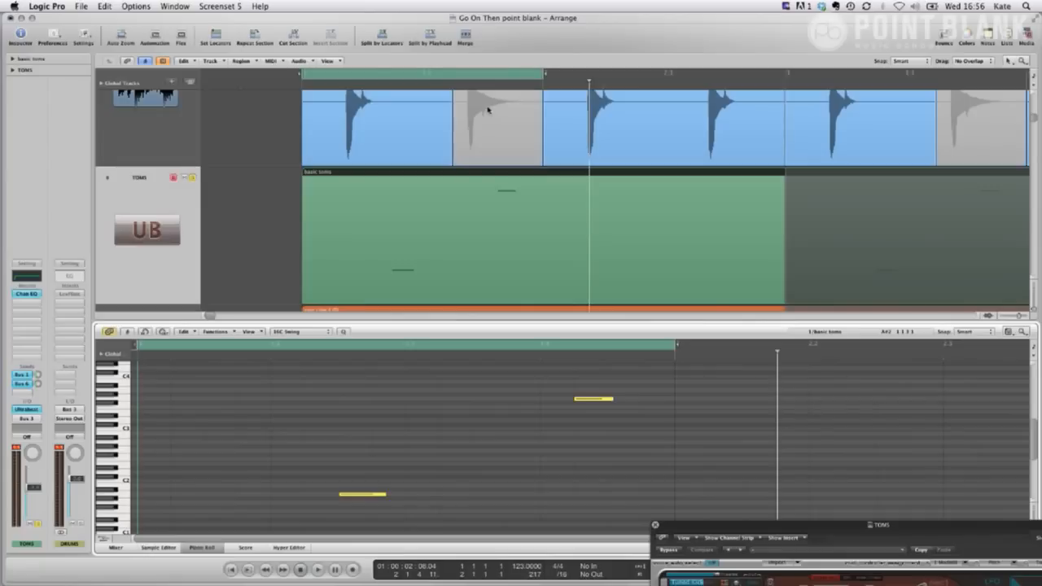
key("space")
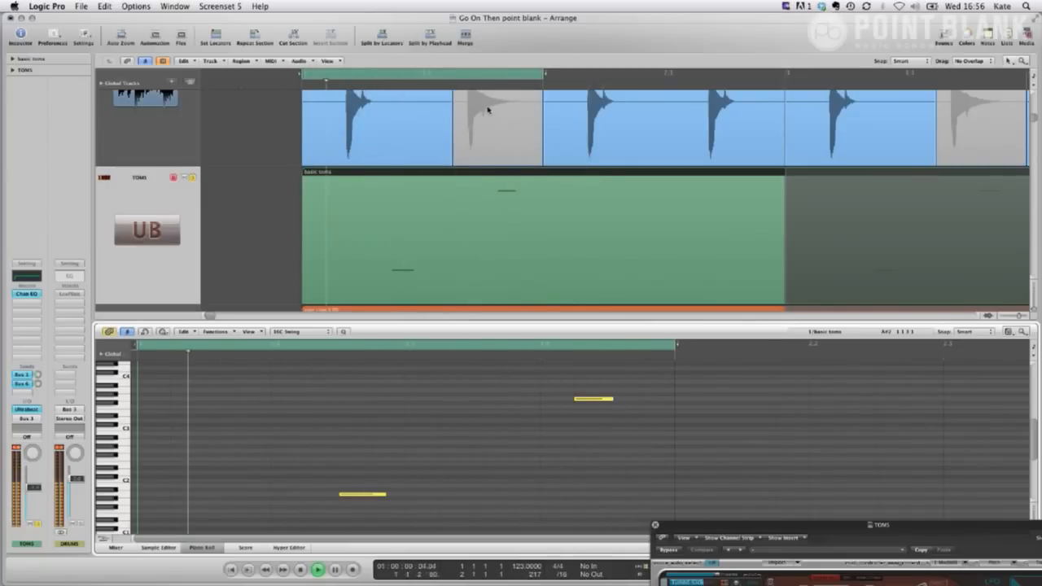
key("space")
Step: Turn on MIDI output in the Piano Roll, audition the low and high tom notes individually, and play the cycle
left_click(366, 498)
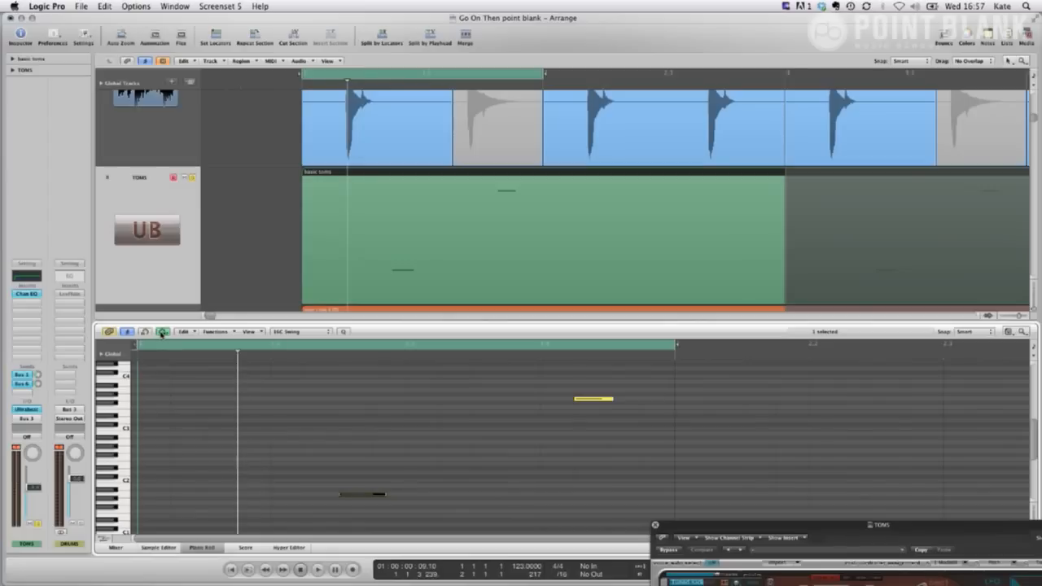
left_click(356, 499)
key("Escape")
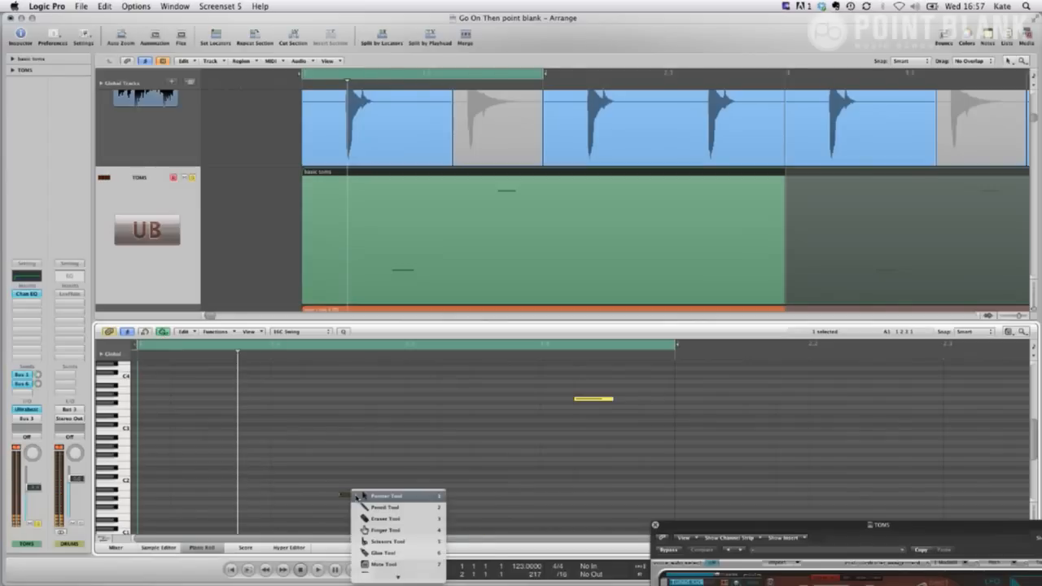
left_click(365, 498)
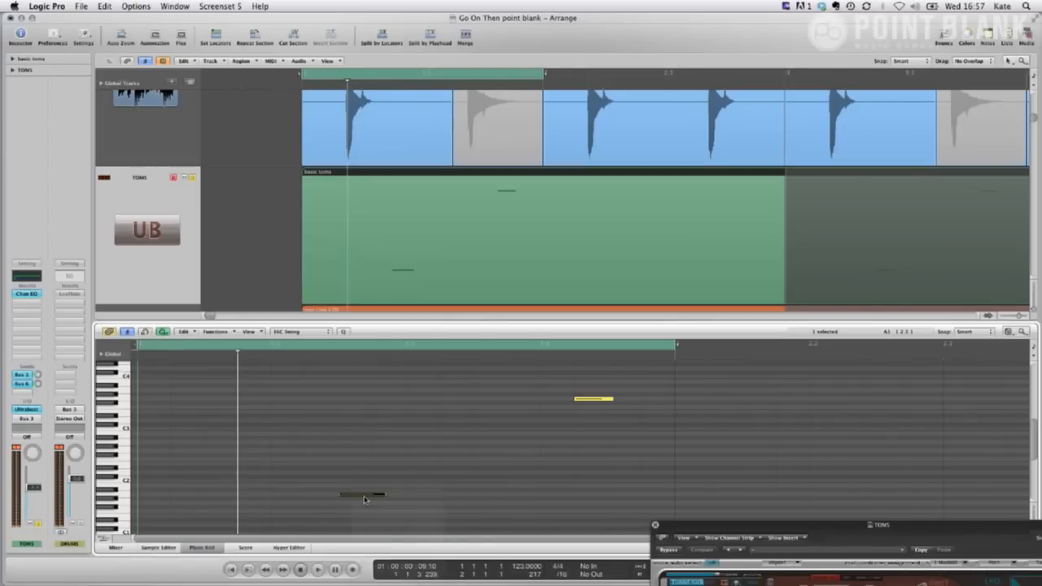
left_click(587, 401)
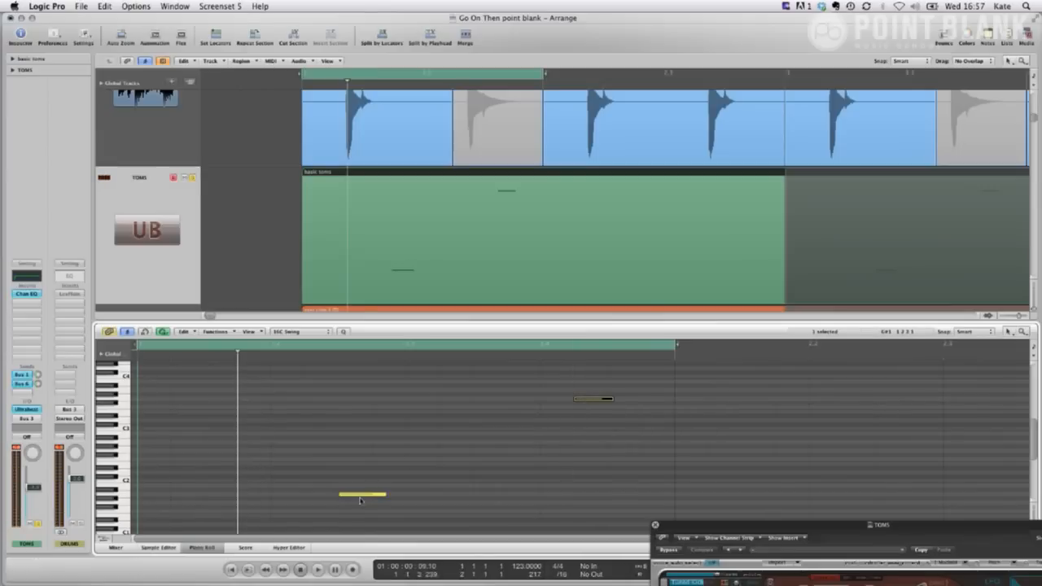
key("Right")
key("space")
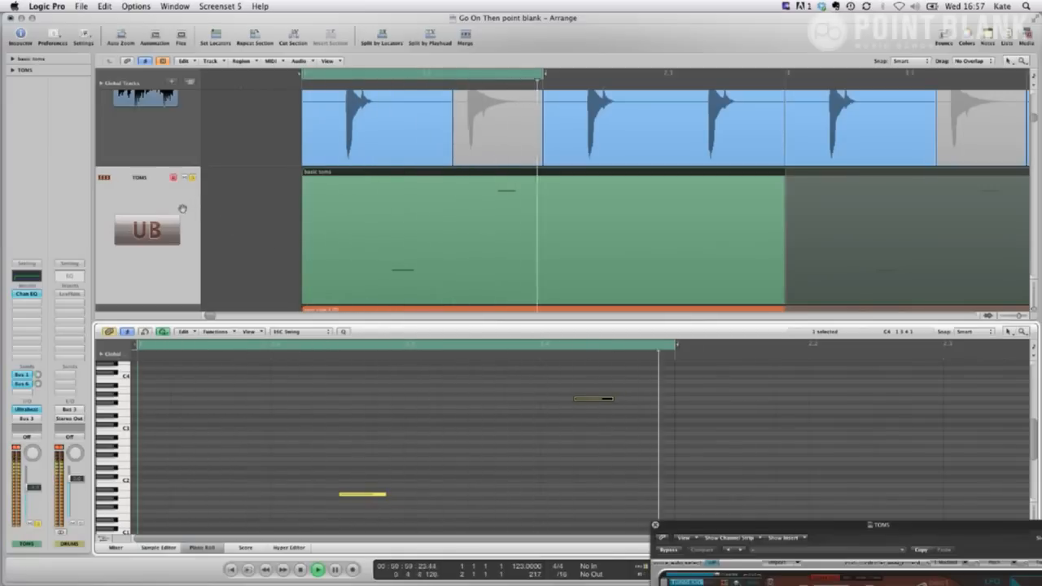
Step: Examine the basic toms region close up between the percussion and clap regions, followed by the complete arrangement
key("z")
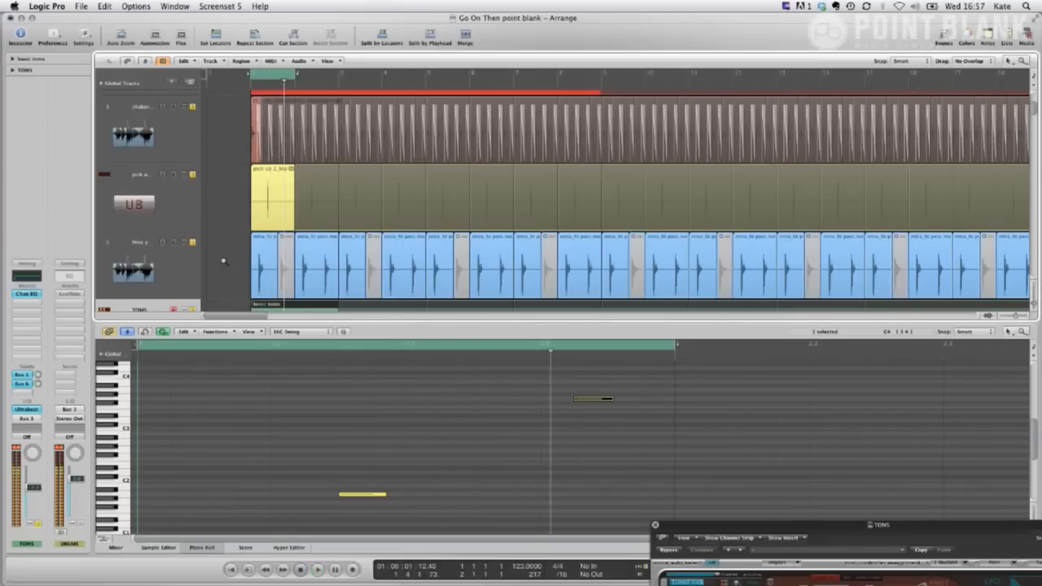
key("z")
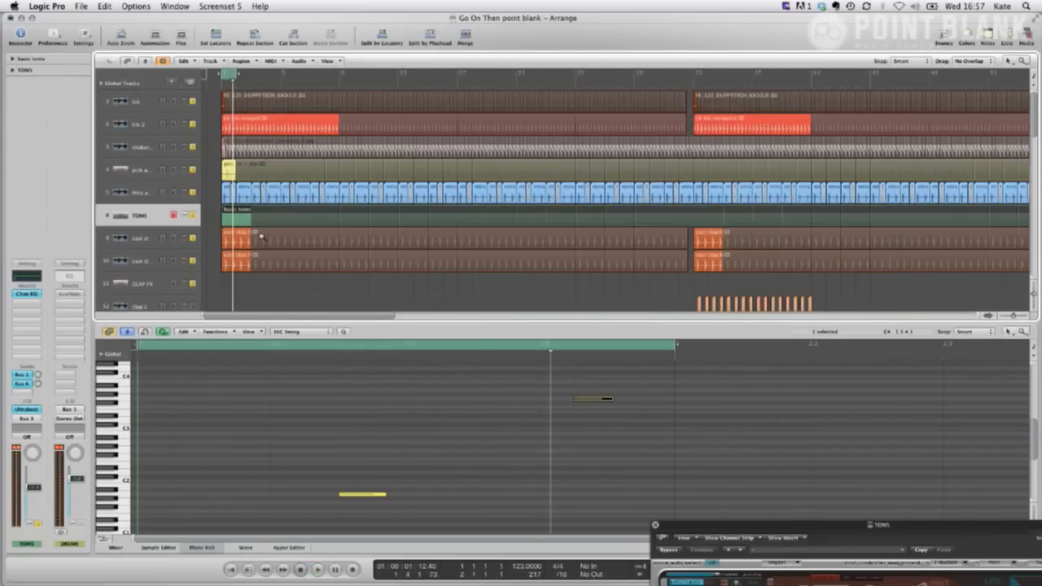
left_click_drag(261, 237, 202, 187)
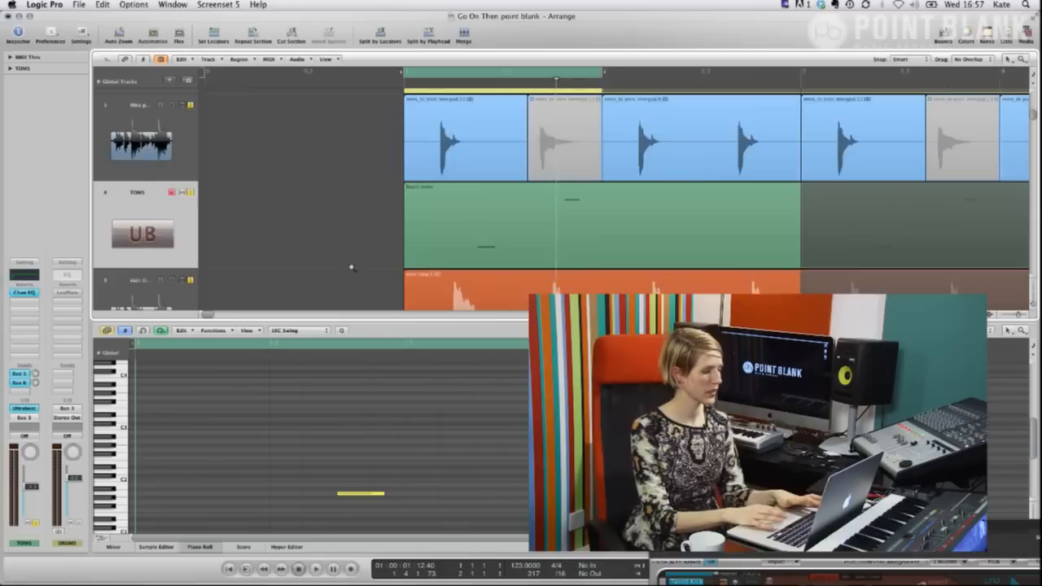
key("ctrl+Left")
key("ctrl+Up")
key("ctrl+Left")
key("ctrl+Up")
key("ctrl+Left")
key("ctrl+Up")
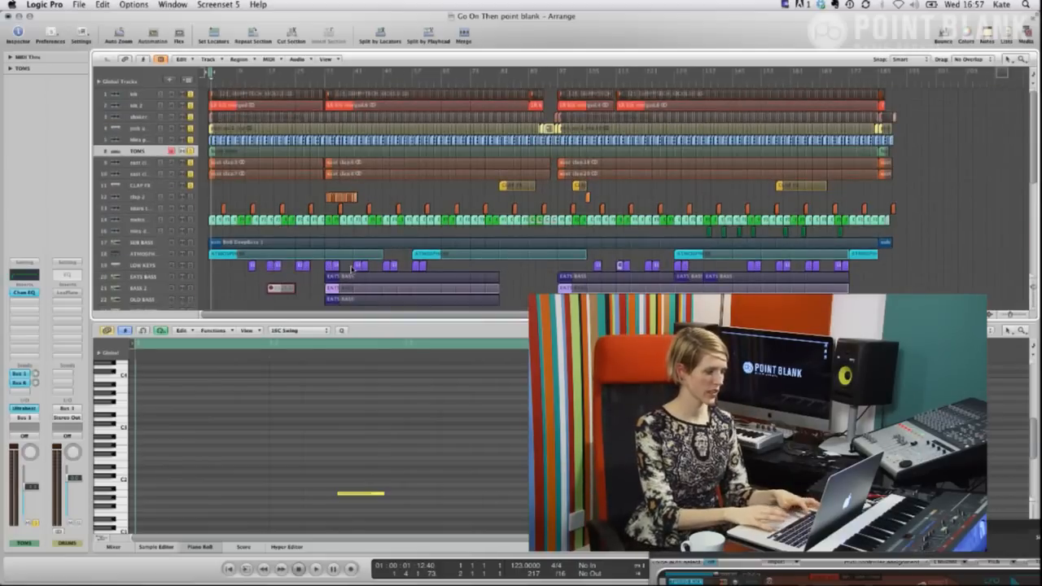
Step: Extend the cycle range to span bar 1 to bar 9 and show the whole arrangement
key("ctrl+Right")
key("ctrl+Right")
key("ctrl+Right")
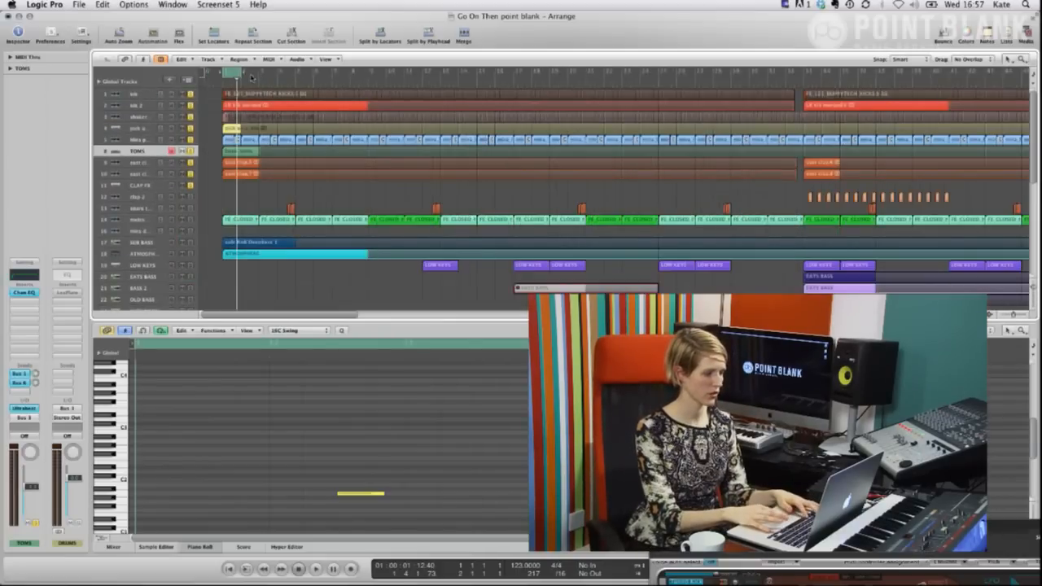
left_click_drag(252, 77, 368, 135)
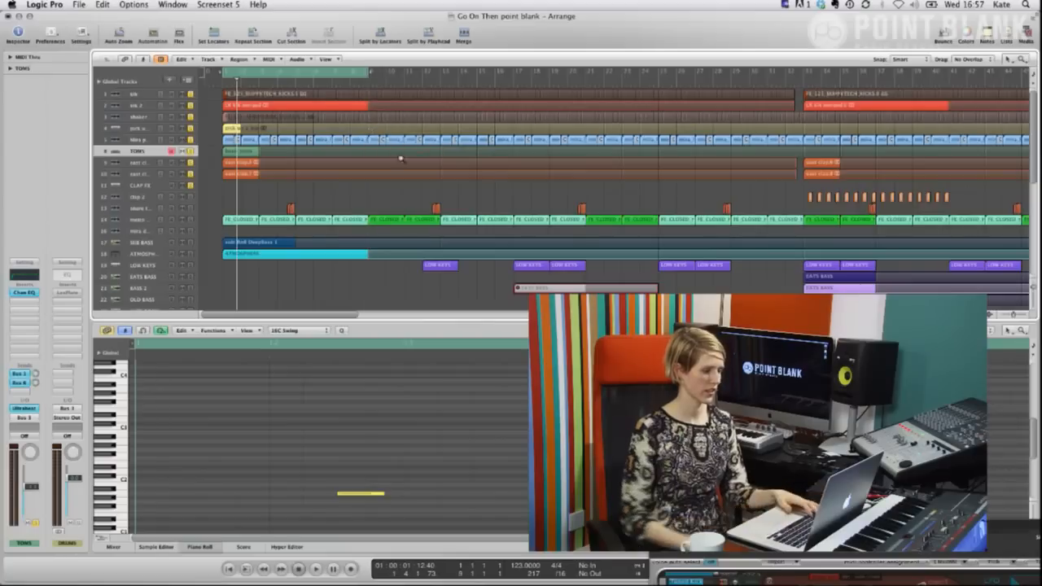
key("ctrl+Left")
key("ctrl+Left")
key("ctrl+Left")
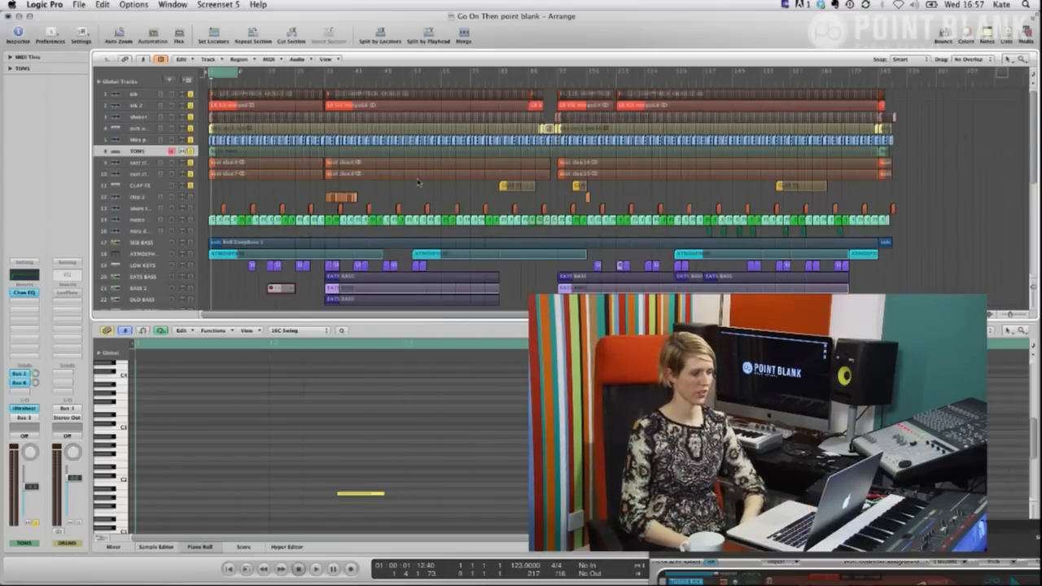
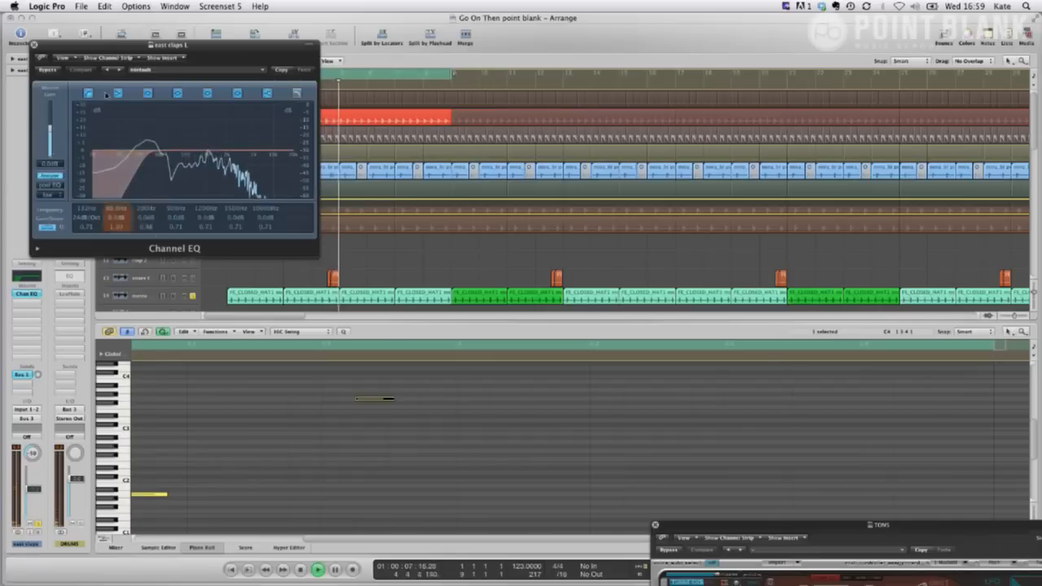
Step: Toggle the bypass of the east claps 1 Channel EQ, close the plug-in and play the soloed drums from the start
left_click(49, 71)
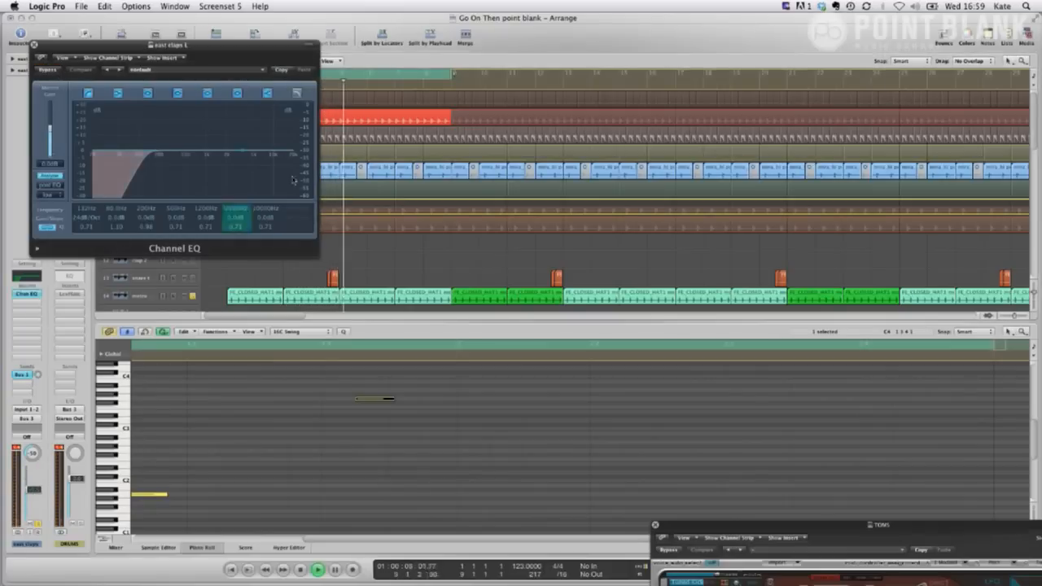
left_click(34, 45)
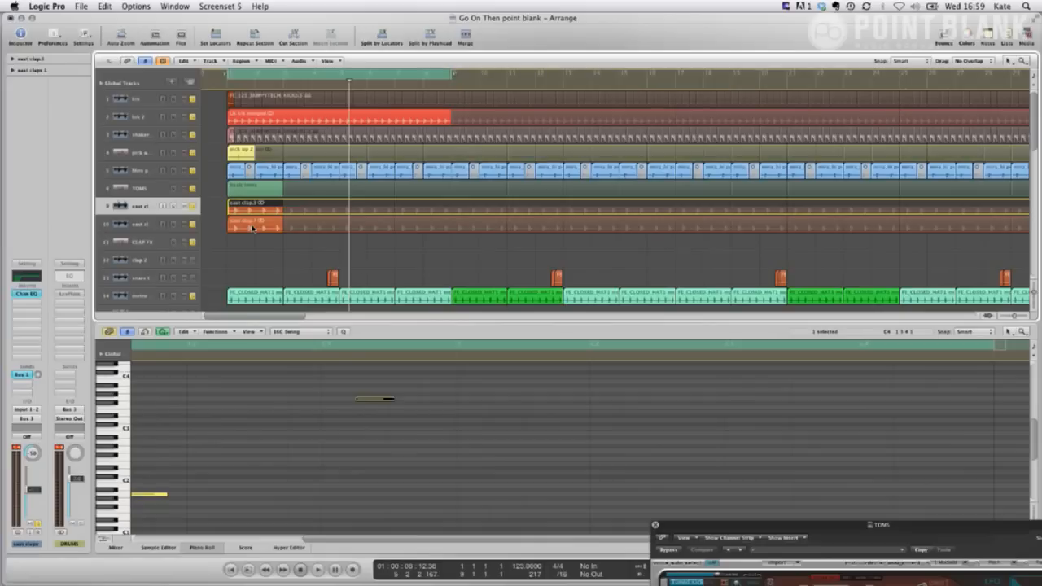
key("Return")
key("space")
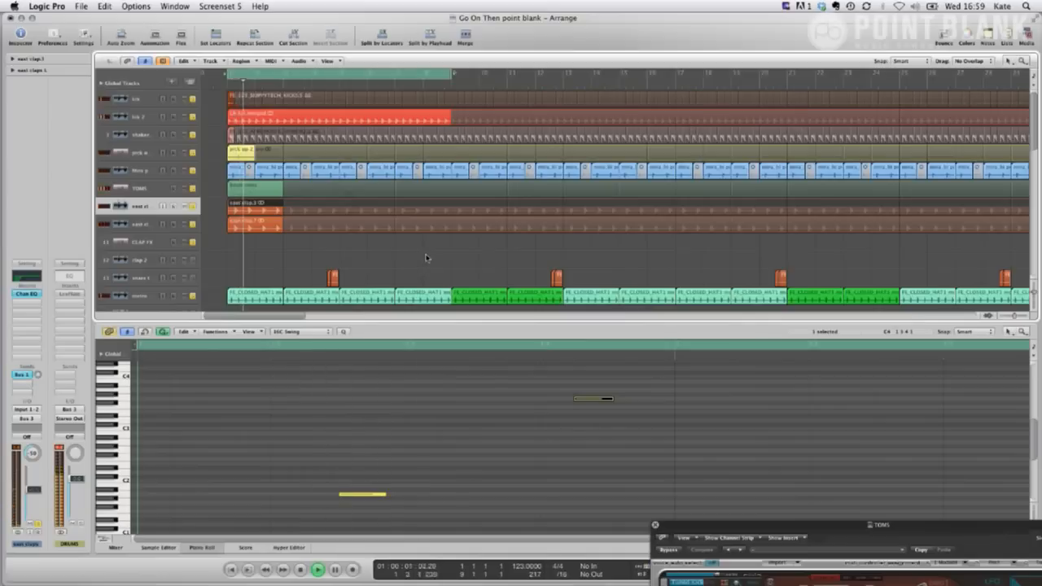
Step: Show the whole arrangement during playback and extend the cycle range from bar 1 to bar 97
scroll(402, 246, "down", 5)
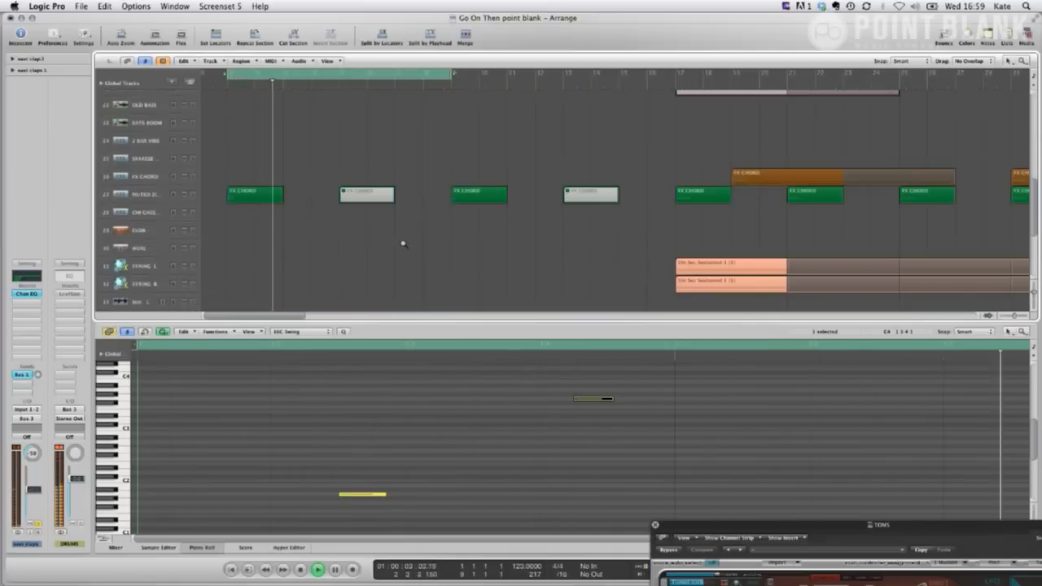
key("z")
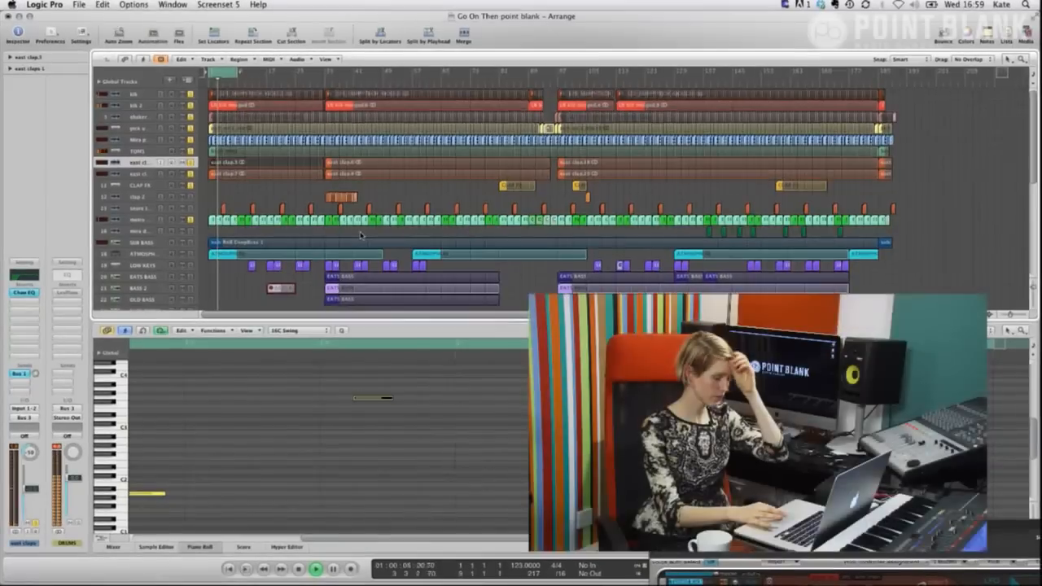
left_click_drag(241, 74, 560, 122)
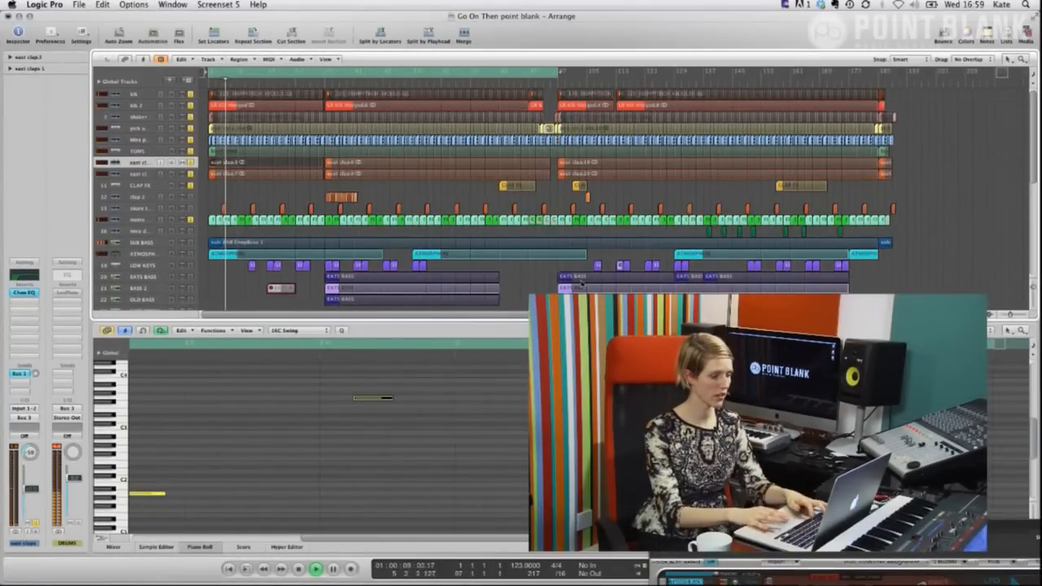
Step: Examine the snare regions above the closed hat regions close up, followed by the complete arrangement
key("z")
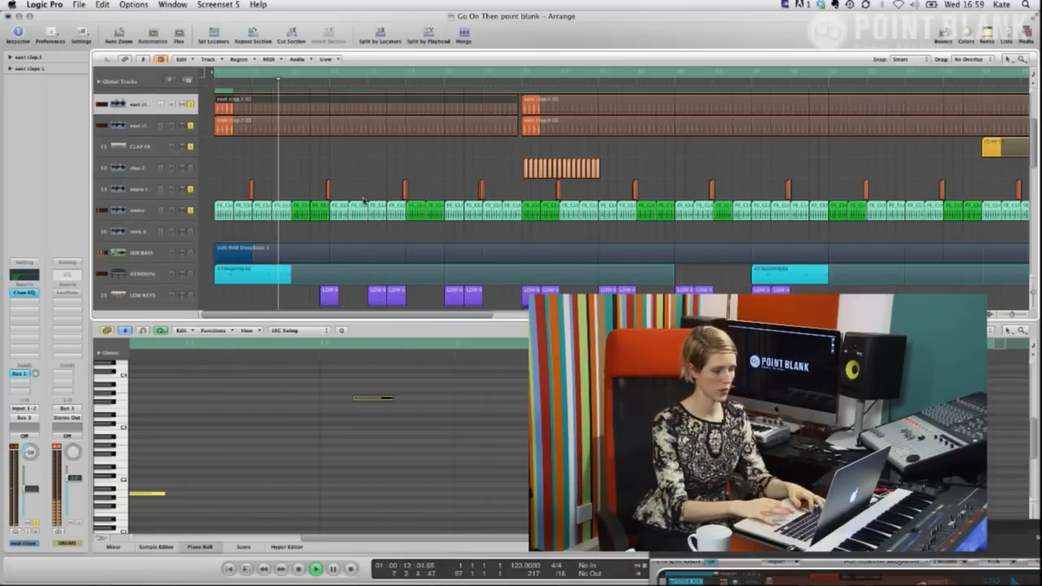
left_click_drag(237, 181, 266, 198)
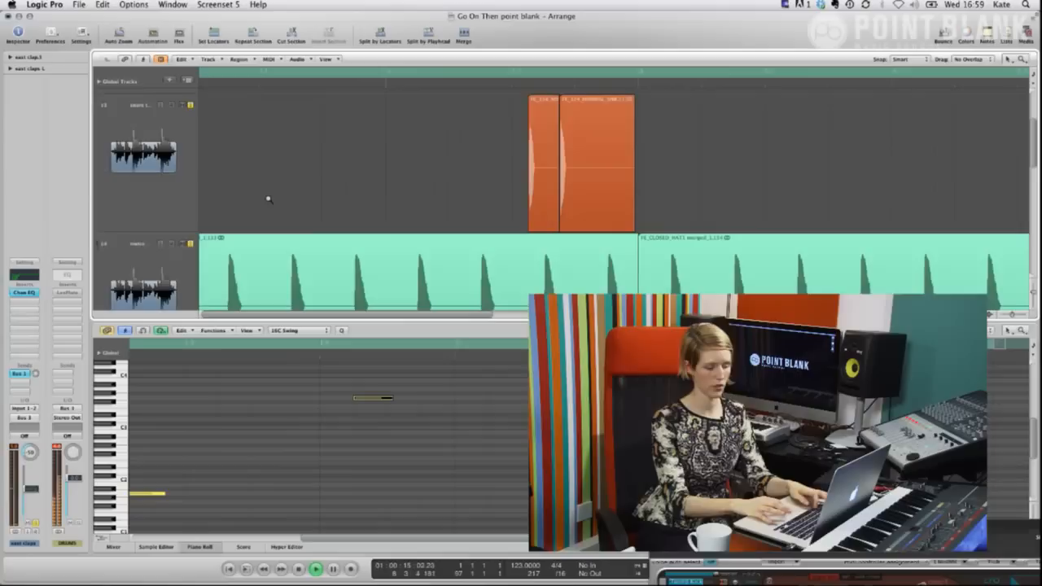
left_click(695, 142, "ctrl+alt")
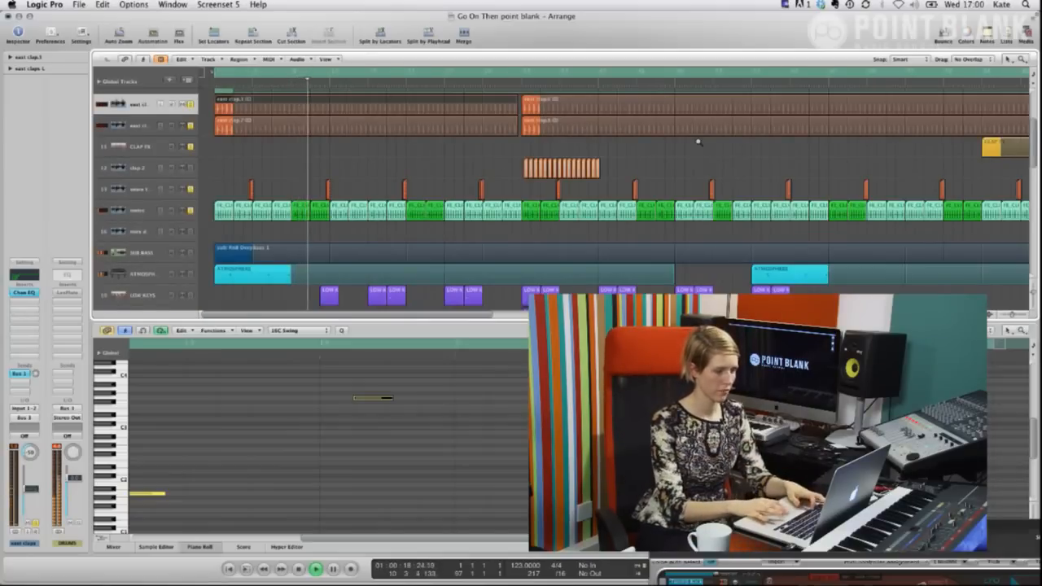
left_click(696, 145, "ctrl+alt")
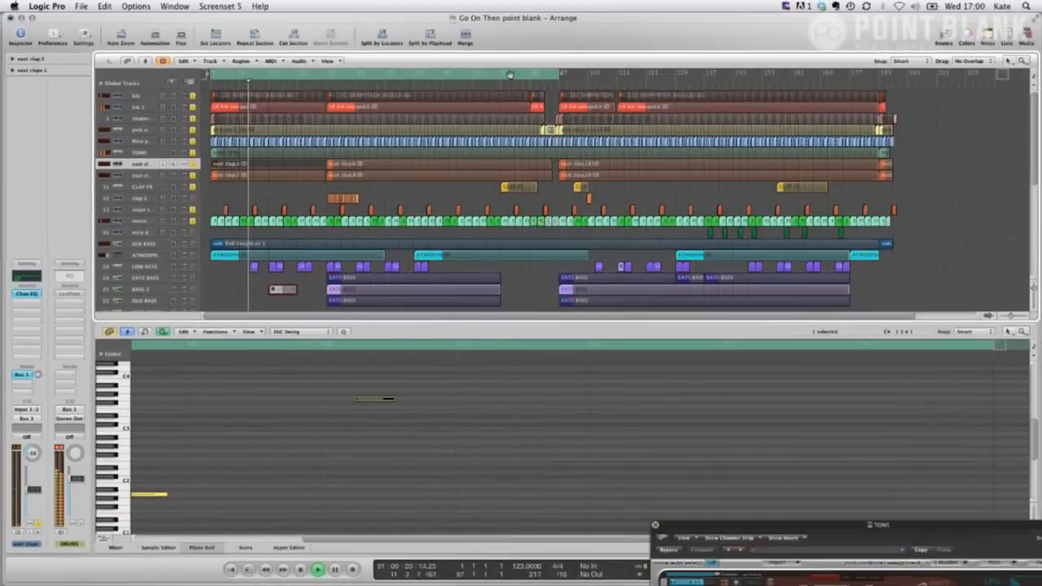
Step: Switch off the cycle, stop playback and show the notes of the first CLAP FX region in the Piano Roll
left_click(510, 74)
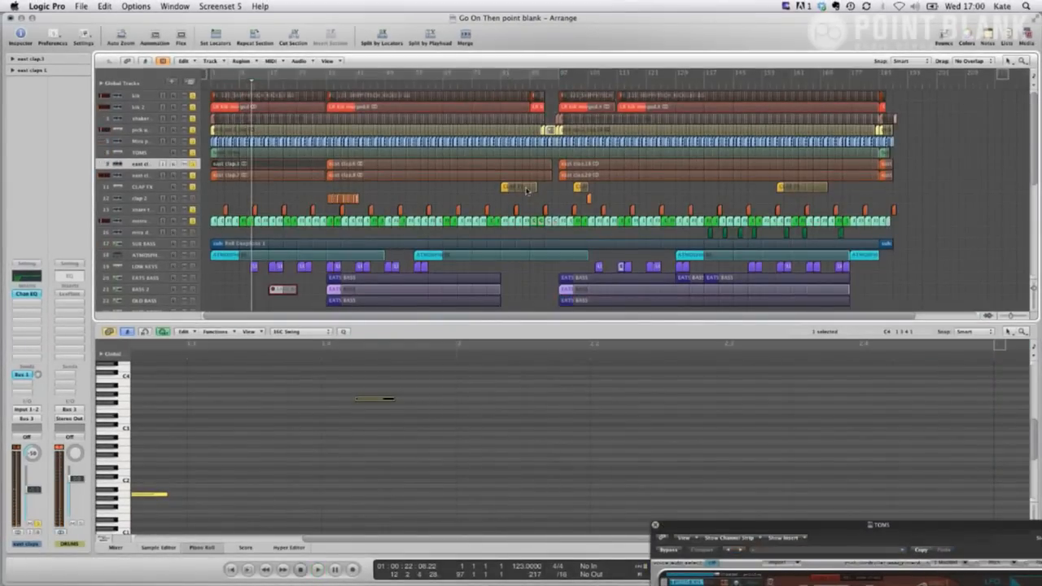
left_click_drag(472, 164, 473, 164)
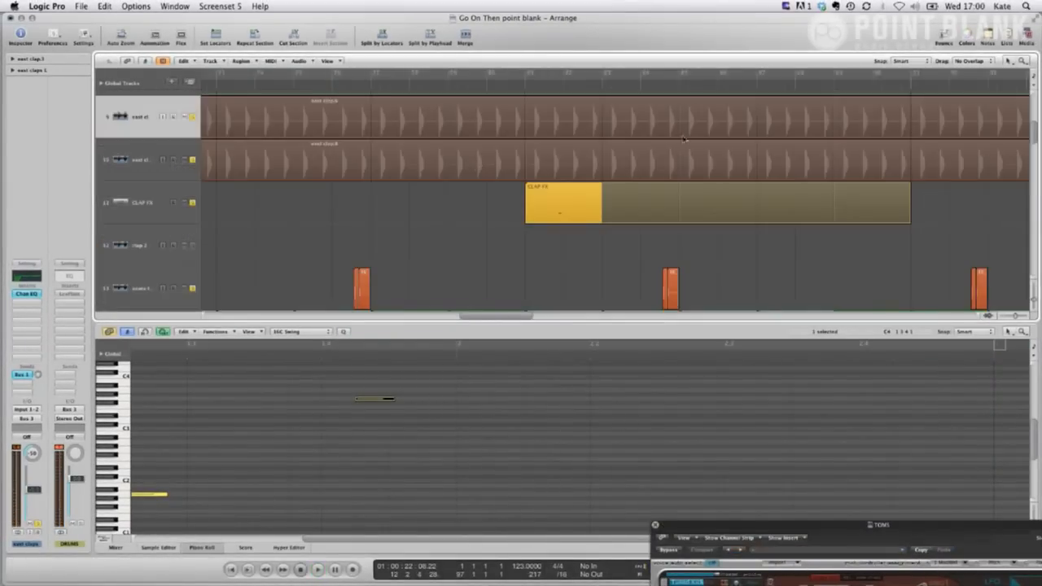
left_click_drag(650, 259, 503, 185)
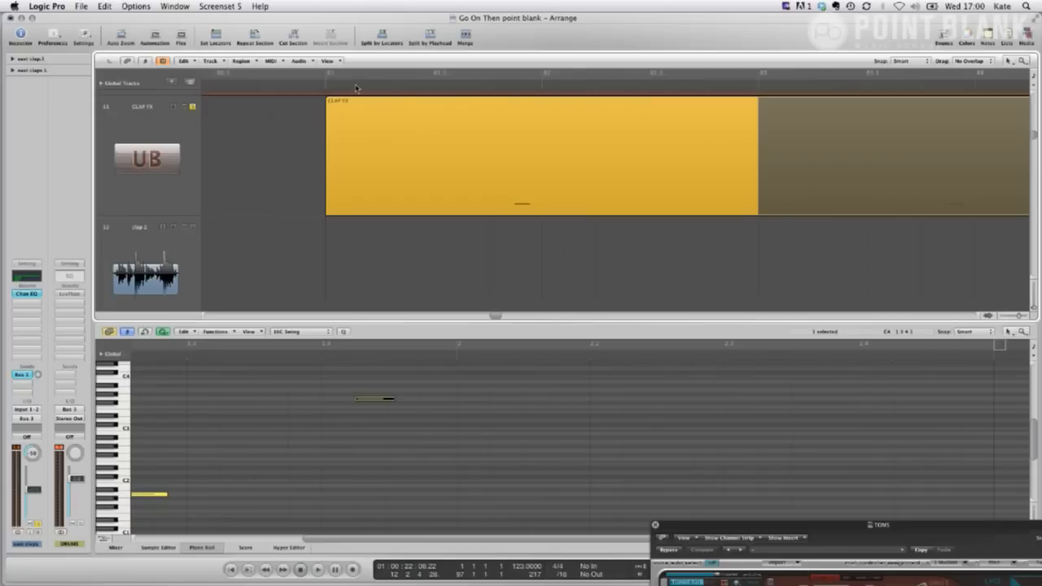
left_click(449, 151)
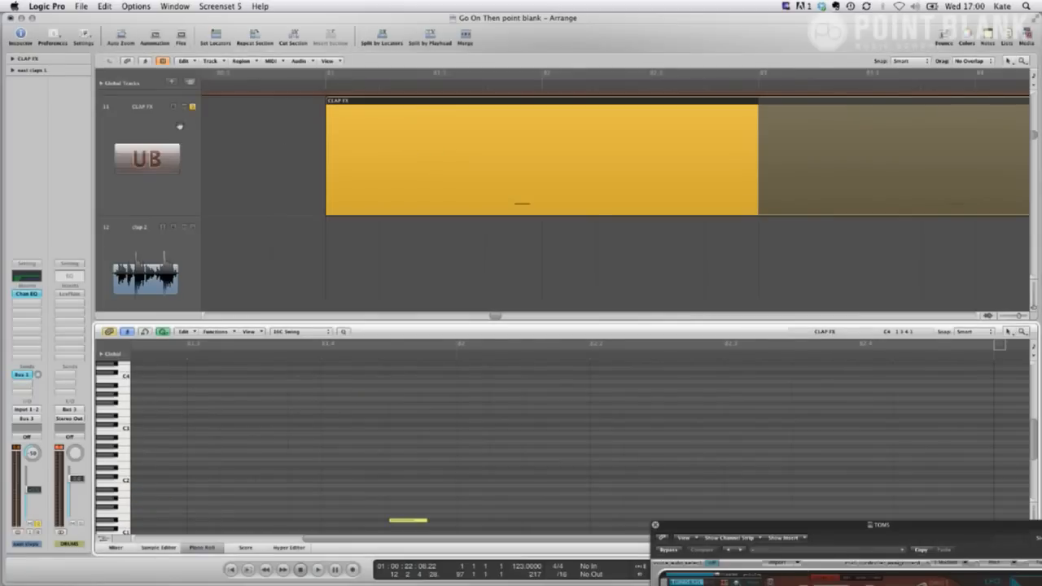
Step: Open the CLAP FX track's Ultrabeat instrument, audition the region's single note, and close the plug-in
left_click(136, 165)
left_click(29, 410)
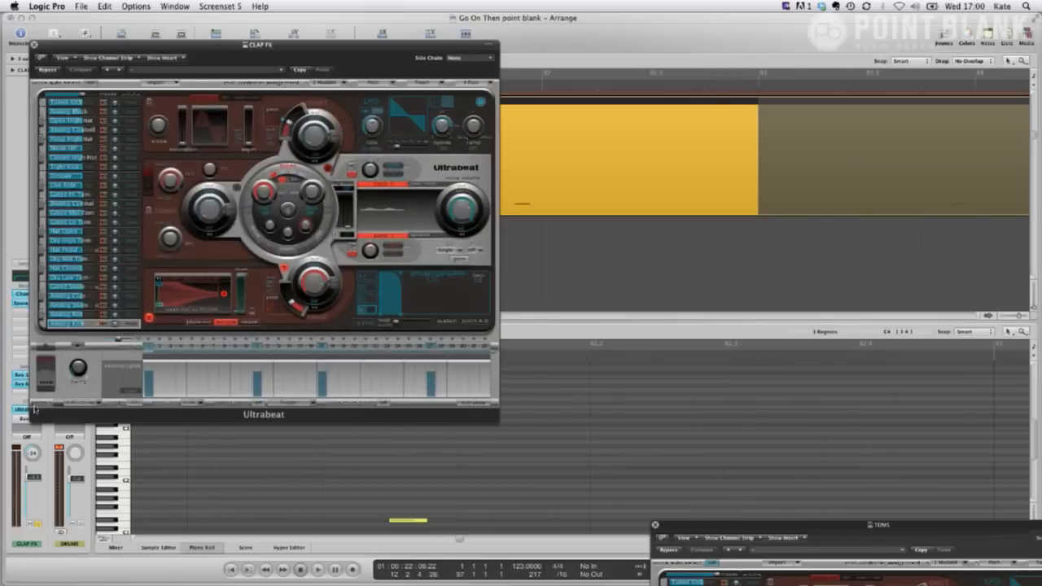
left_click_drag(134, 49, 411, 34)
left_click(398, 522)
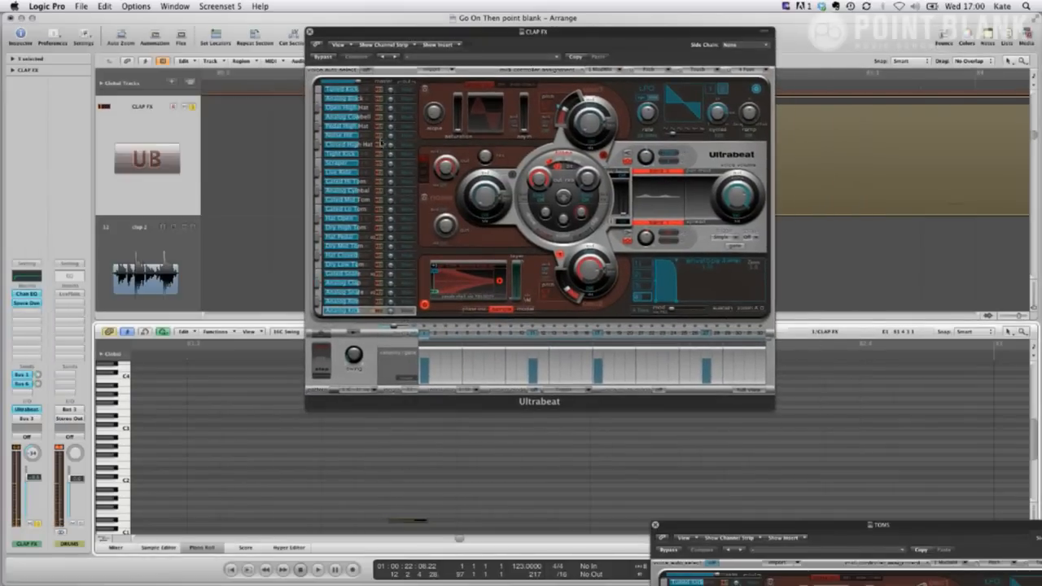
left_click(310, 33)
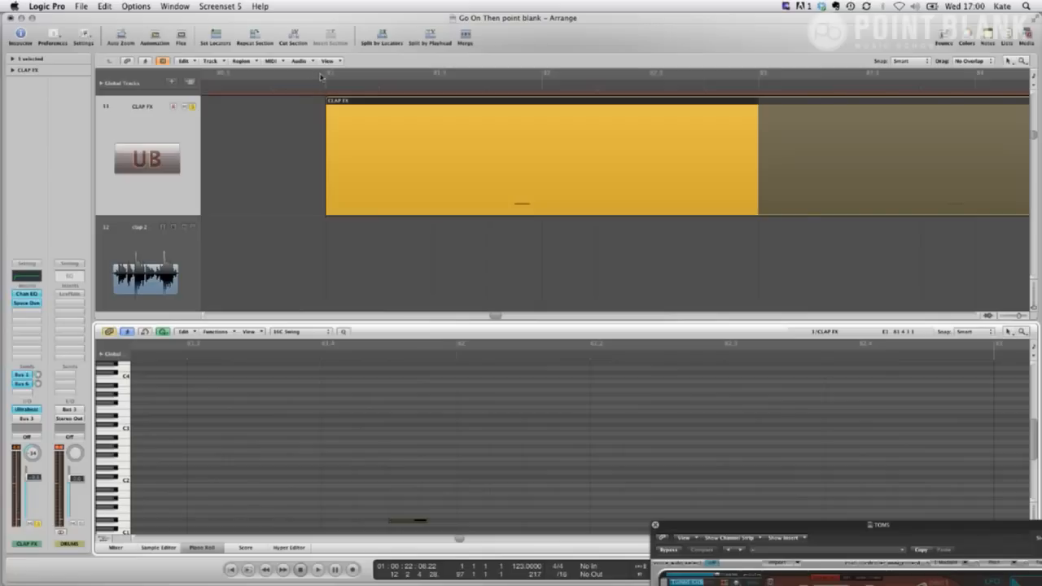
Step: Mark a cycle range over about bars 81 to 83, switch it off, and play the CLAP FX part from bar 81
left_click_drag(329, 79, 773, 79)
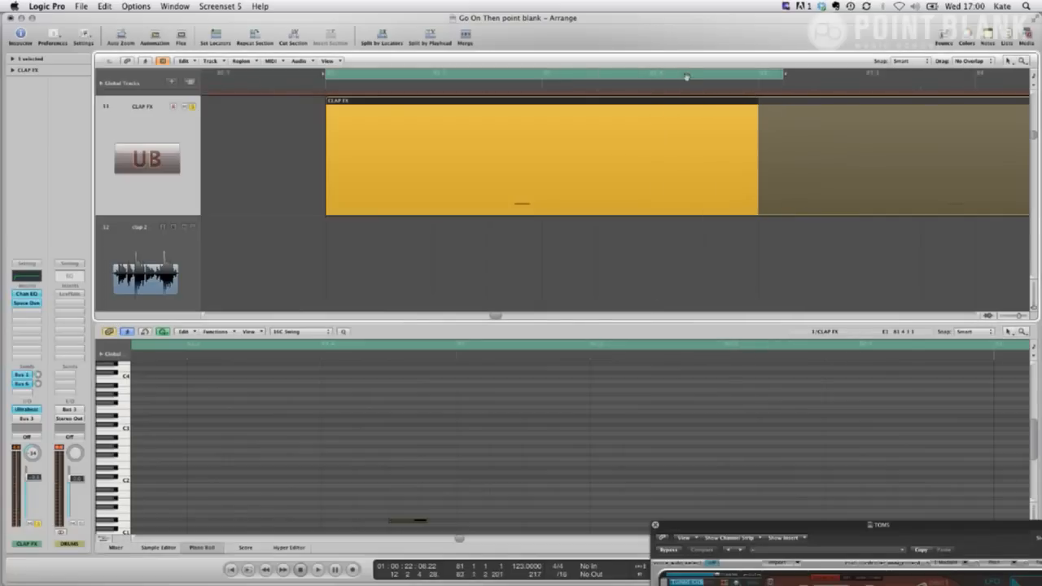
left_click(688, 80)
left_click(317, 82)
key("space")
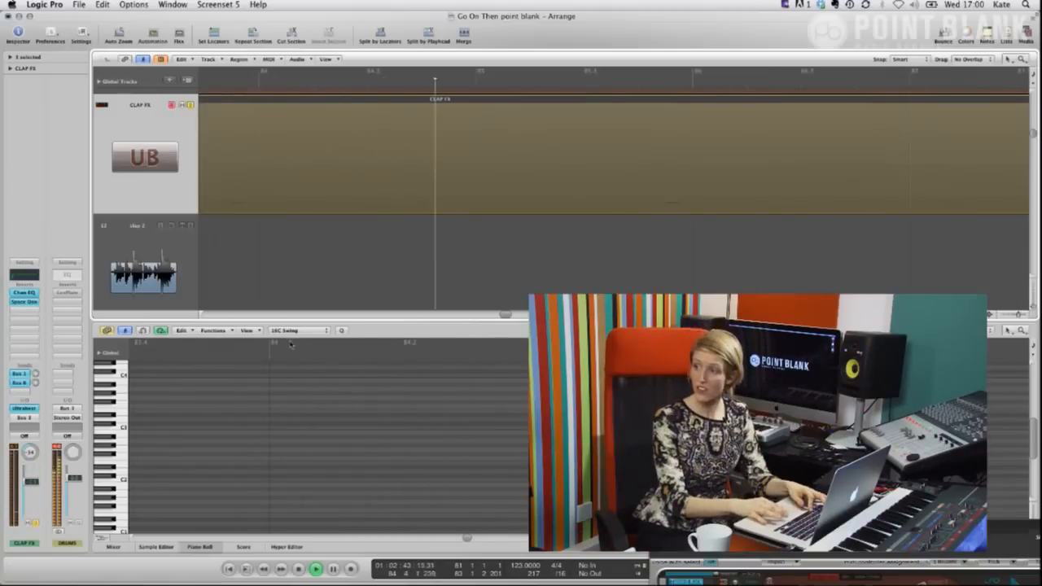
key("z")
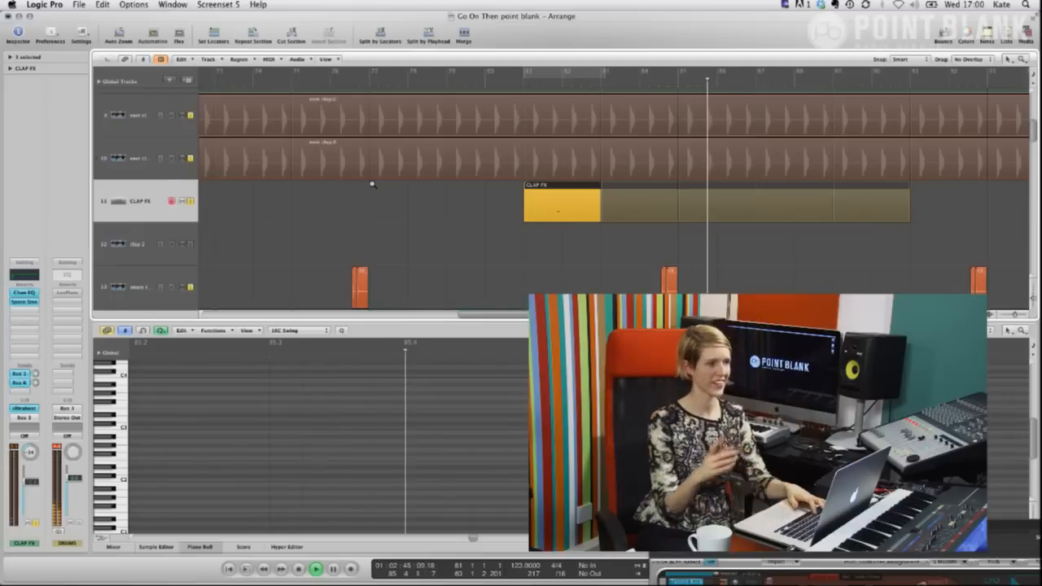
left_click(371, 187)
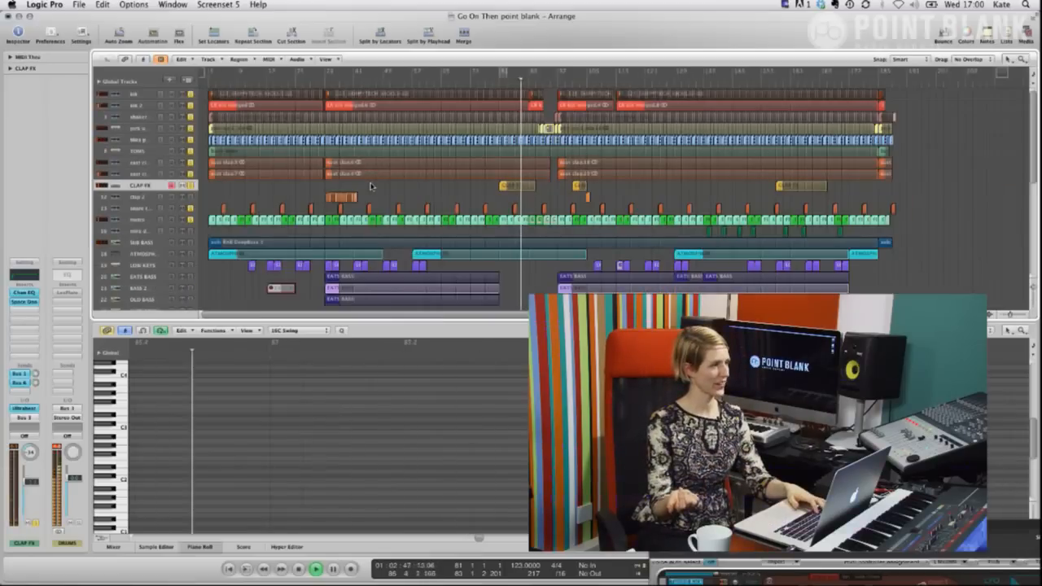